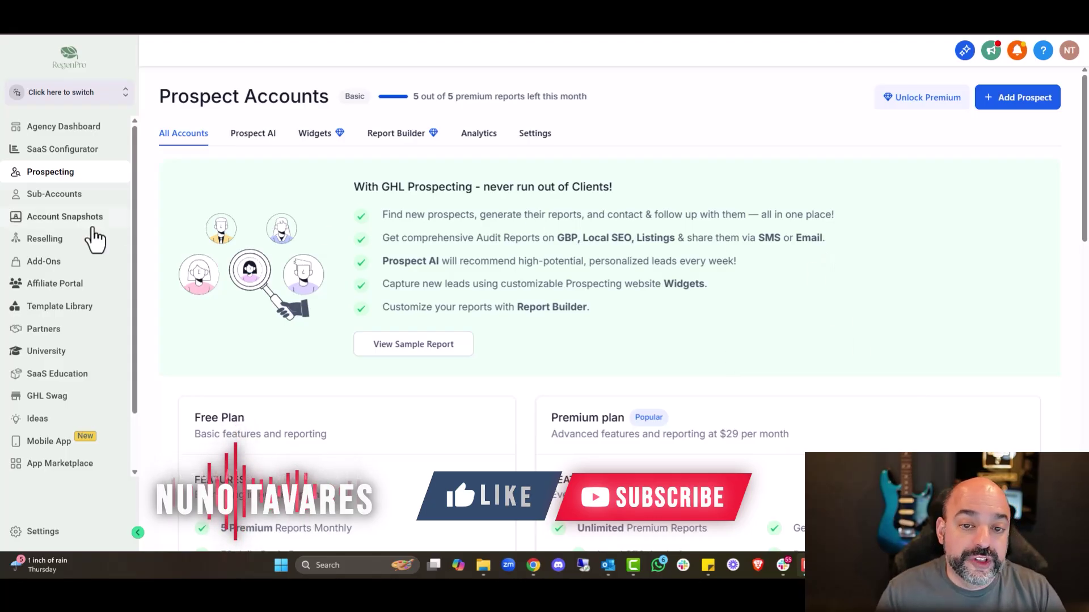
Open the agency's Labs settings and show the beta features for sub-accounts
left_click(51, 535)
scroll(45, 346, "down", 3)
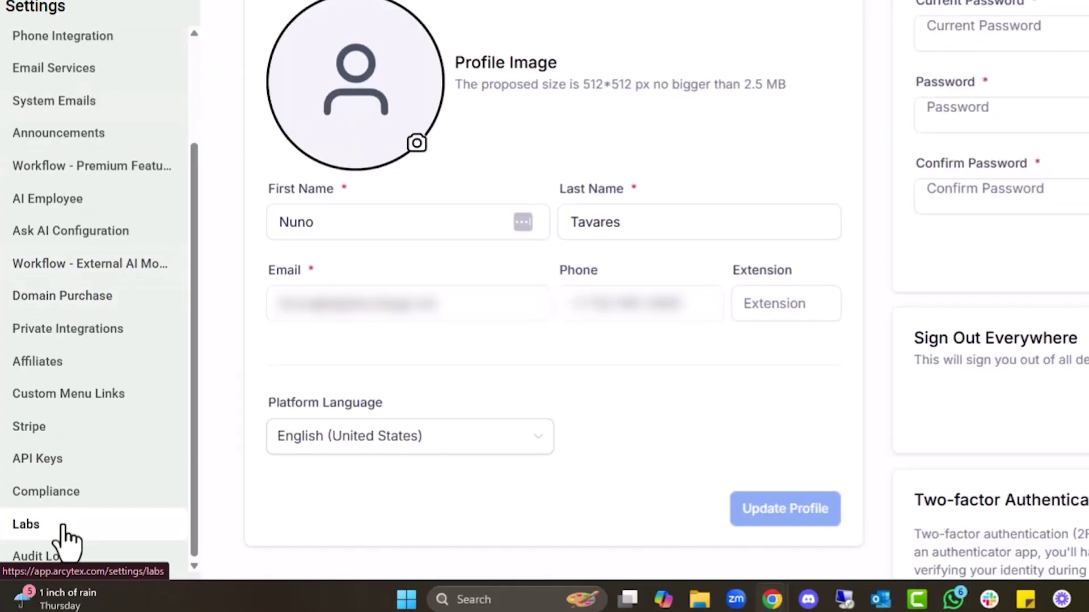
left_click(63, 528)
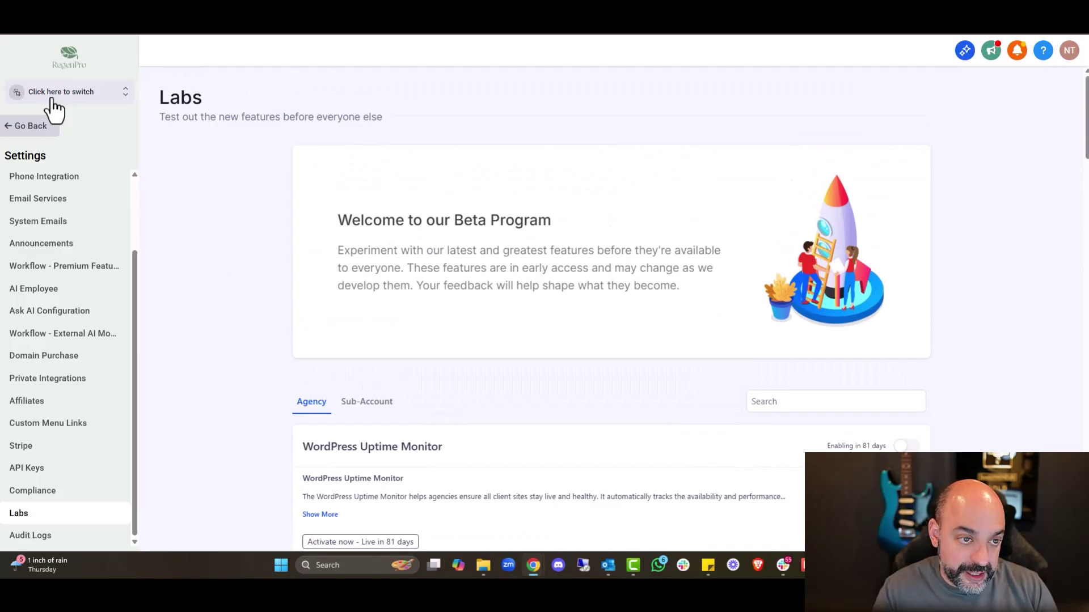
left_click(357, 401)
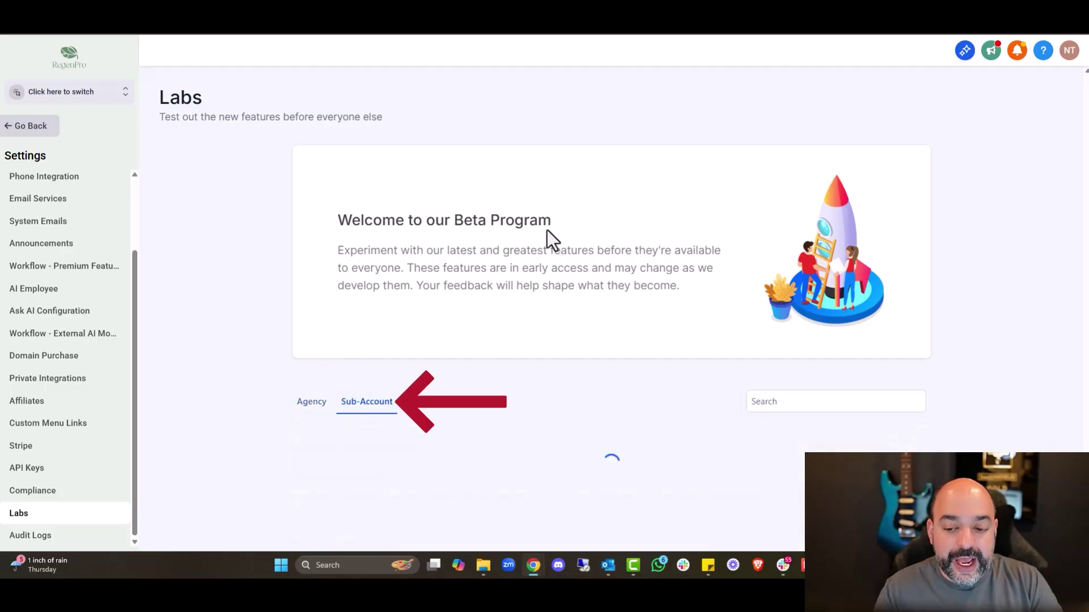
Look up the Communities Go-Live feature, inspect which sub-accounts it is enabled for, and close it without changes
scroll(542, 221, "down", 5)
scroll(530, 198, "down", 4)
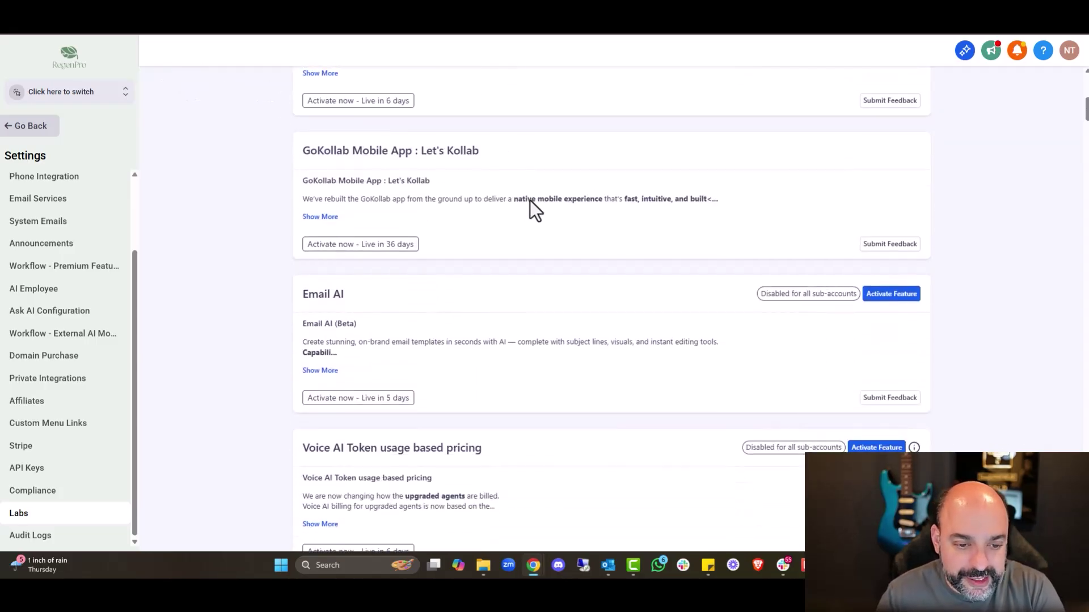
scroll(529, 202, "up", 1)
scroll(456, 227, "down", 1)
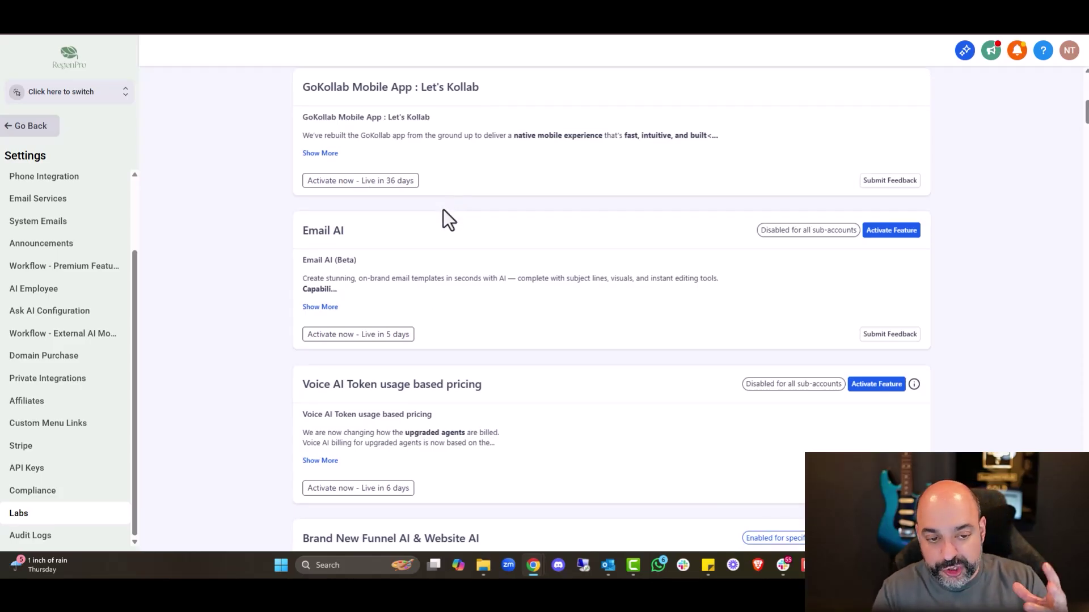
scroll(444, 210, "down", 3)
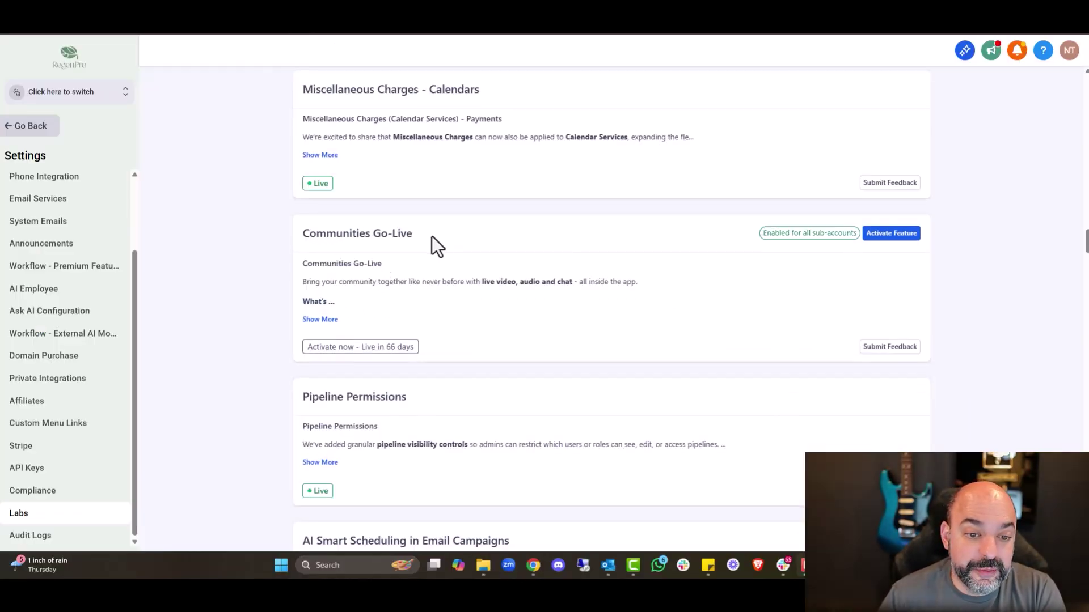
left_click_drag(431, 236, 295, 229)
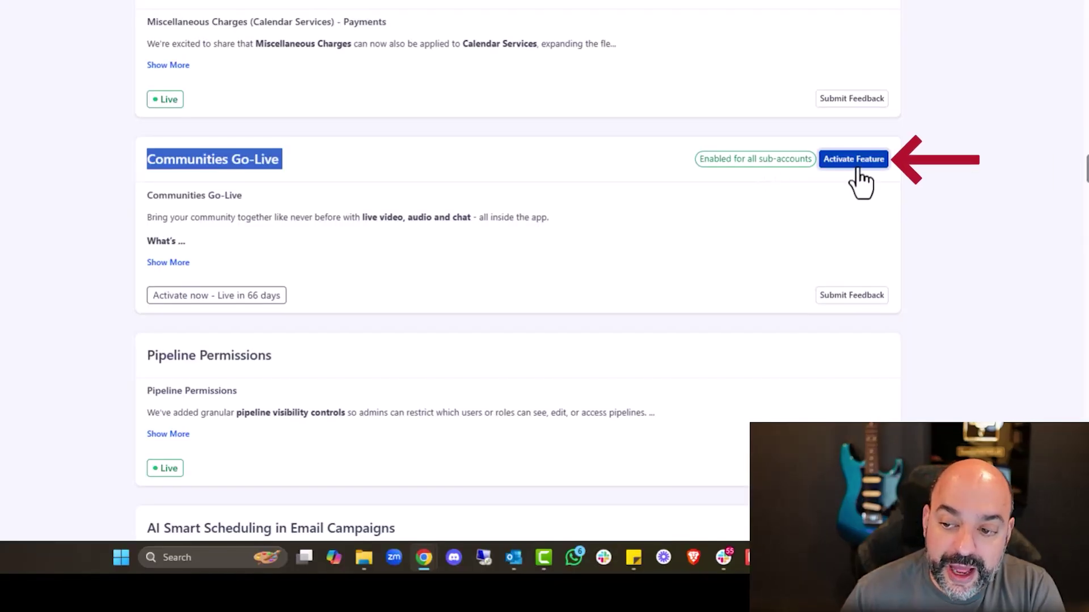
left_click(859, 164)
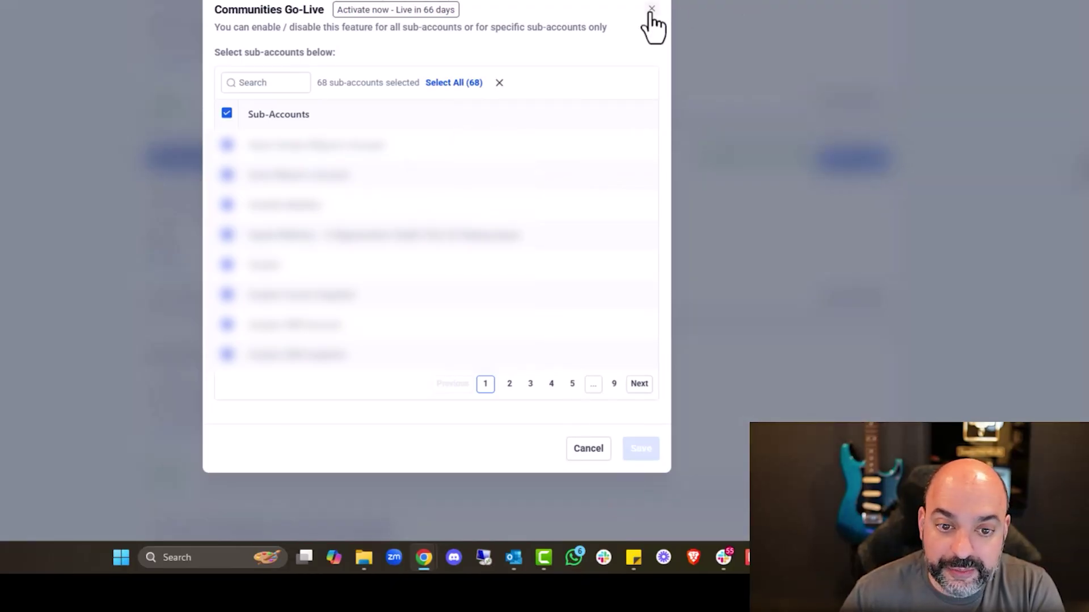
left_click(652, 9)
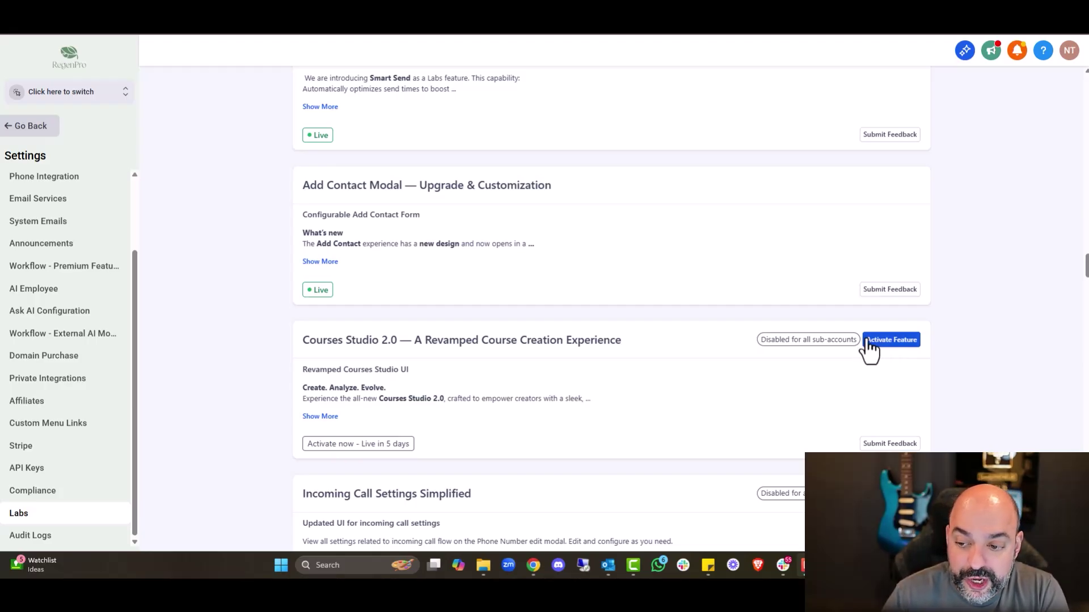
Activate Courses Studio 2.0 for the VC Inc sub-account only and save the selection
left_click(882, 342)
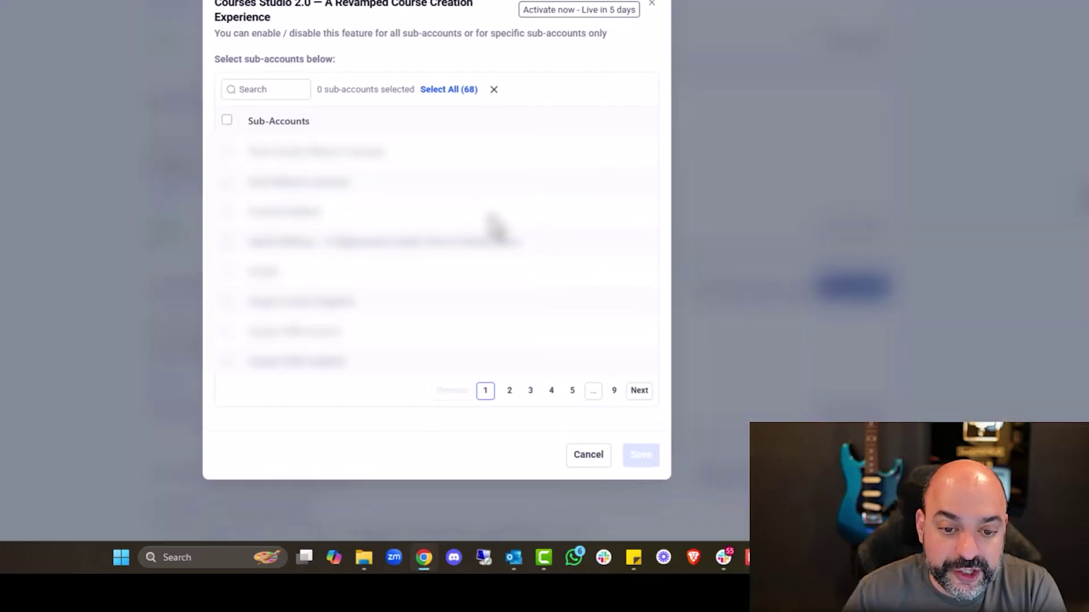
left_click(256, 91)
type("vc")
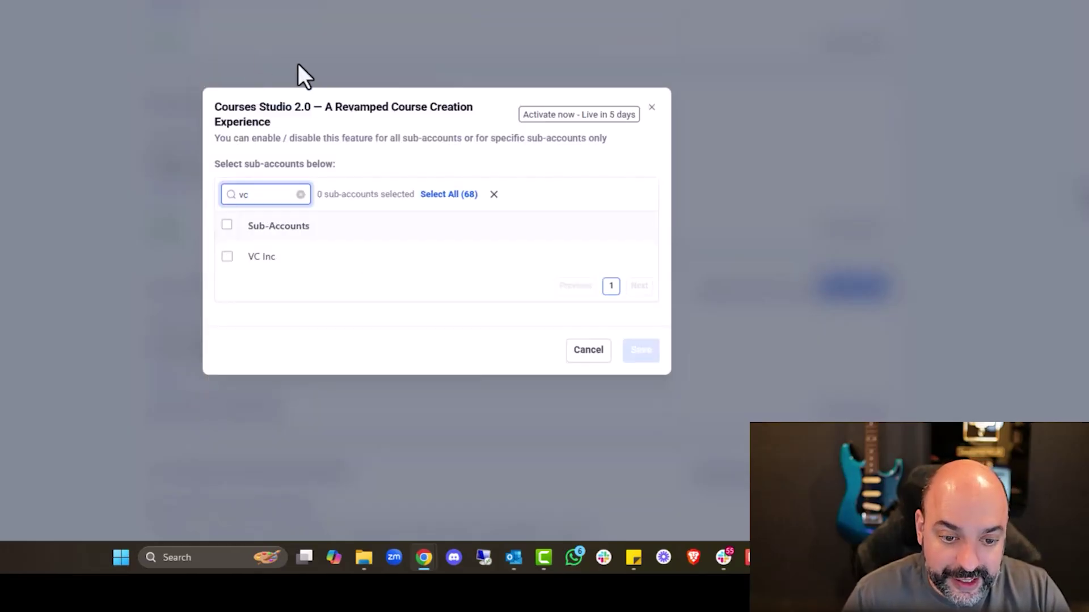
left_click(227, 257)
left_click(641, 352)
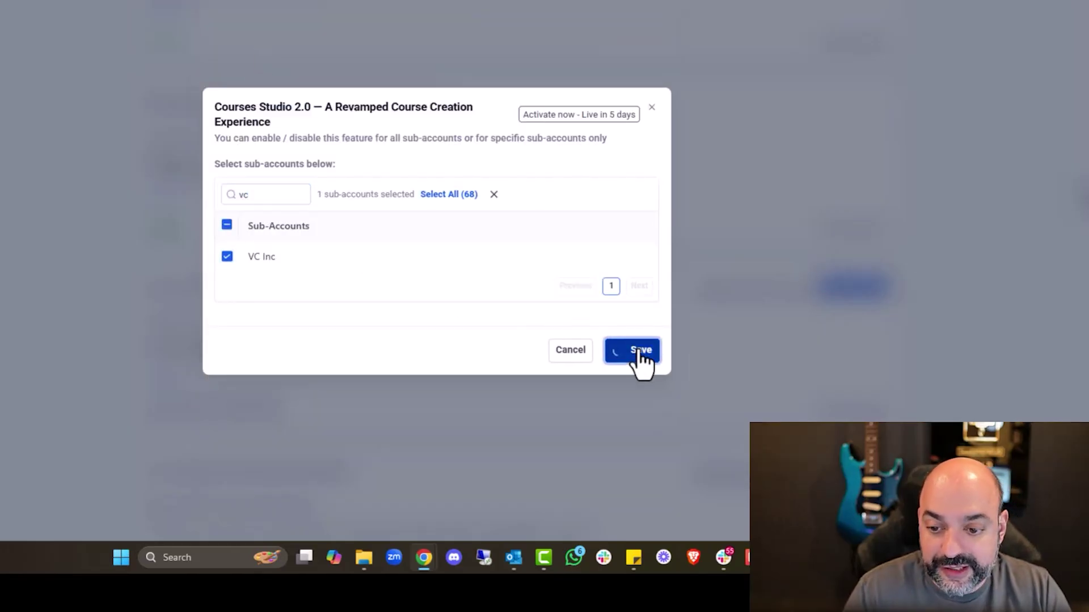
Review the remaining sub-account Labs features, including Webinar Video Analytics, through to the end of the list
scroll(632, 206, "down", 5)
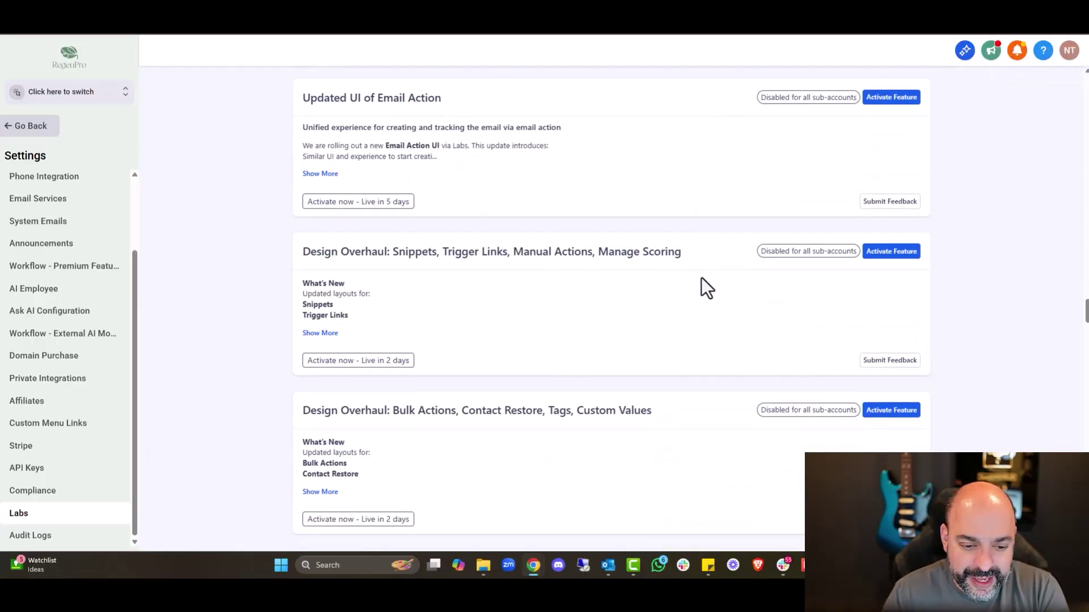
scroll(701, 277, "down", 3)
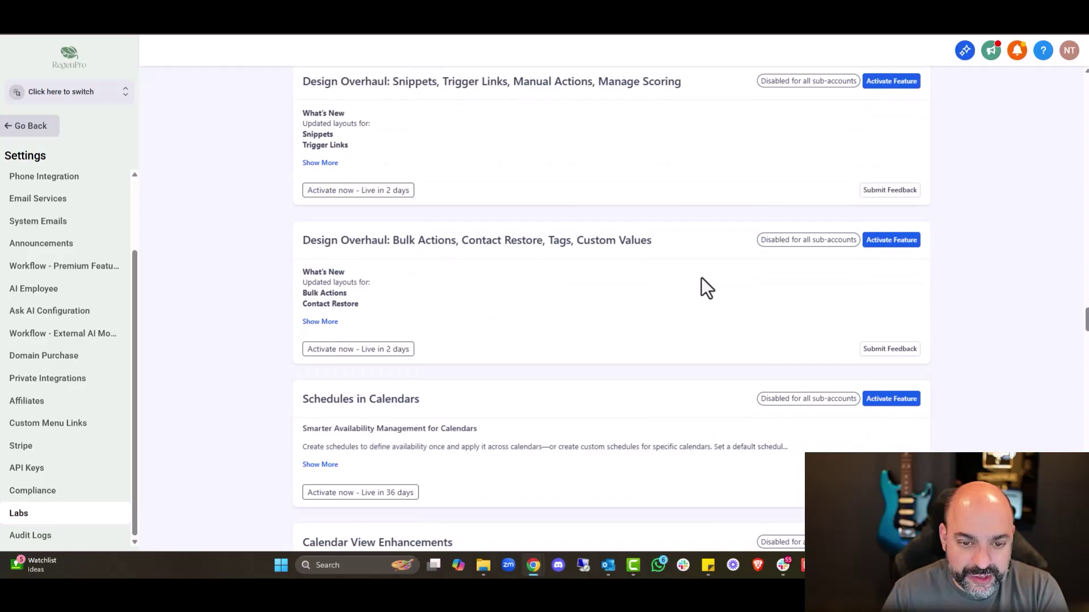
scroll(702, 287, "up", 2)
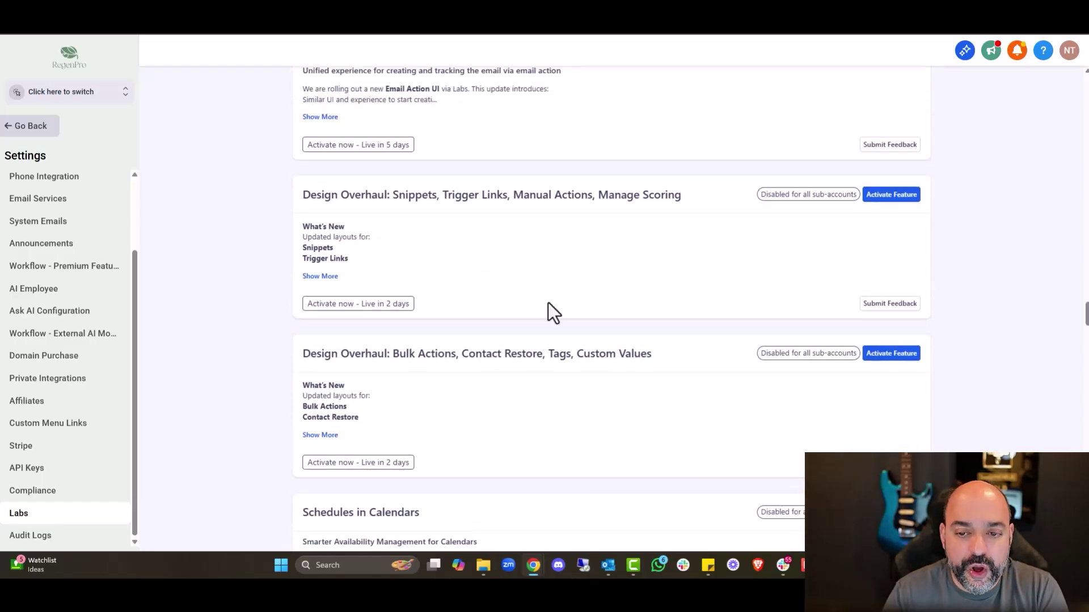
scroll(547, 302, "down", 5)
scroll(567, 263, "down", 6)
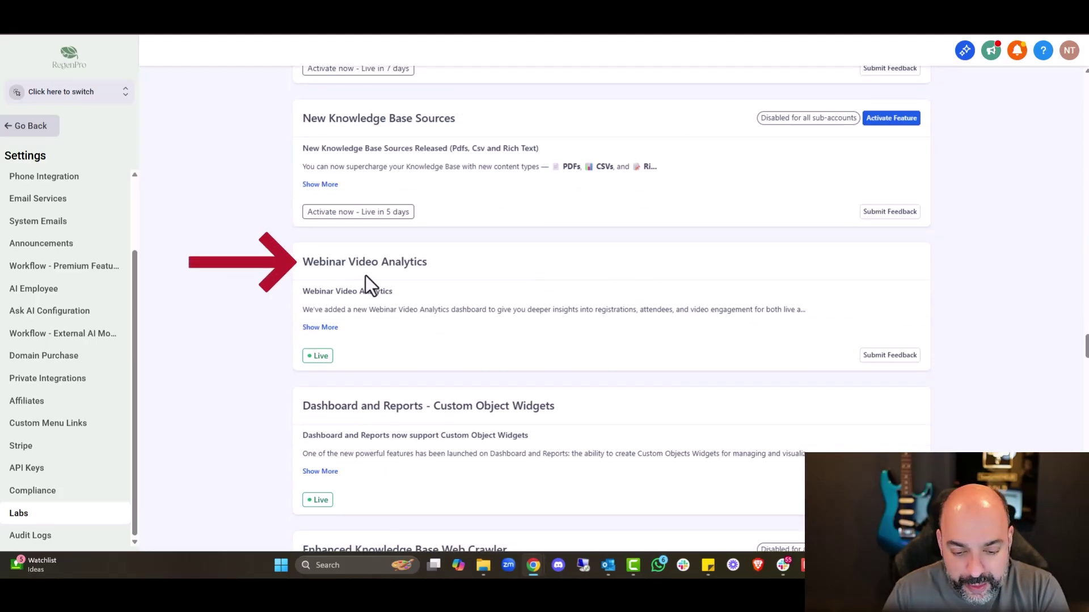
left_click_drag(425, 262, 249, 241)
scroll(610, 284, "down", 4)
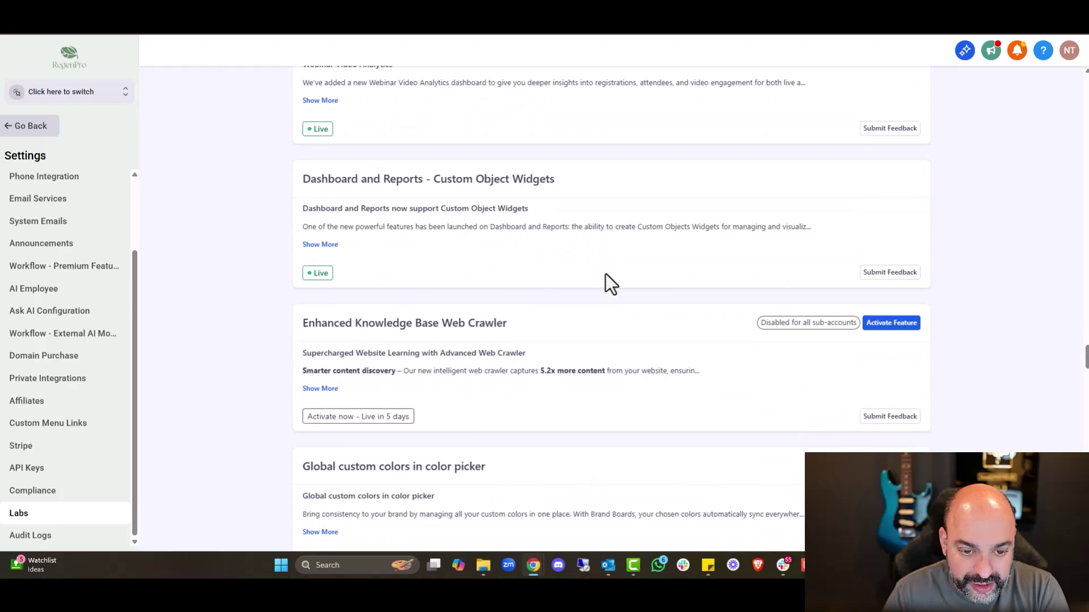
scroll(611, 284, "down", 10)
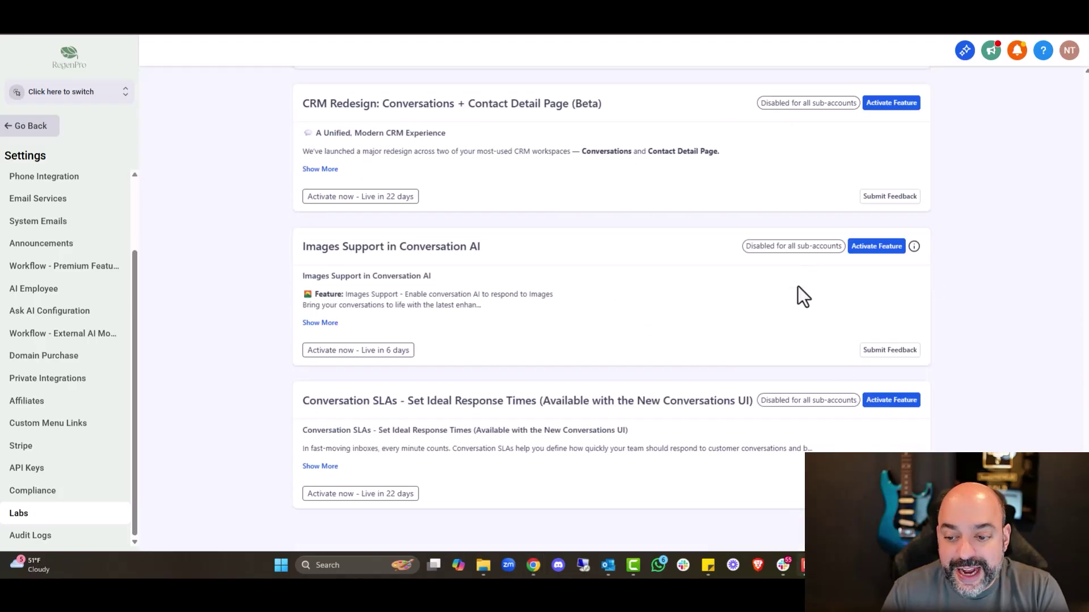
Switch to the VC Inc sub-account and open its Memberships area
left_click(76, 105)
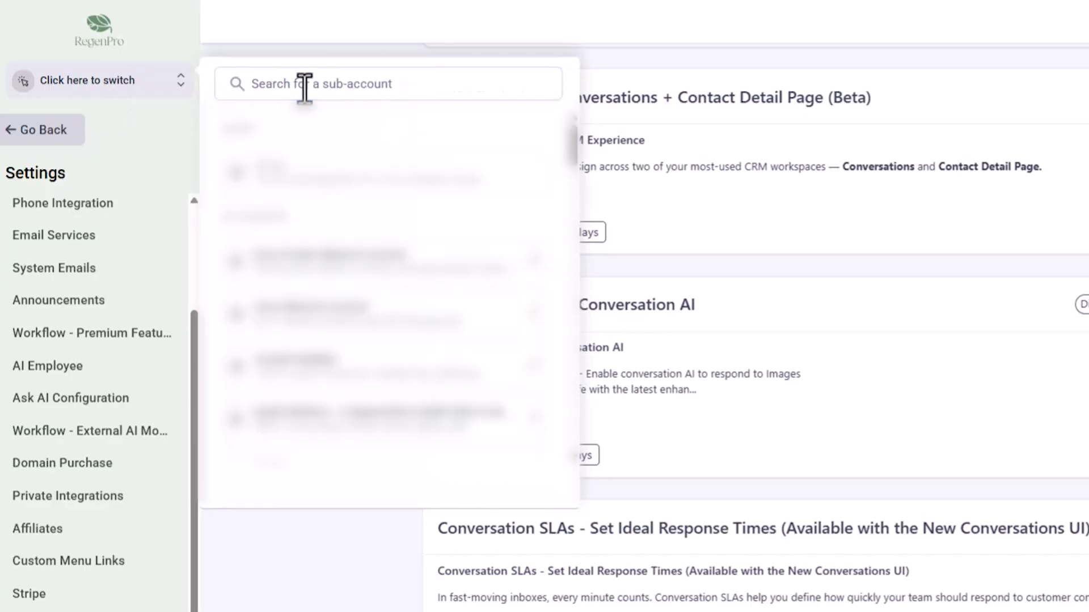
left_click(228, 156)
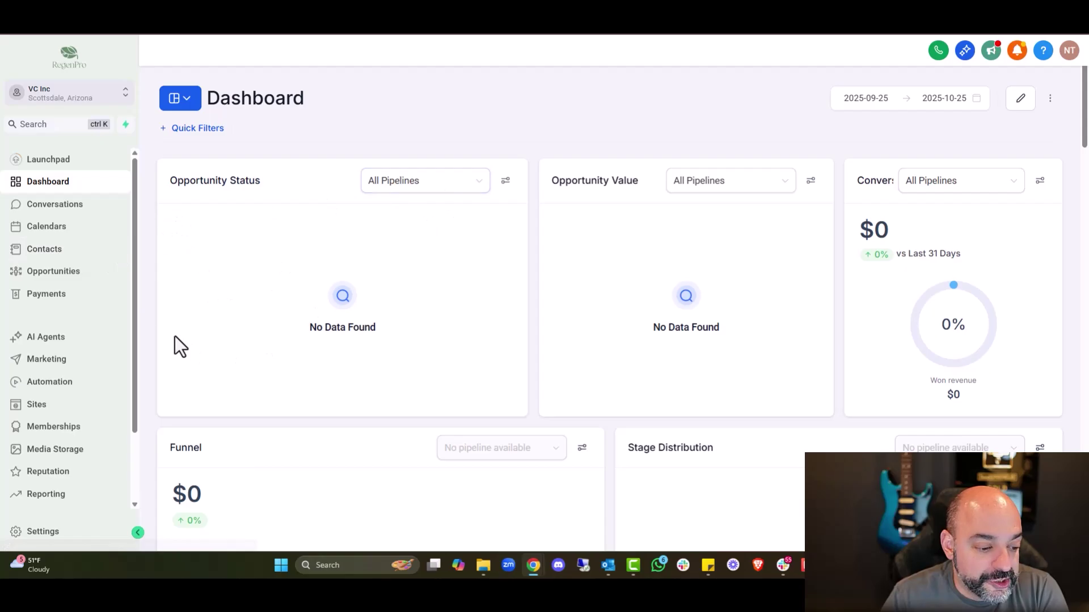
scroll(95, 342, "down", 3)
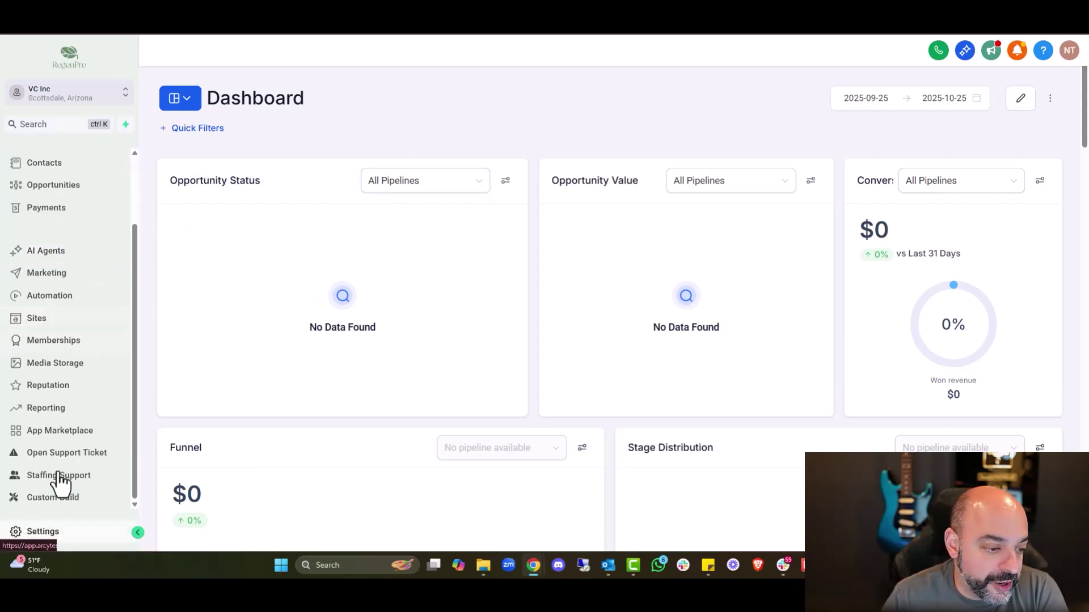
left_click(71, 347)
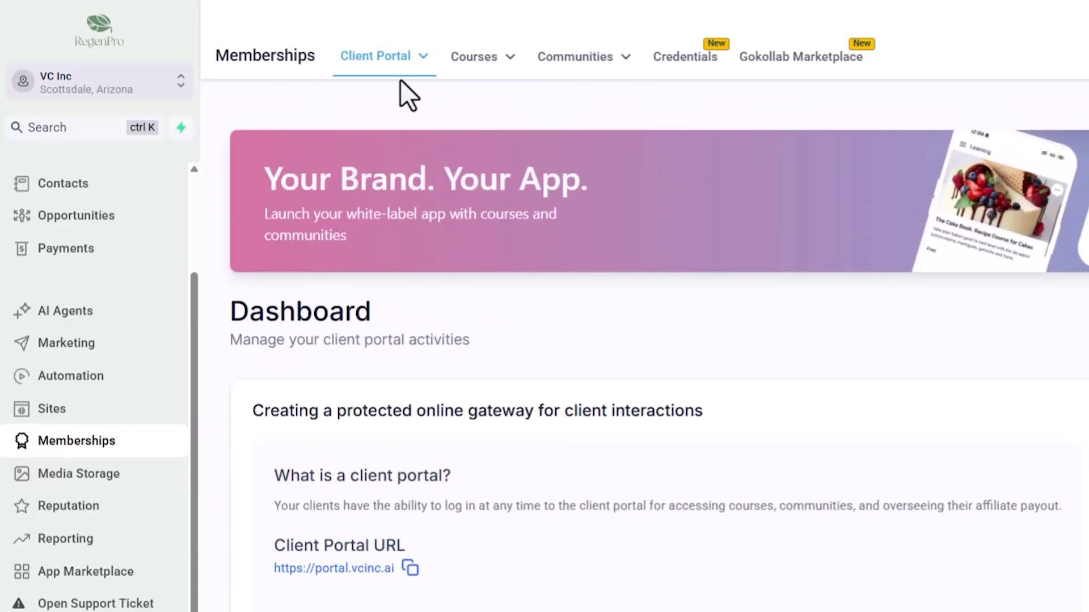
Open the Courses dashboard and examine its course performance, revenue, progress funnel and quick help sections
mouse_move(402, 70)
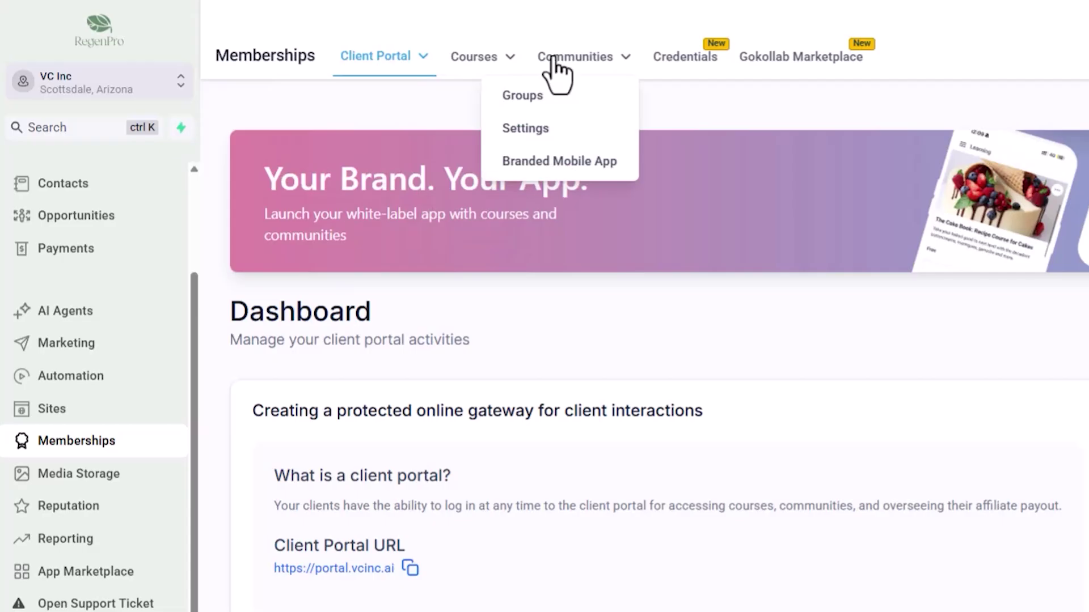
mouse_move(475, 57)
left_click(474, 97)
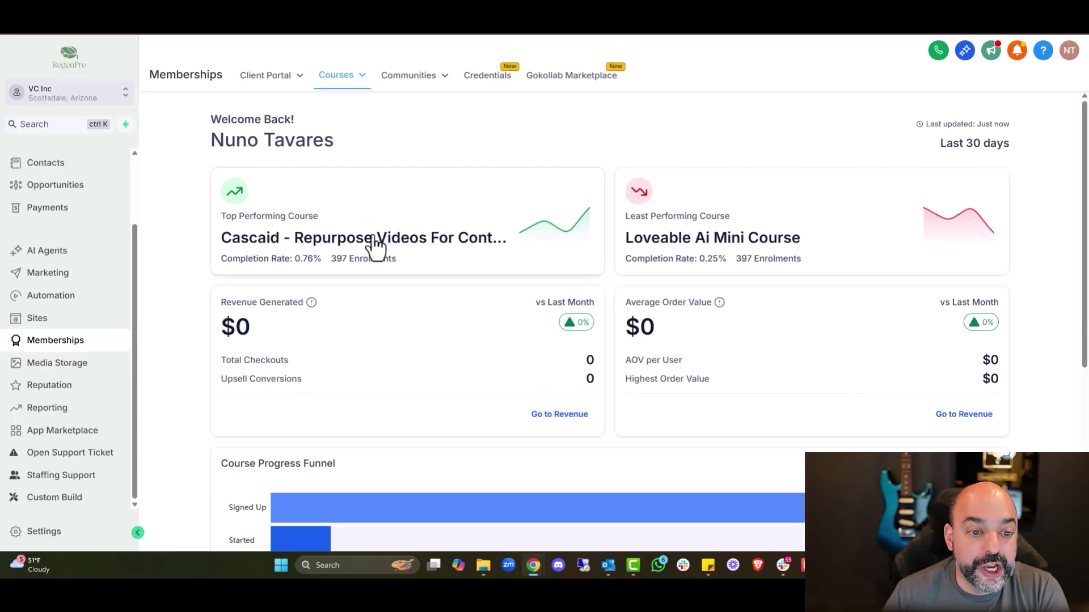
scroll(437, 226, "down", 3)
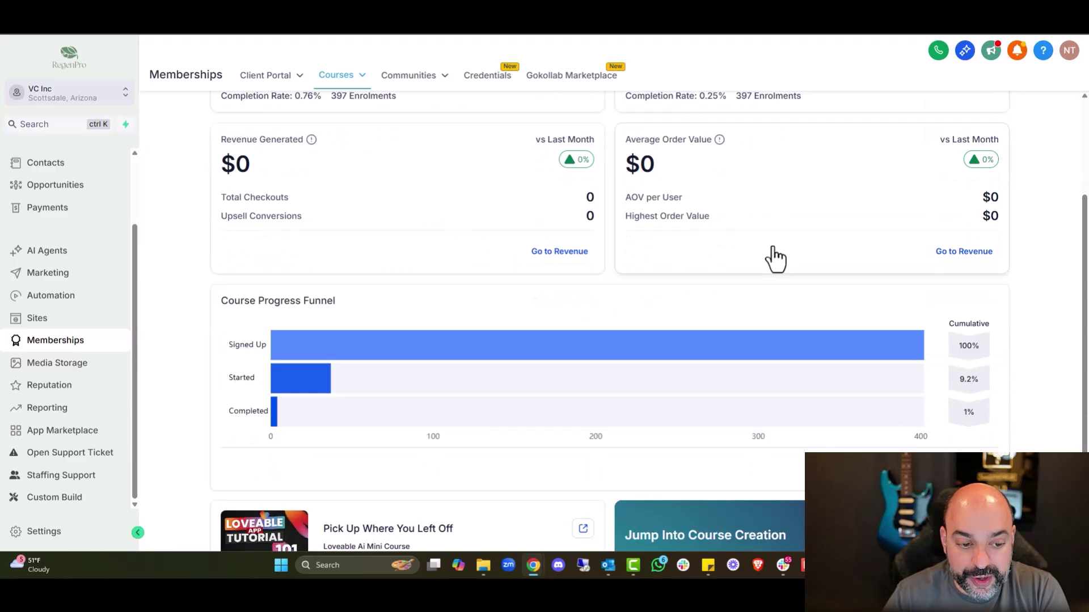
scroll(775, 258, "down", 2)
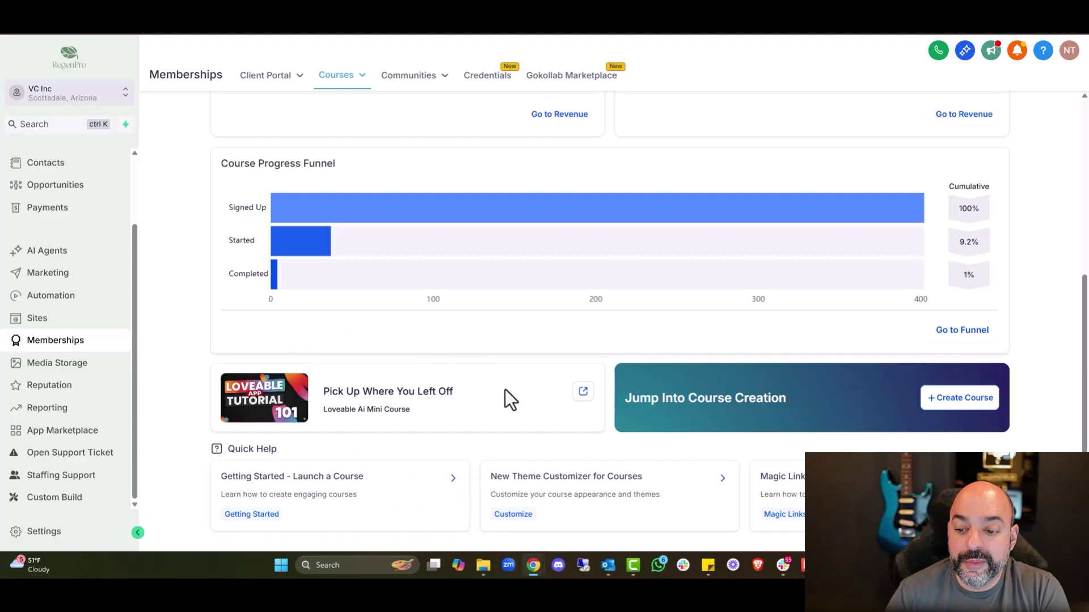
Open the help article on the New Theme Customizer for Courses and read through its customization options
left_click(598, 497)
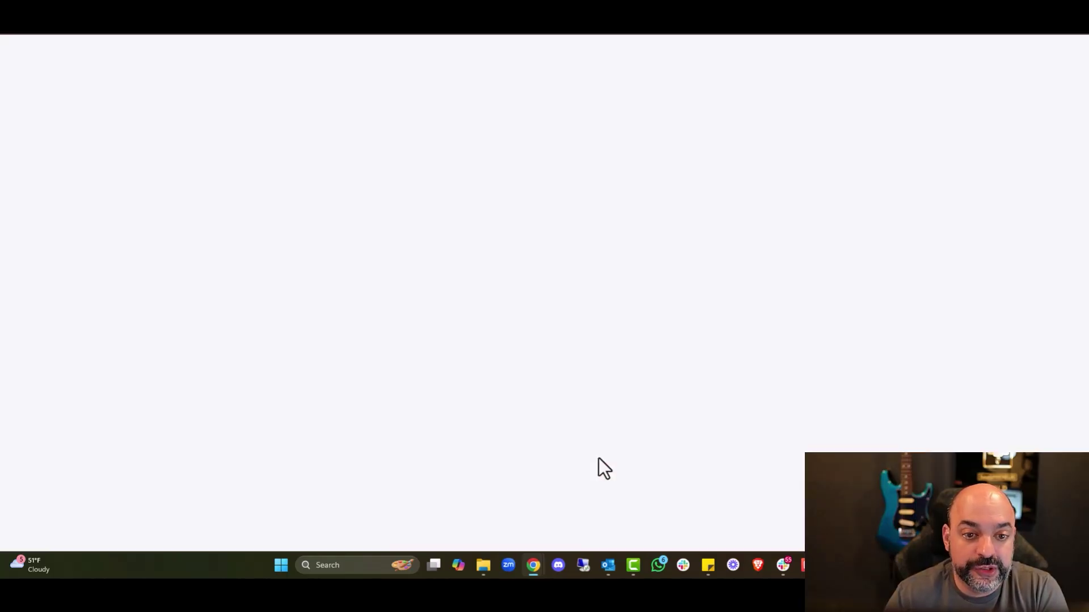
scroll(546, 284, "down", 6)
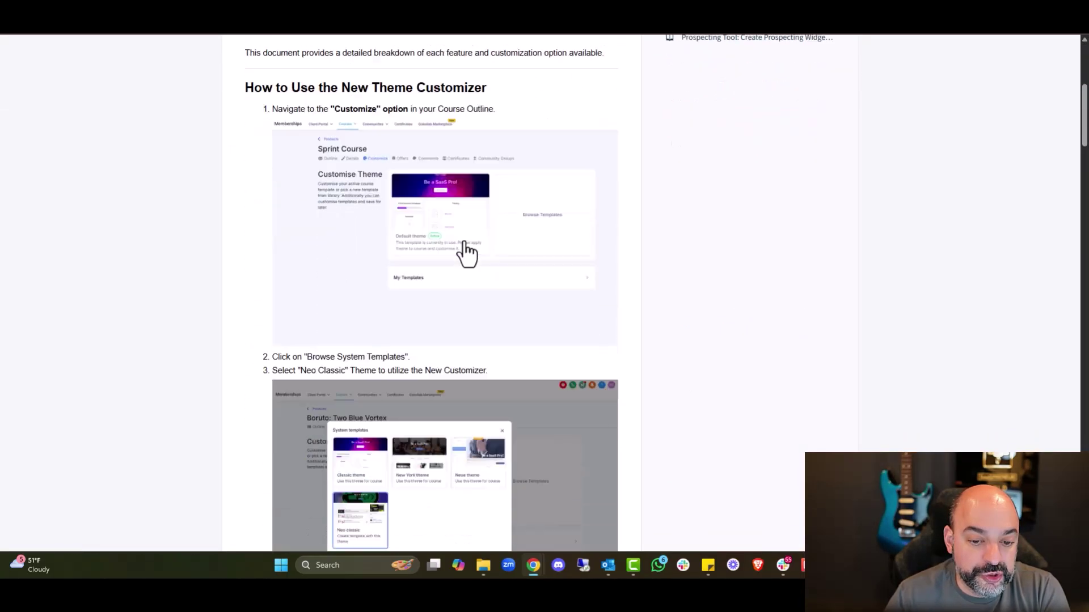
scroll(397, 275, "down", 2)
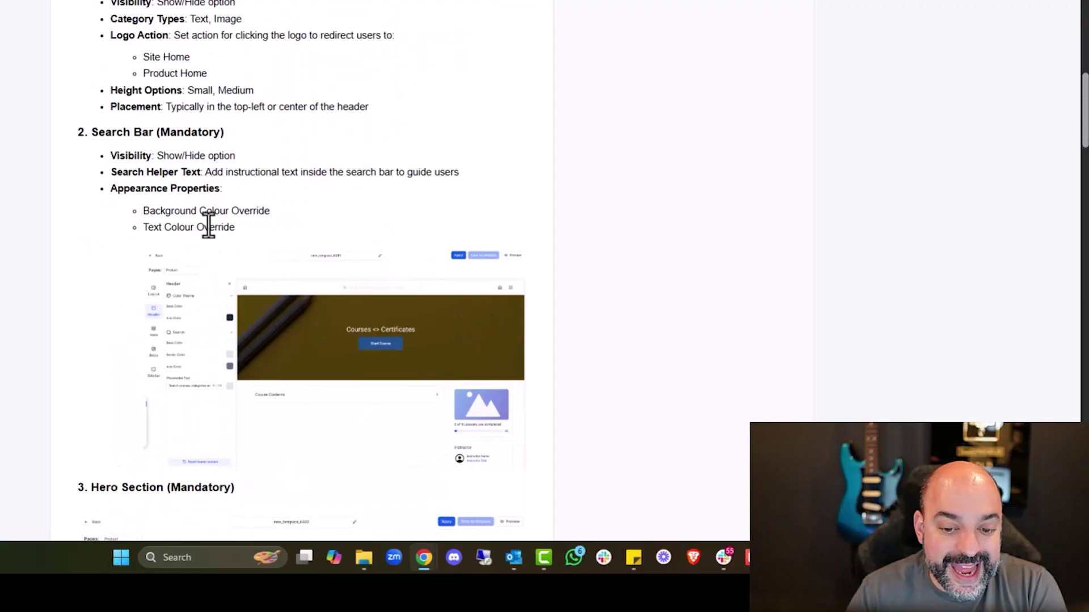
scroll(207, 227, "down", 5)
scroll(225, 425, "down", 10)
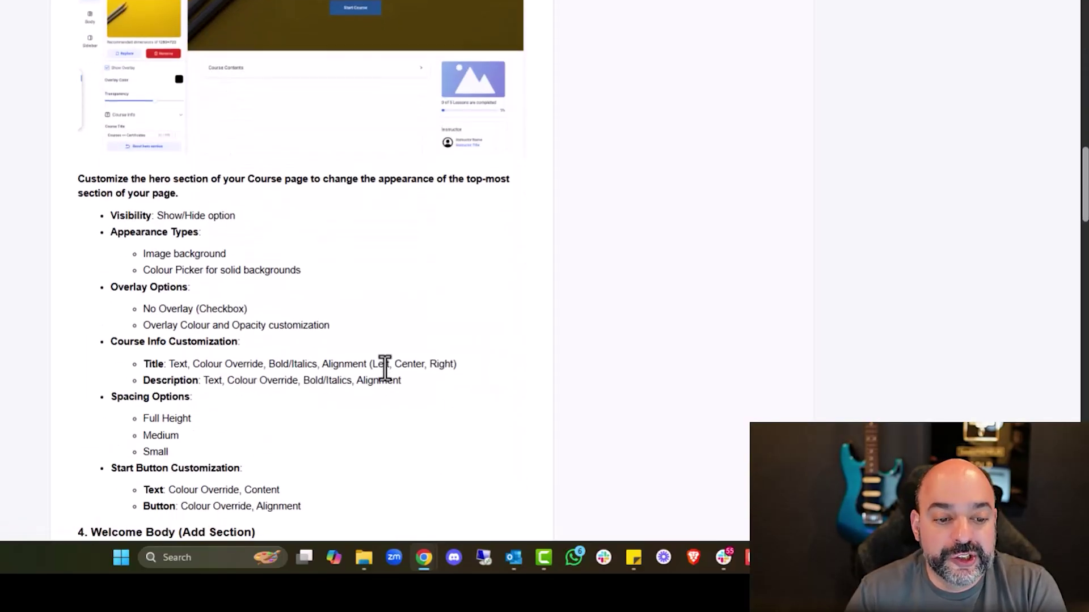
scroll(390, 372, "up", 3)
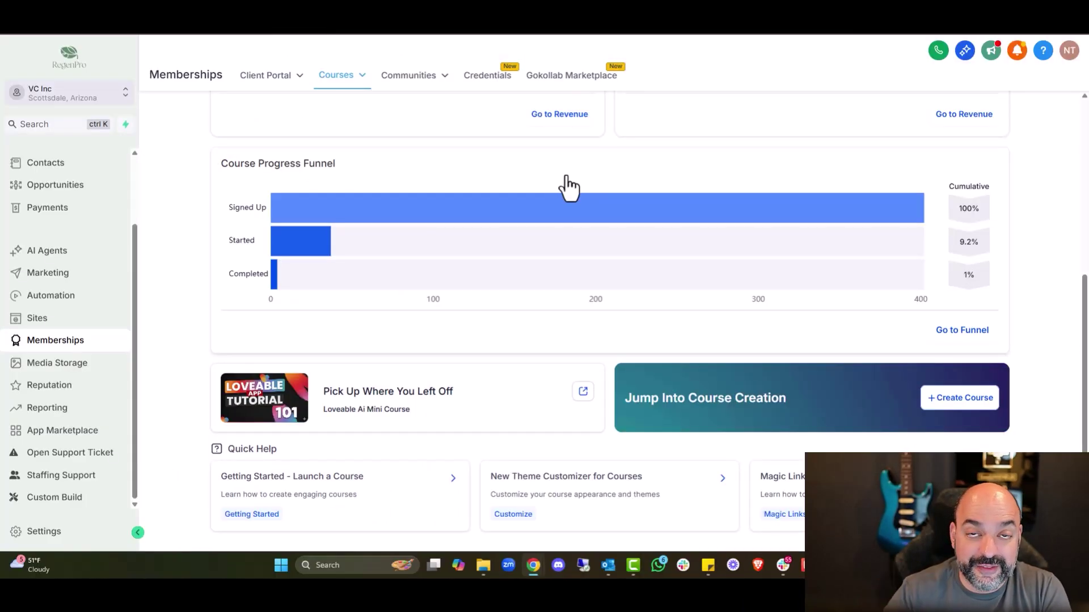
Return to the Courses dashboard and open the course Products list
scroll(514, 436, "up", 5)
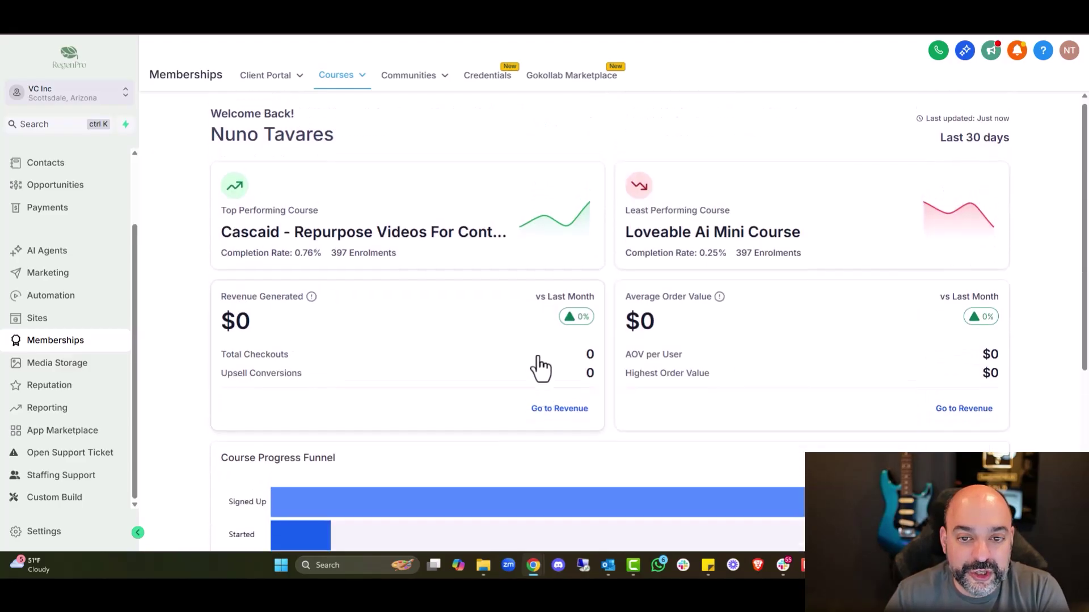
mouse_move(349, 90)
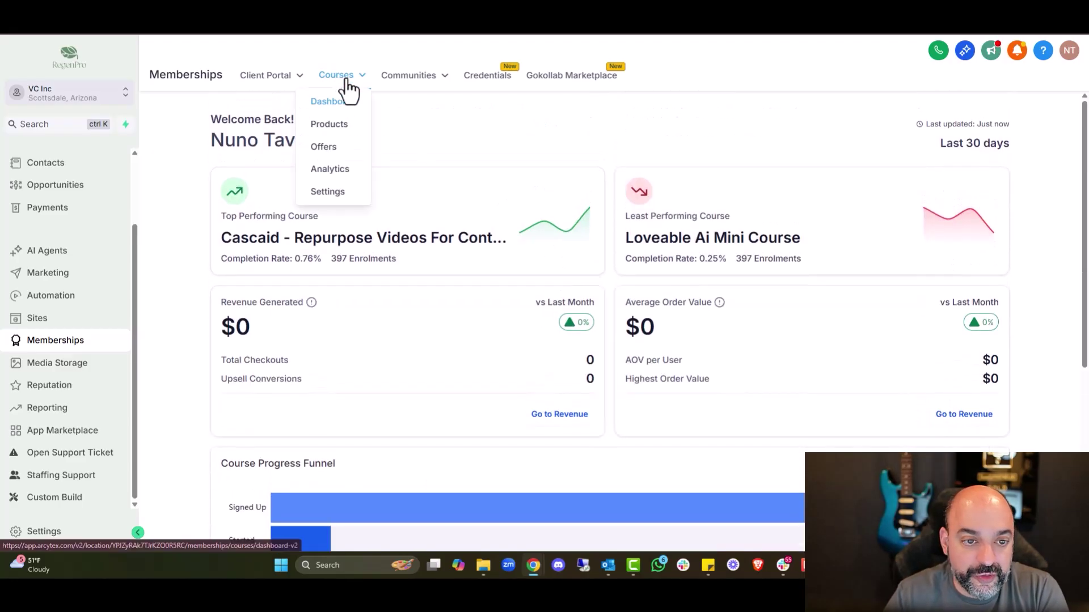
left_click(336, 132)
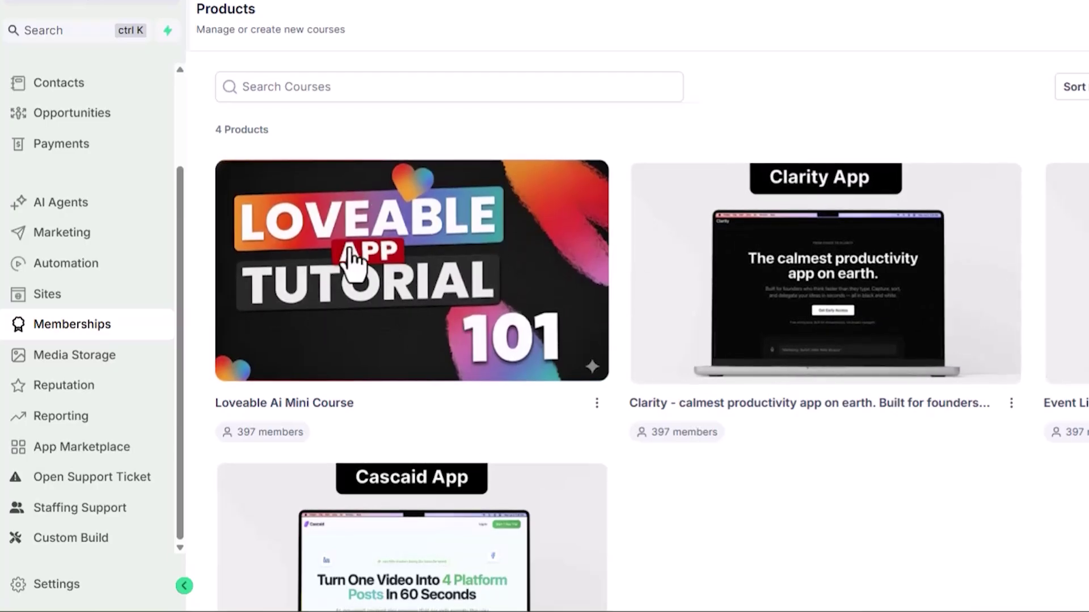
scroll(585, 539, "down", 3)
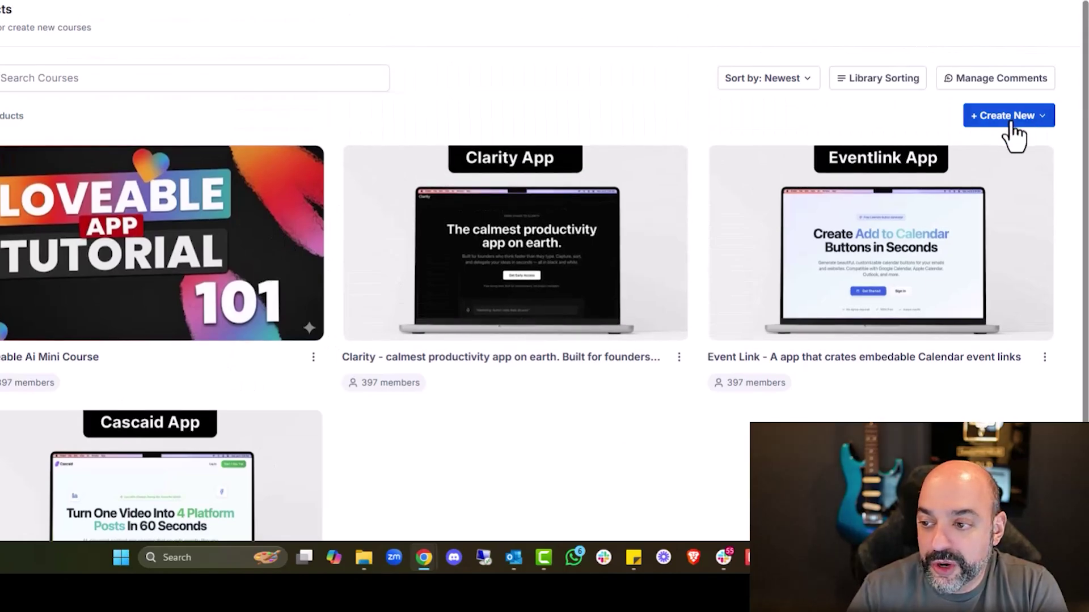
Start a new course from scratch and title it "Calculator Applciation"
left_click(1012, 124)
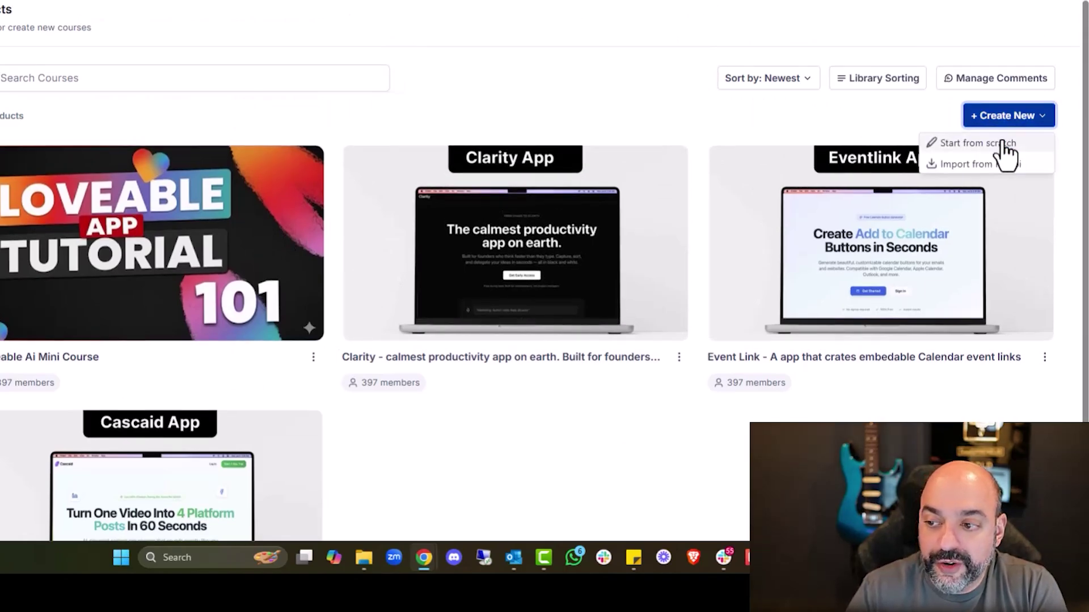
left_click(998, 143)
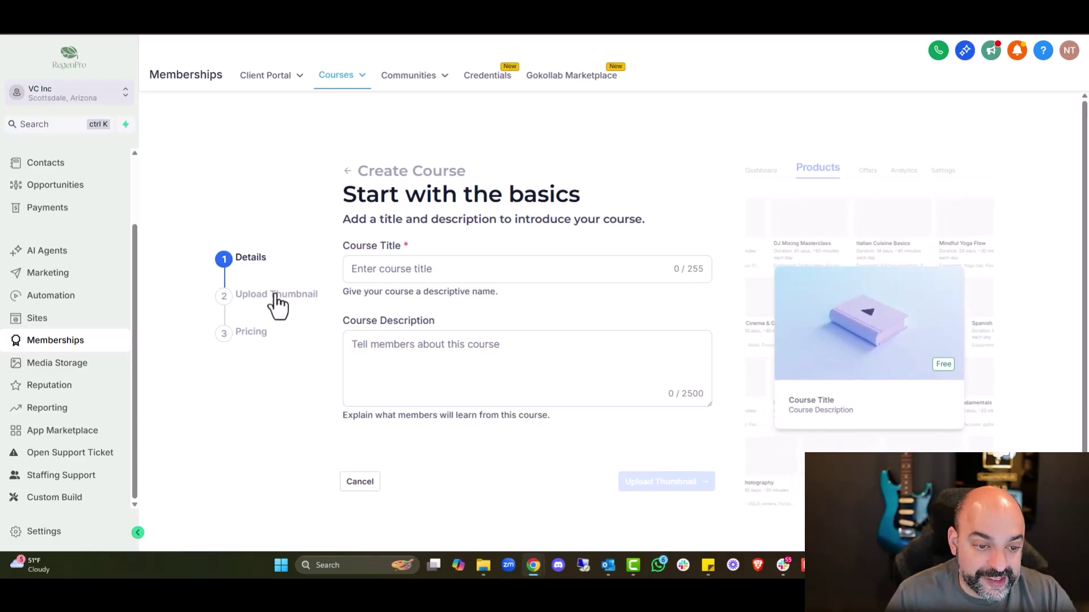
left_click(447, 269)
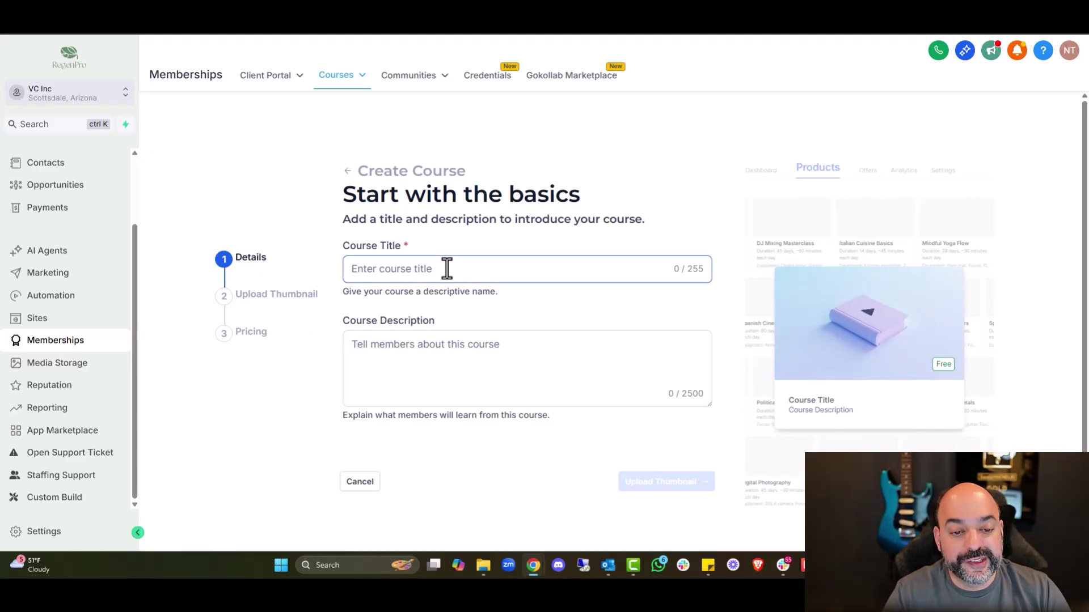
type("Calculator Applciation")
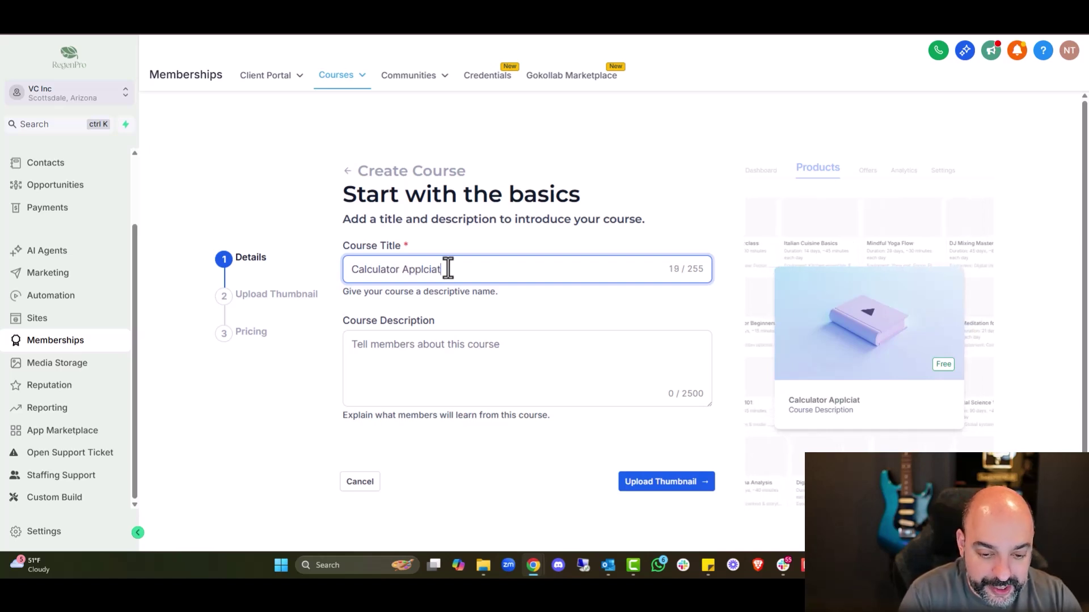
right_click(432, 269)
Give the course the description "A Application that create different calculators", correcting the misspelled words, and continue to the thumbnail stage
left_click(417, 346)
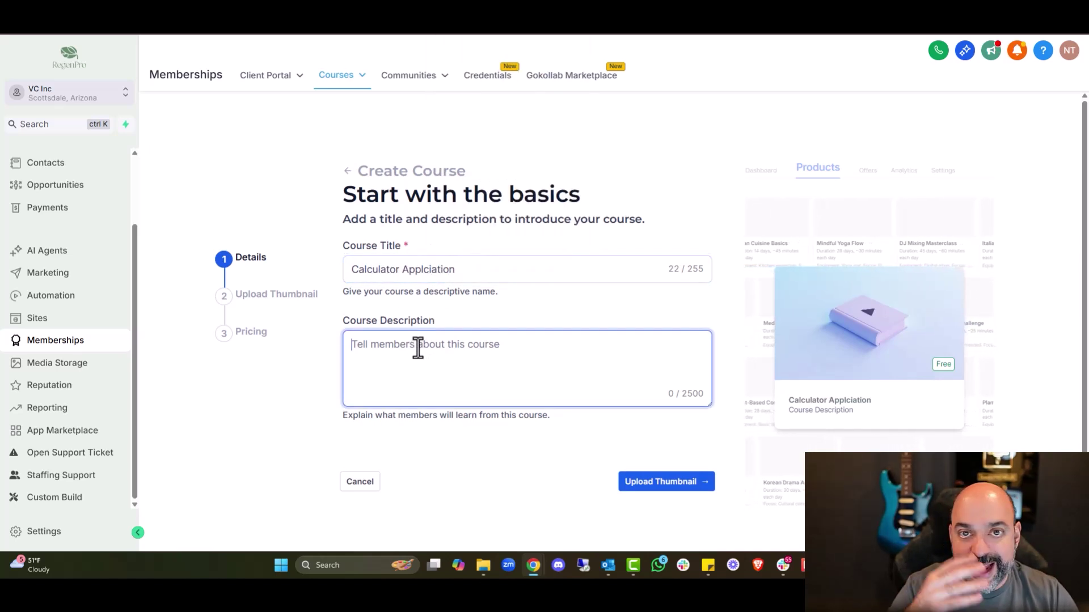
type("A ")
type("Appilcation taht c")
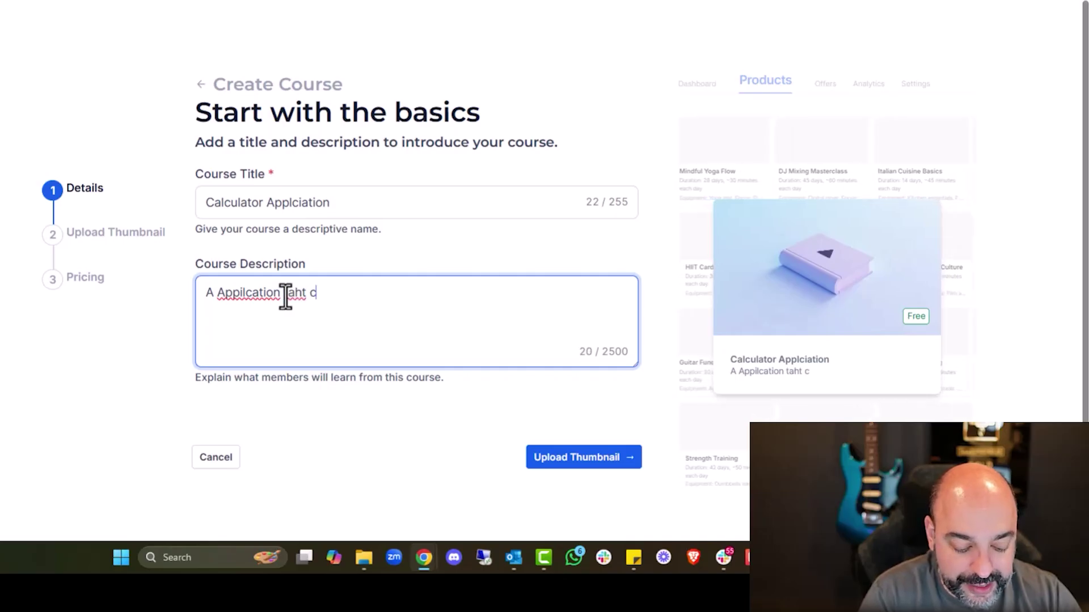
type("reate different calculators")
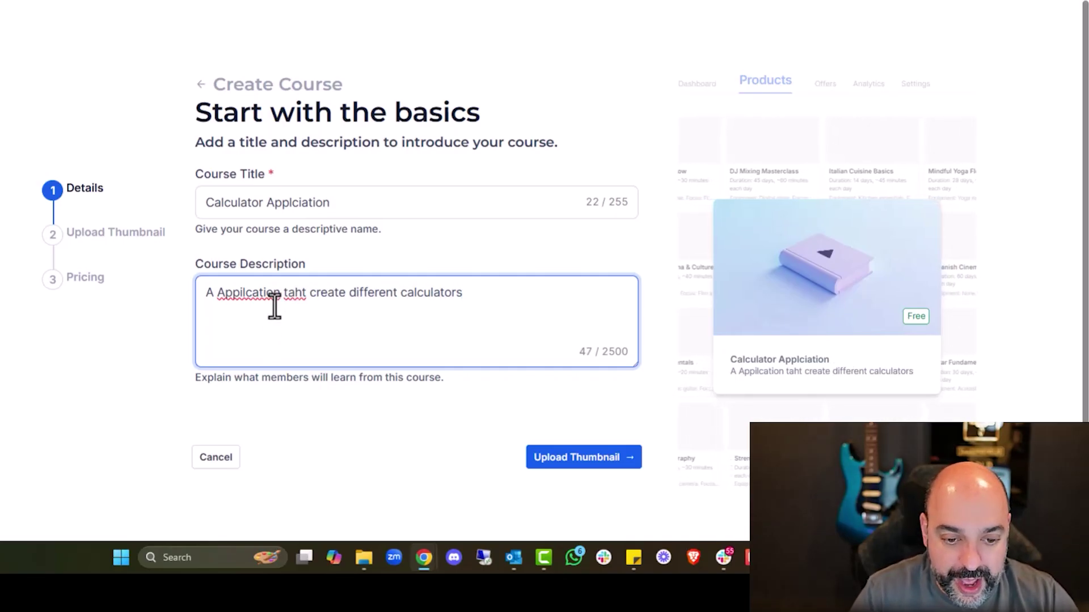
right_click(265, 293)
left_click(340, 1)
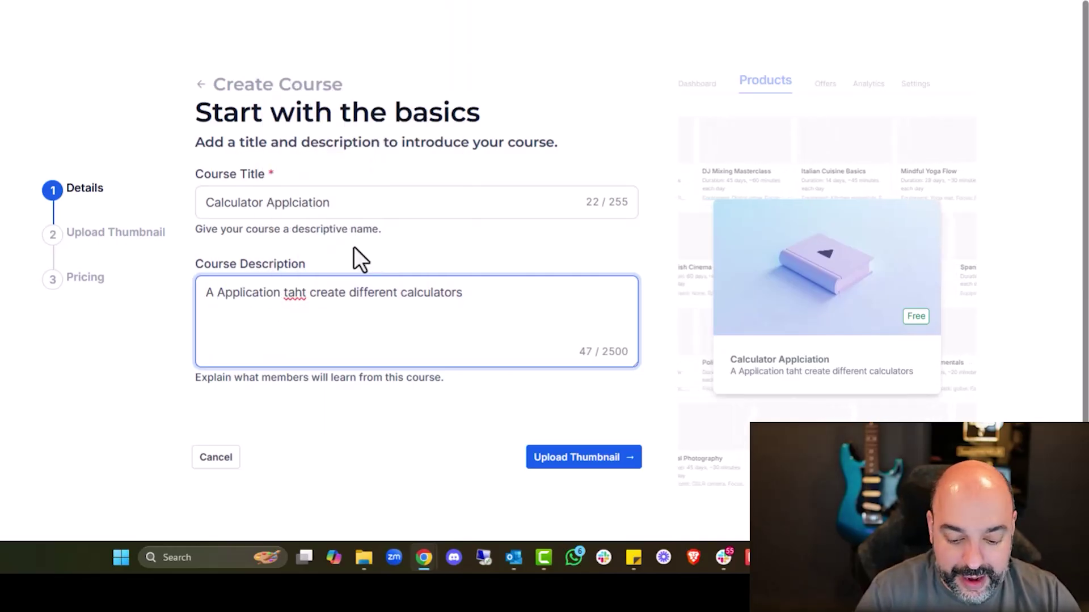
right_click(294, 292)
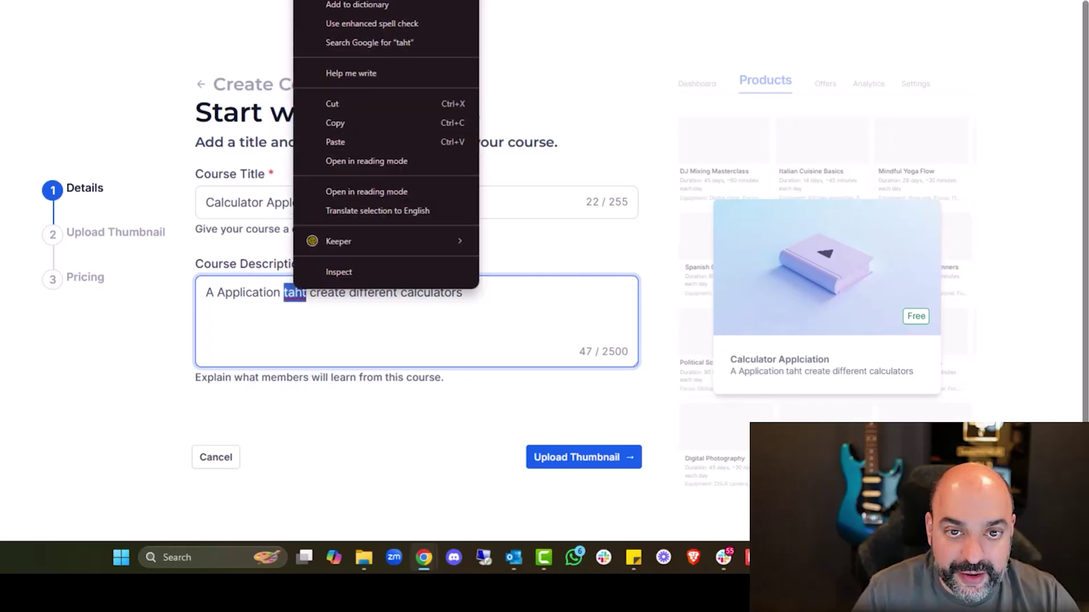
left_click(352, 1)
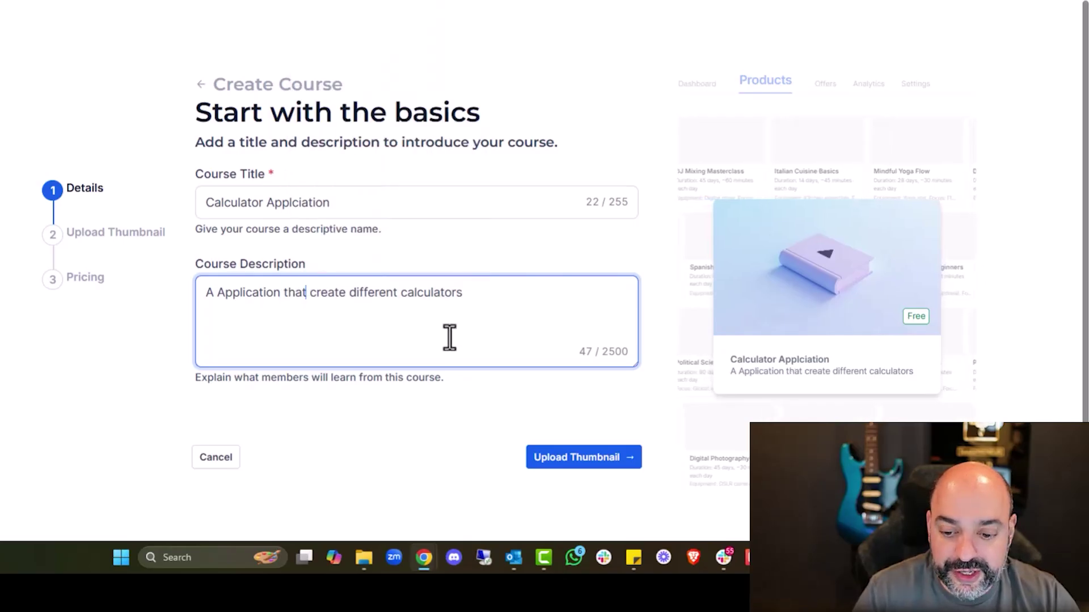
left_click(580, 461)
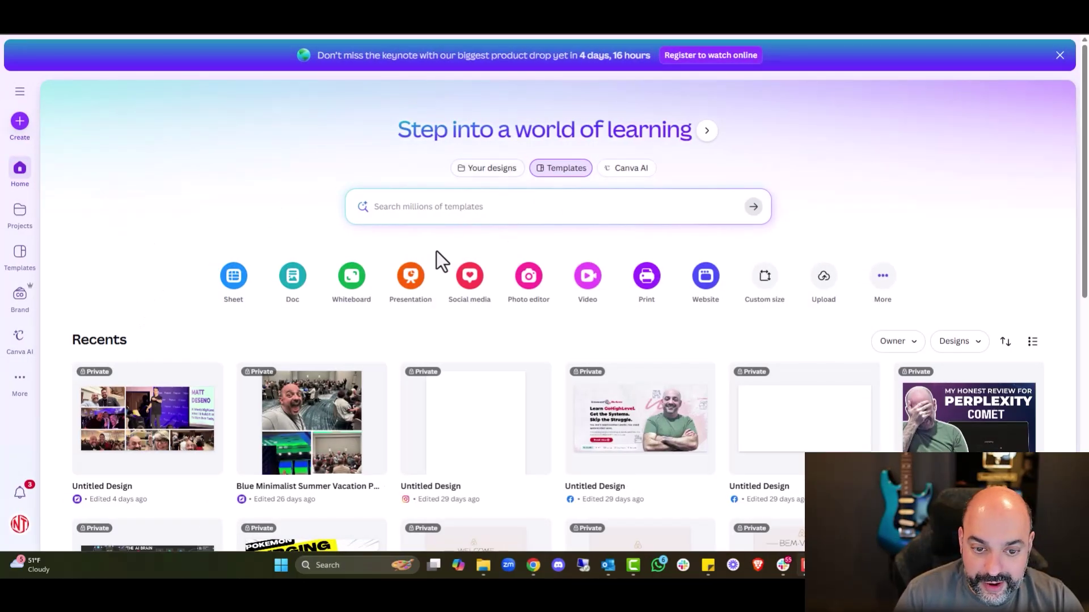
In Canva, search the templates for "youtube thumbnail"
left_click(413, 202)
type("youtube")
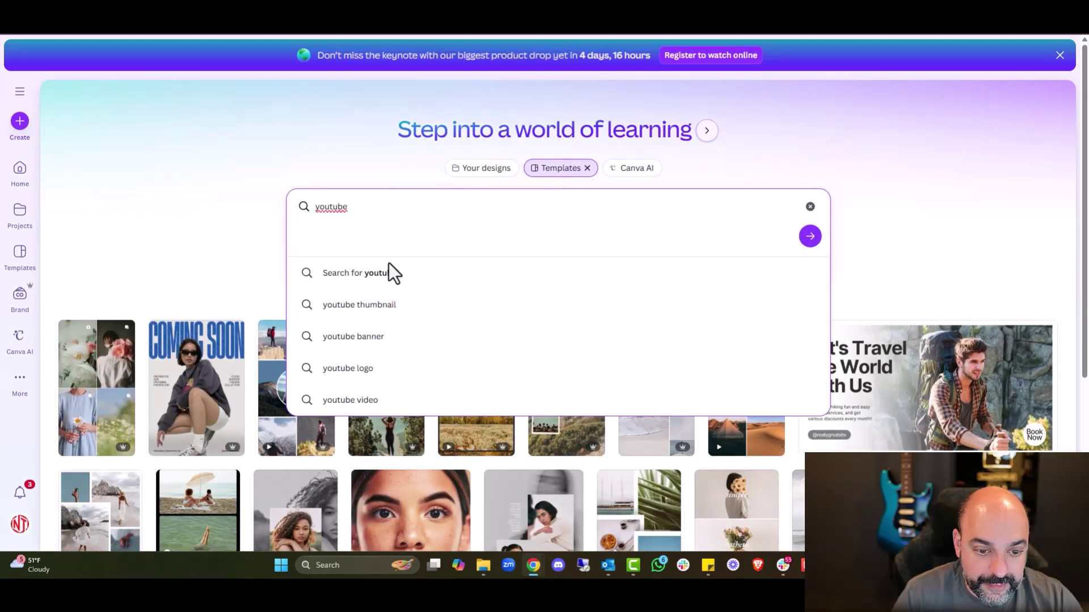
left_click(364, 306)
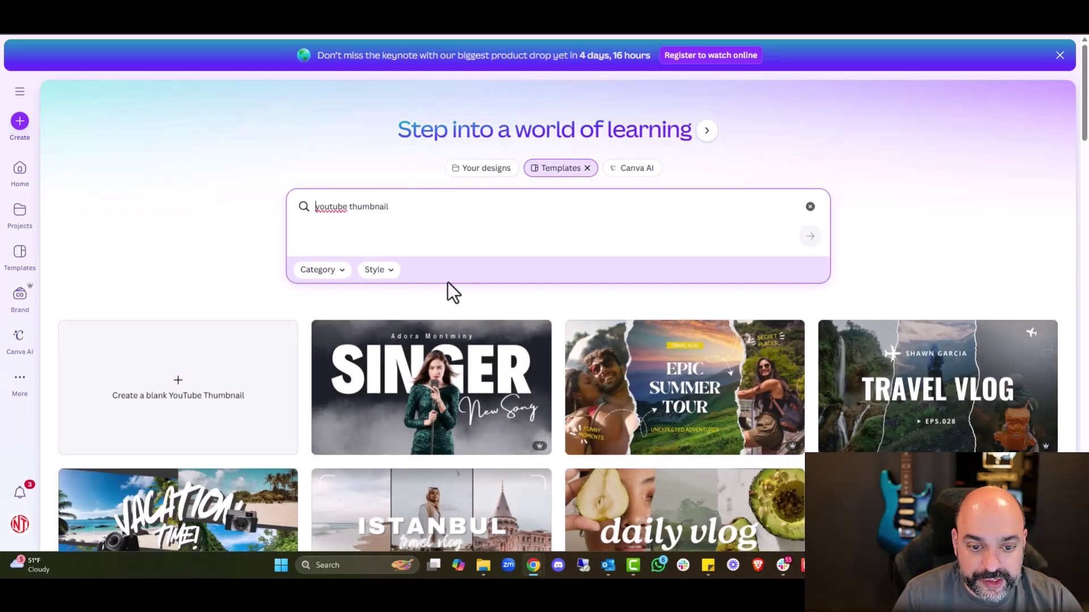
Ask Canva AI to create a YouTube thumbnail "that basically reads an application that creates a calculator"
left_click(635, 169)
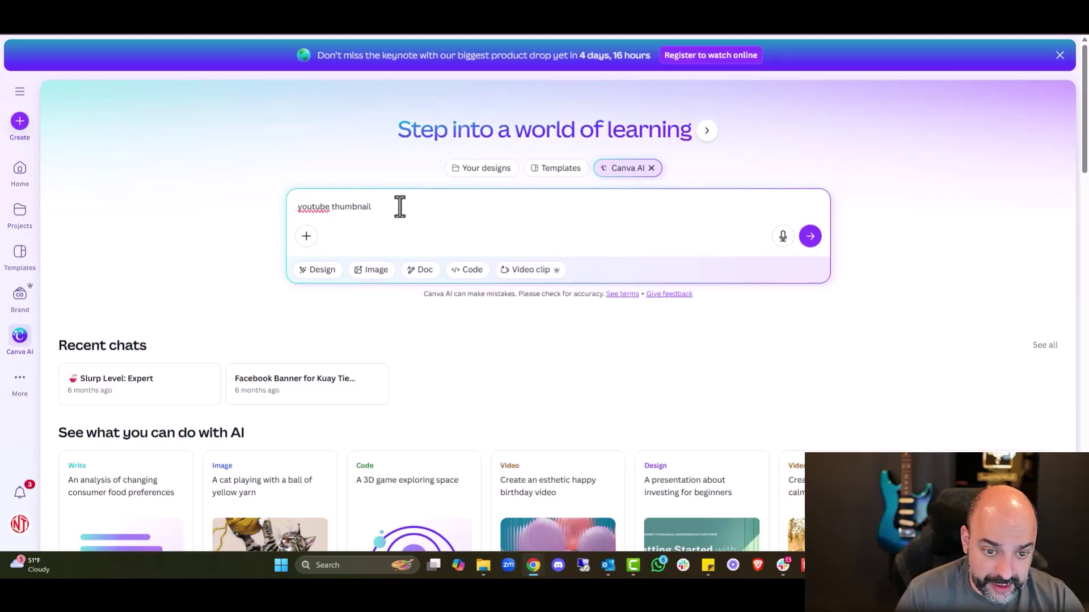
type(", please create a thumbanil that")
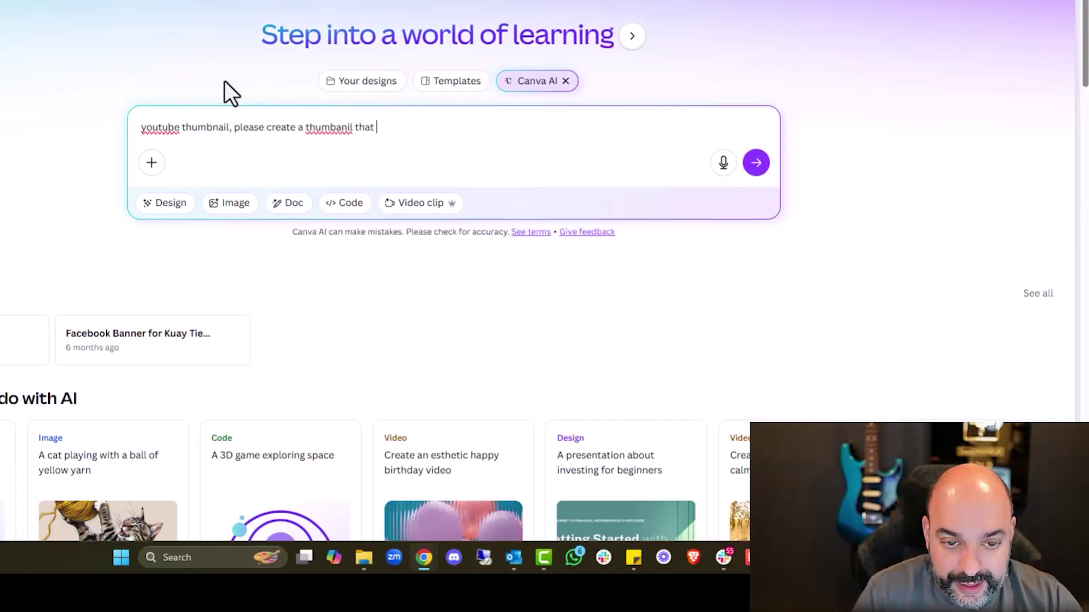
key("BackSpace")
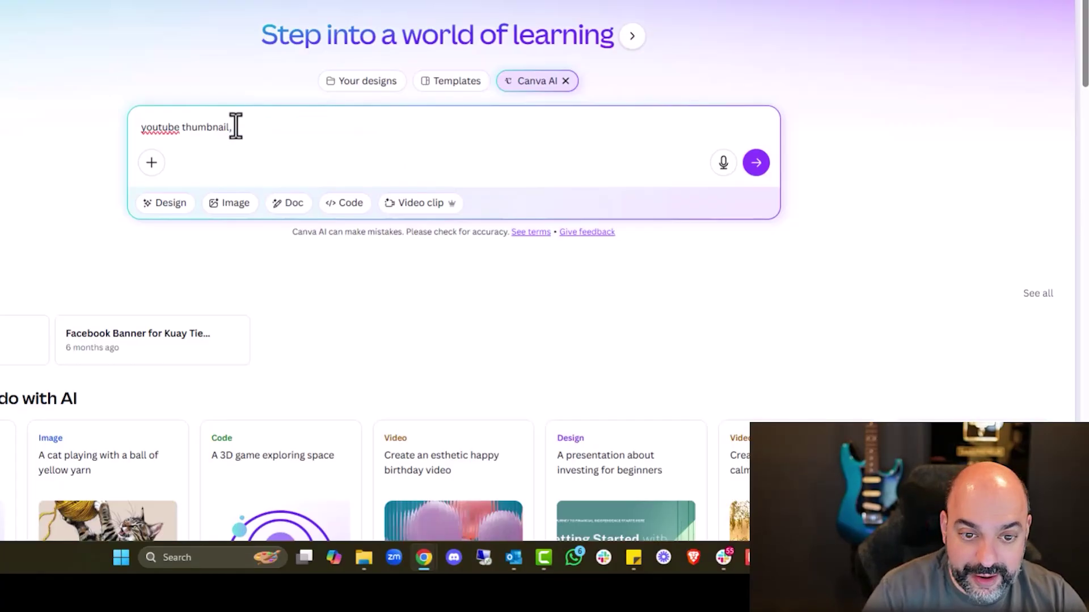
left_click(724, 165)
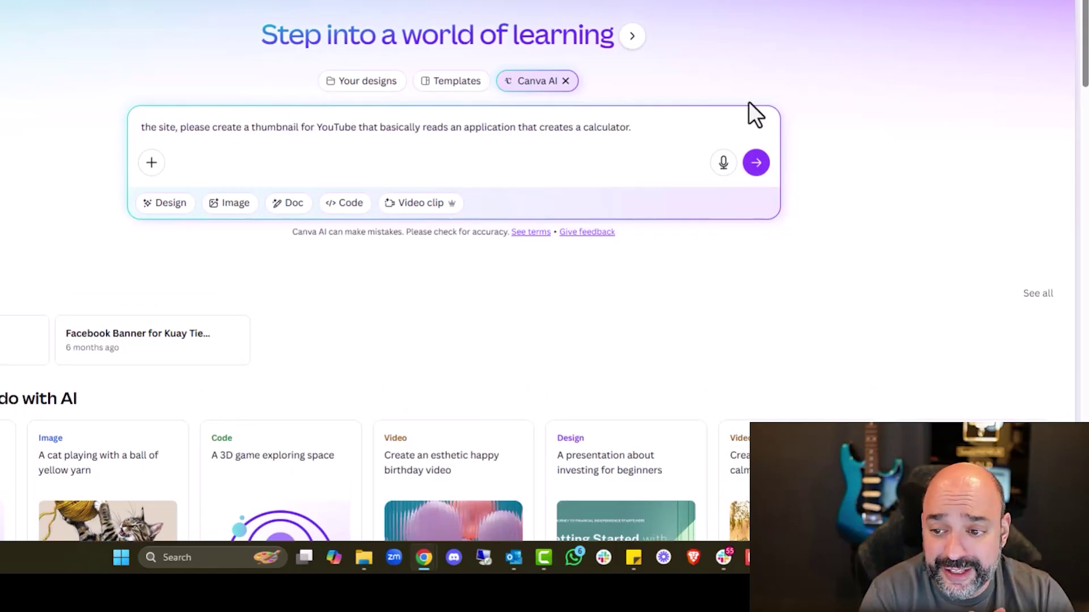
key("Return")
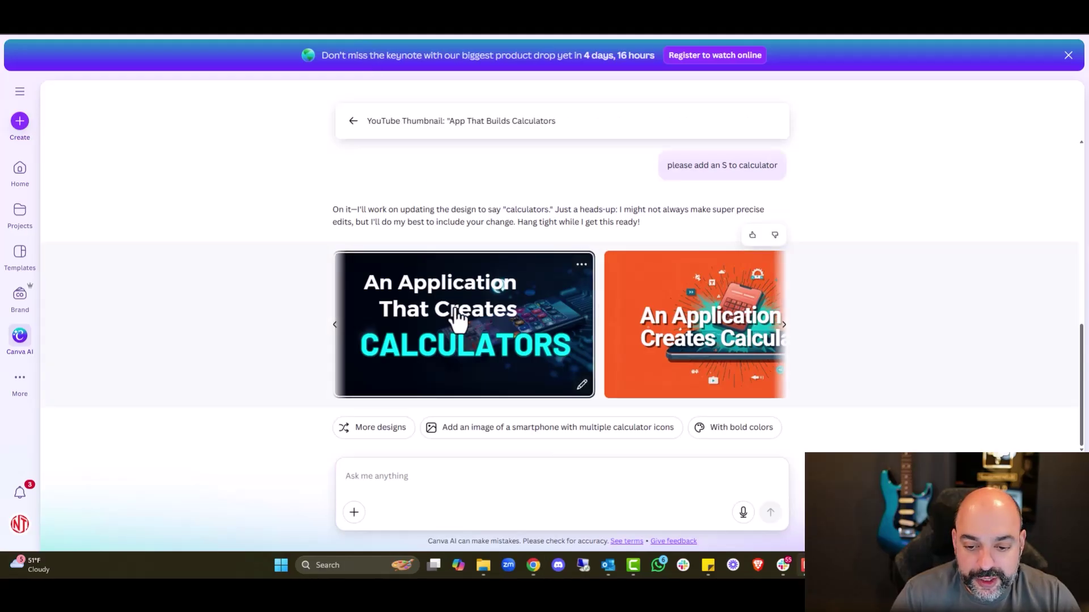
Open the generated dark "An Application That Creates CALCULATORS" design in the full Canva editor and download it
left_click(583, 265)
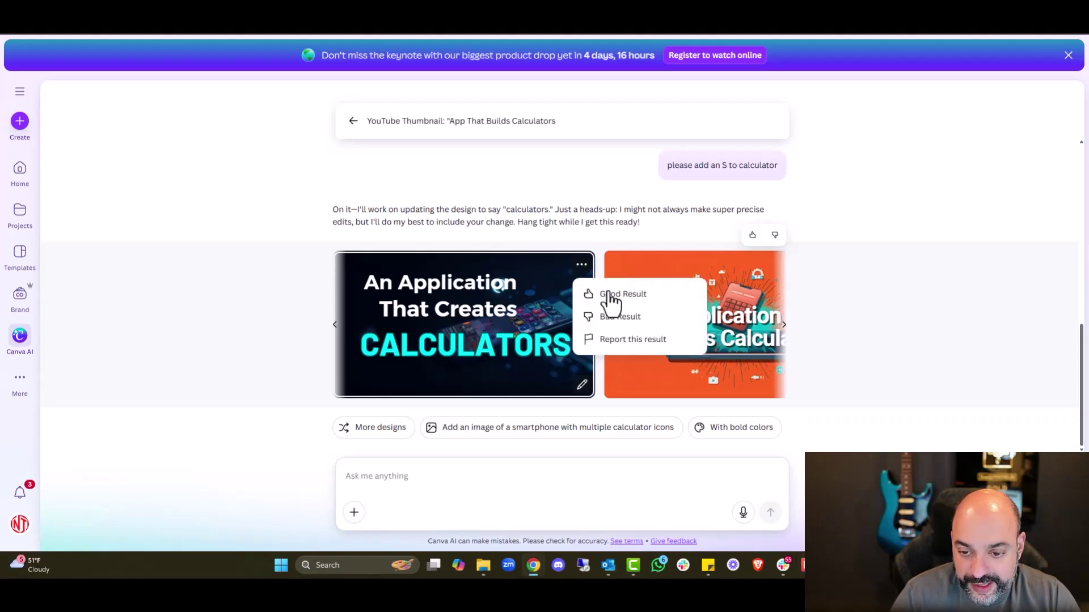
left_click(500, 290)
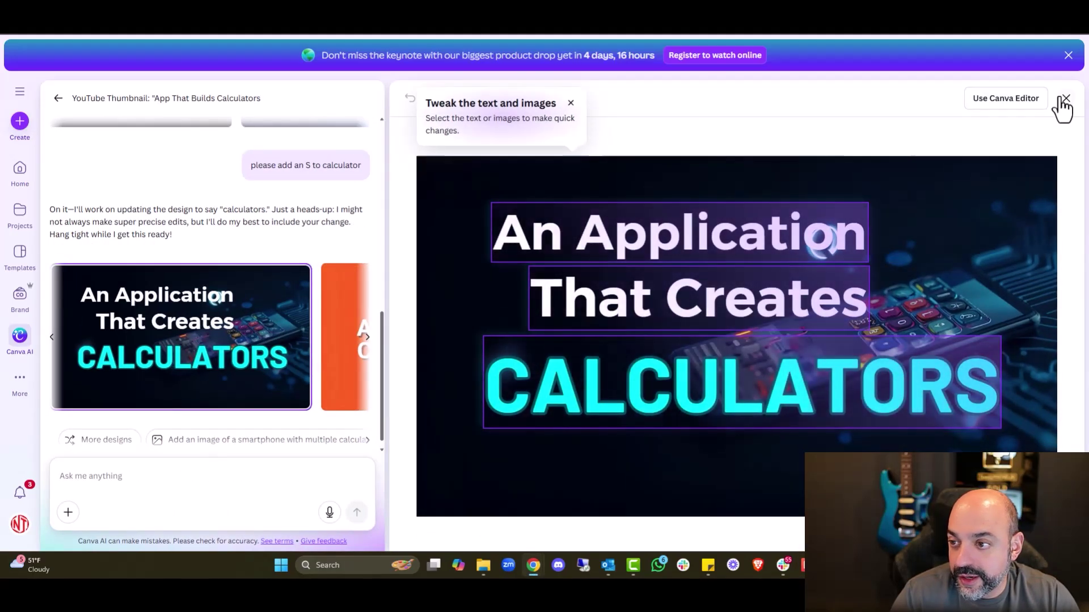
left_click(1018, 103)
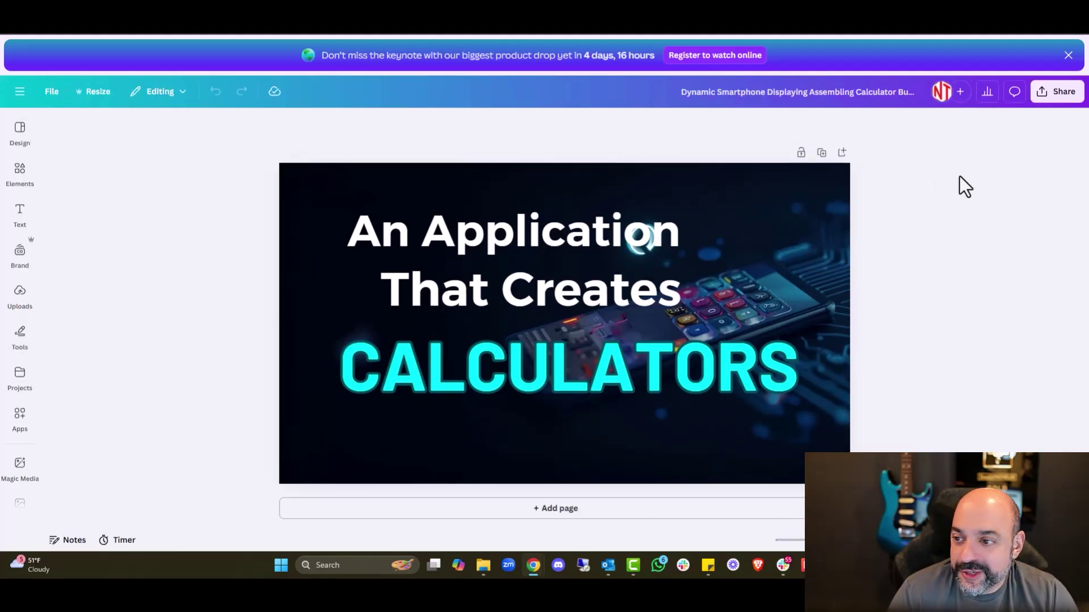
left_click(1052, 95)
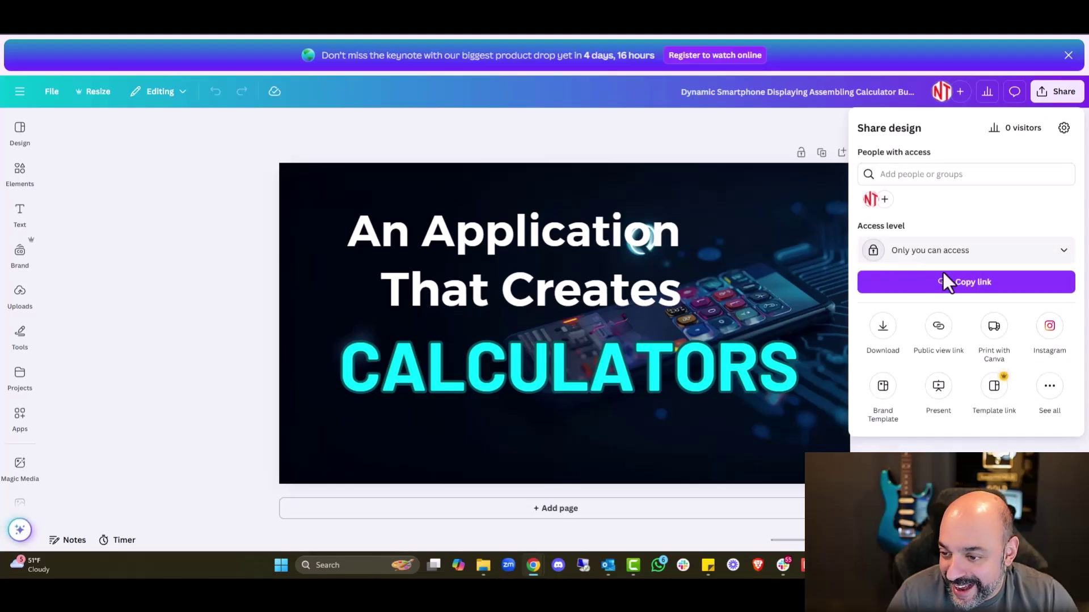
left_click(876, 334)
left_click(996, 348)
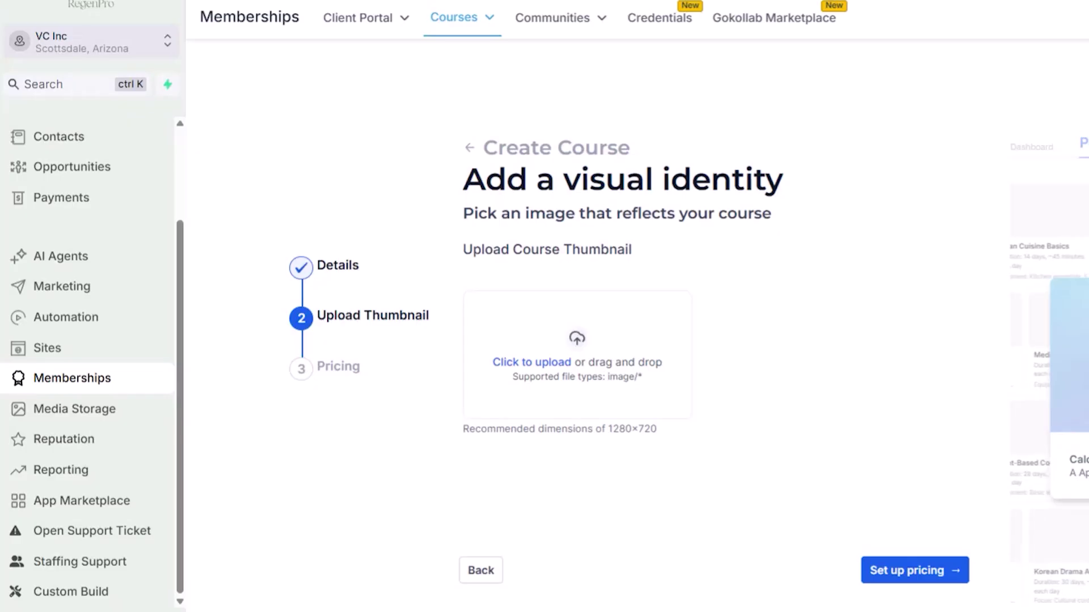
Back in the course creation form, upload the downloaded calculators image as the course thumbnail and finish creating the course
left_click(569, 374)
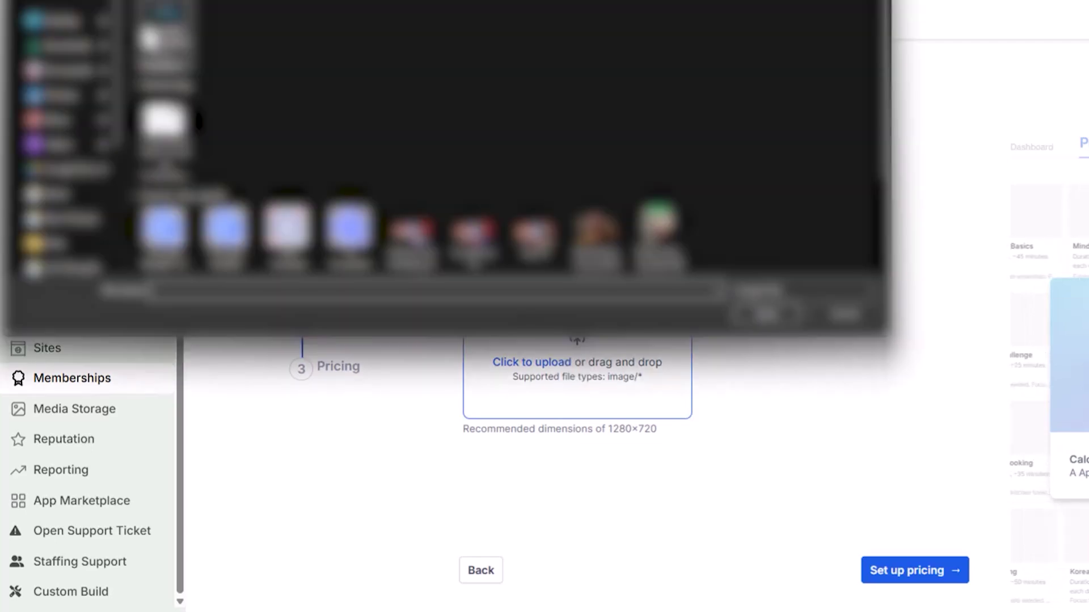
double_click(802, 292)
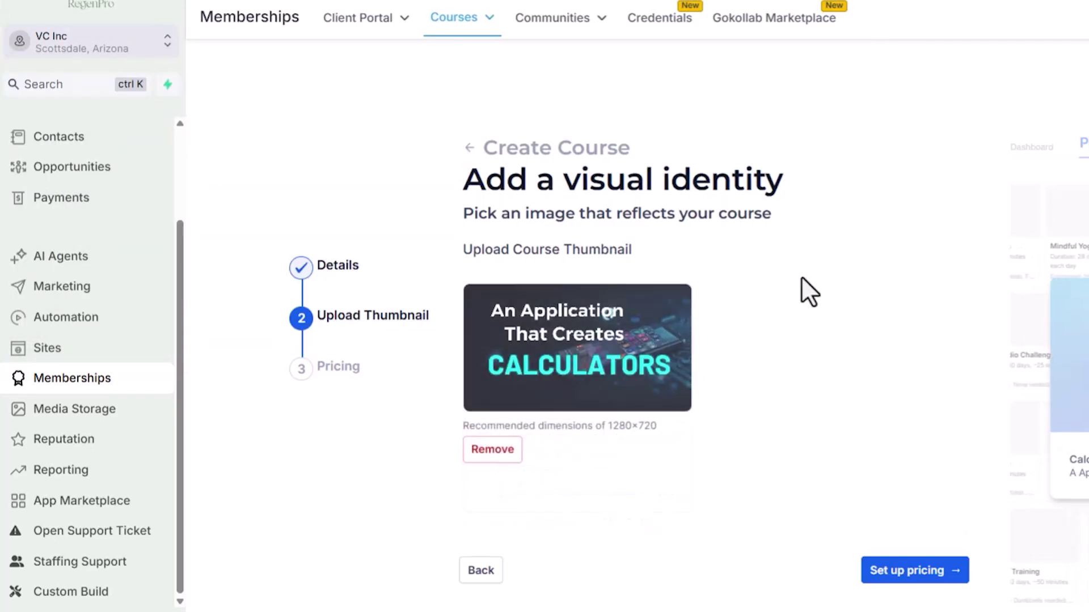
left_click(899, 573)
left_click(914, 572)
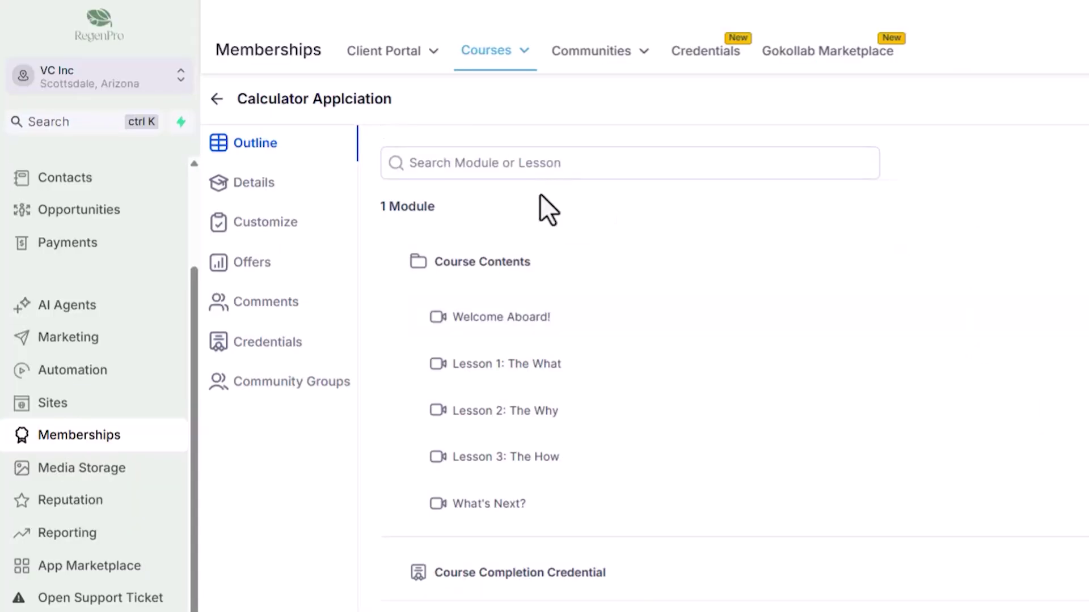
Look through the new course's Details and Customize sections, ending on its Offers section
left_click(258, 187)
left_click(270, 224)
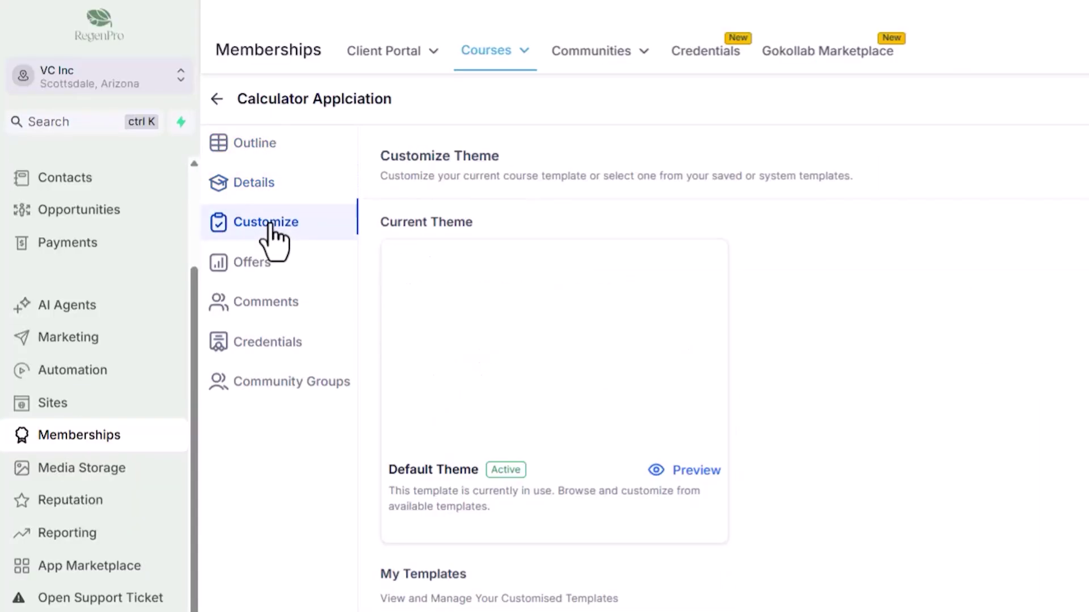
left_click(251, 268)
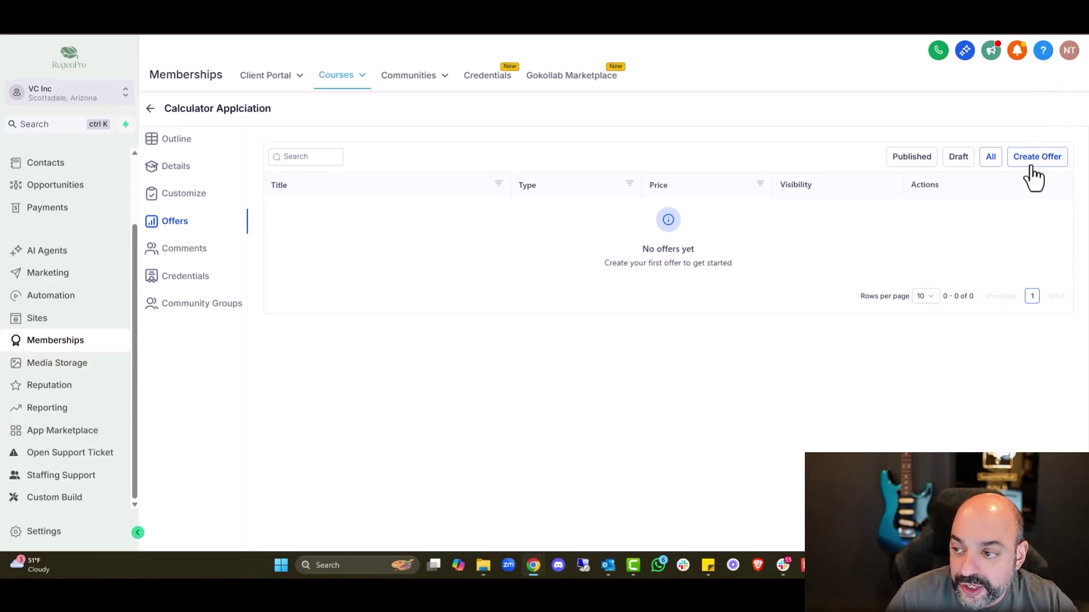
Create a free offer titled "The Calculator Application" for the Calculator Applciation course, correcting the spelling of its title
left_click(1033, 159)
type("The Calculator Applcition")
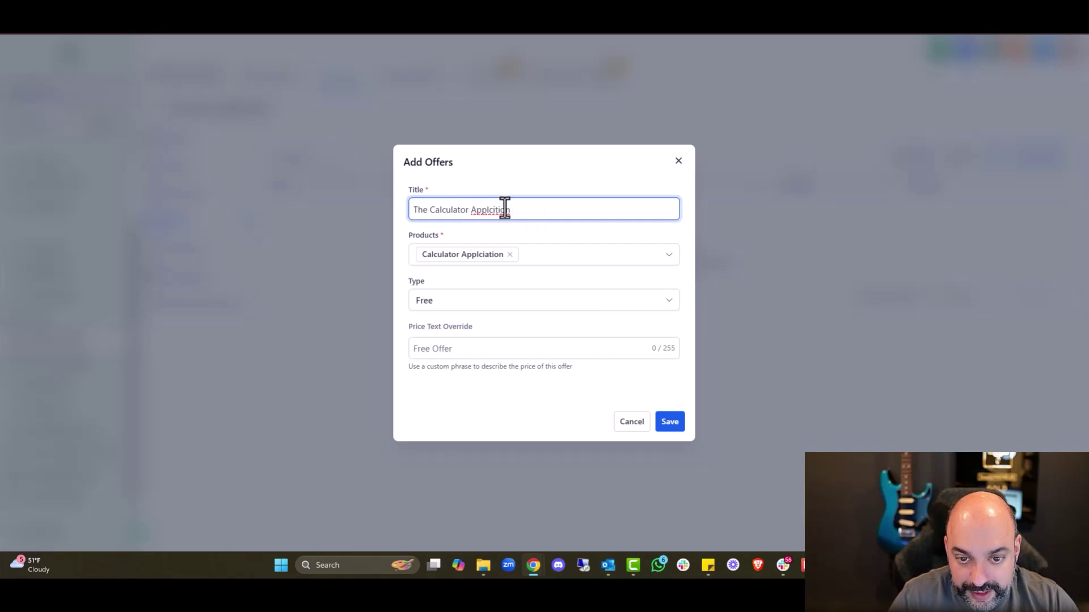
right_click(499, 209)
left_click(610, 219)
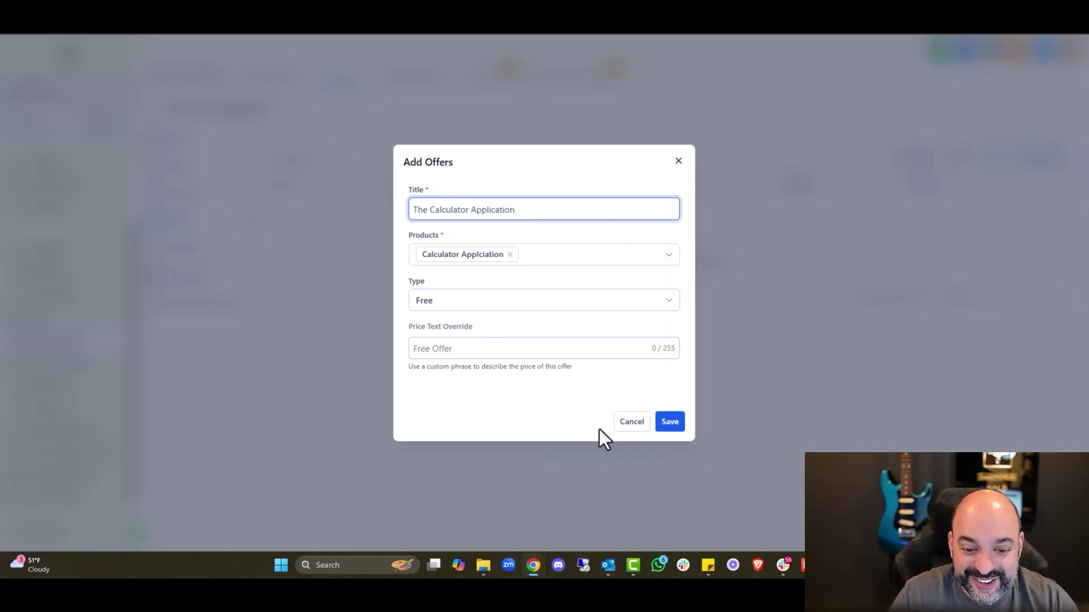
left_click(670, 426)
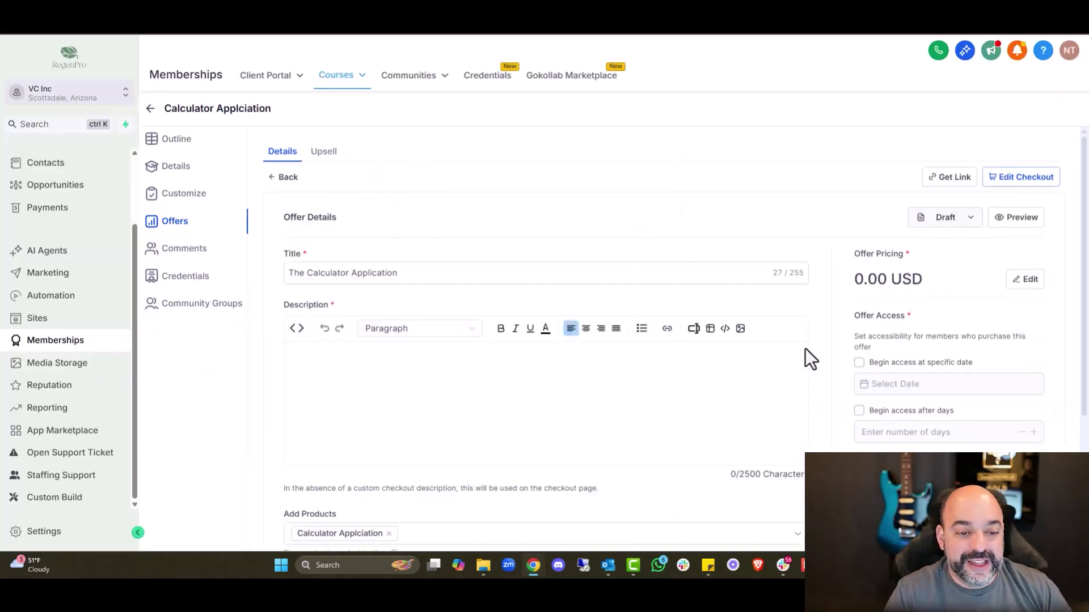
Upload an image file as the offer's thumbnail
scroll(823, 275, "down", 3)
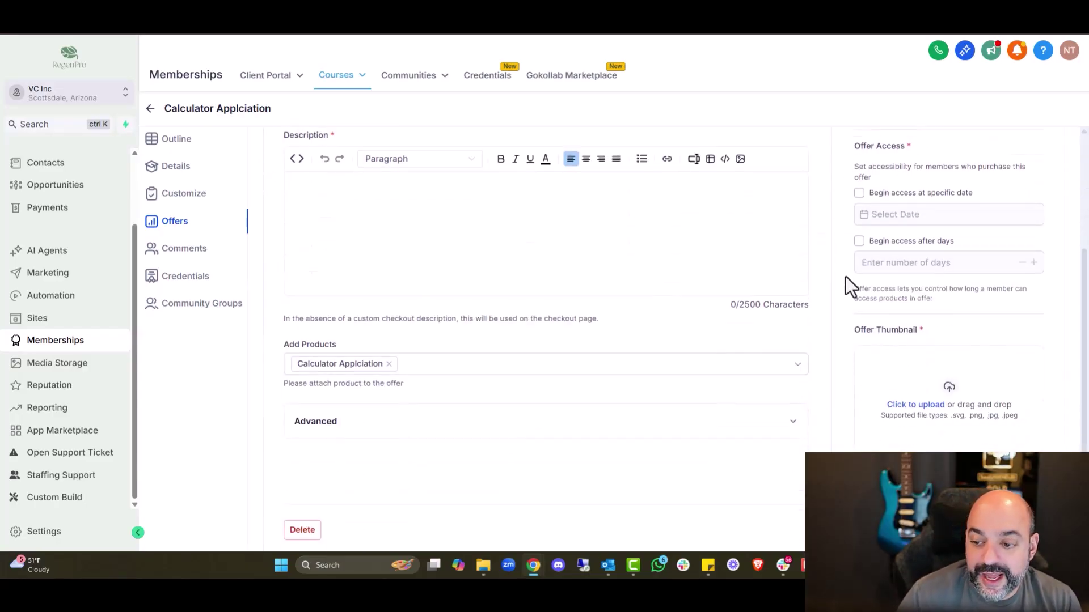
left_click(931, 391)
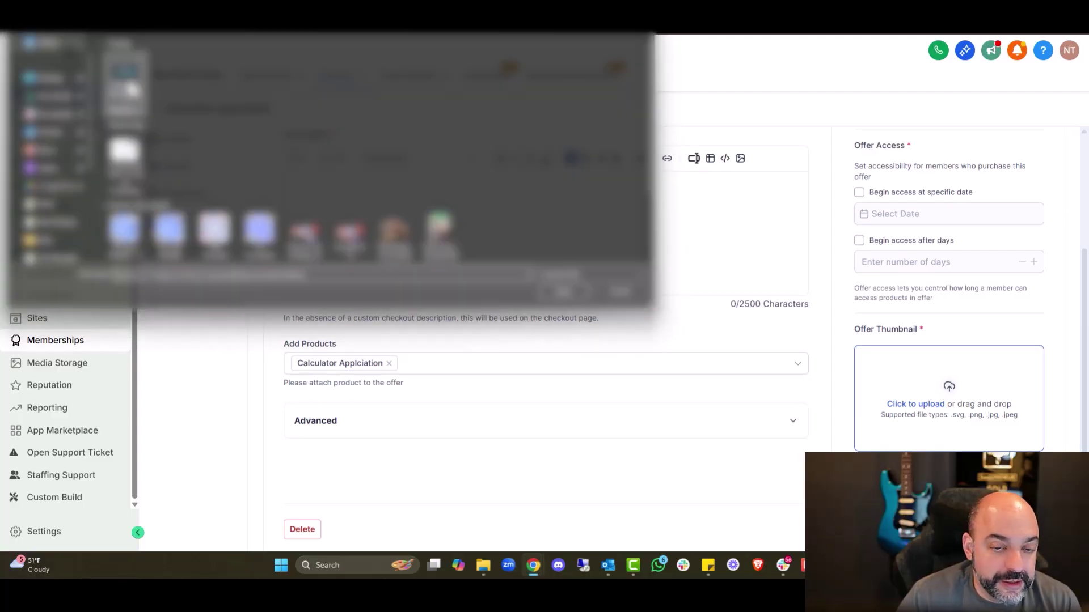
double_click(122, 219)
Fill in the offer's description with "The Calculator Application"
scroll(445, 316, "up", 3)
left_click_drag(363, 271, 182, 270)
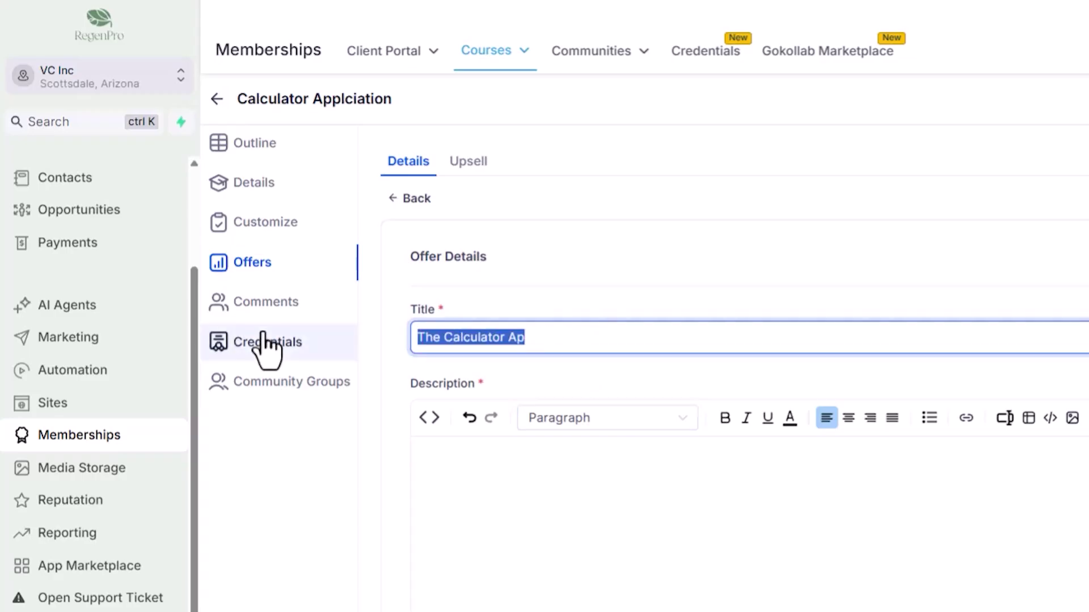
left_click(560, 475)
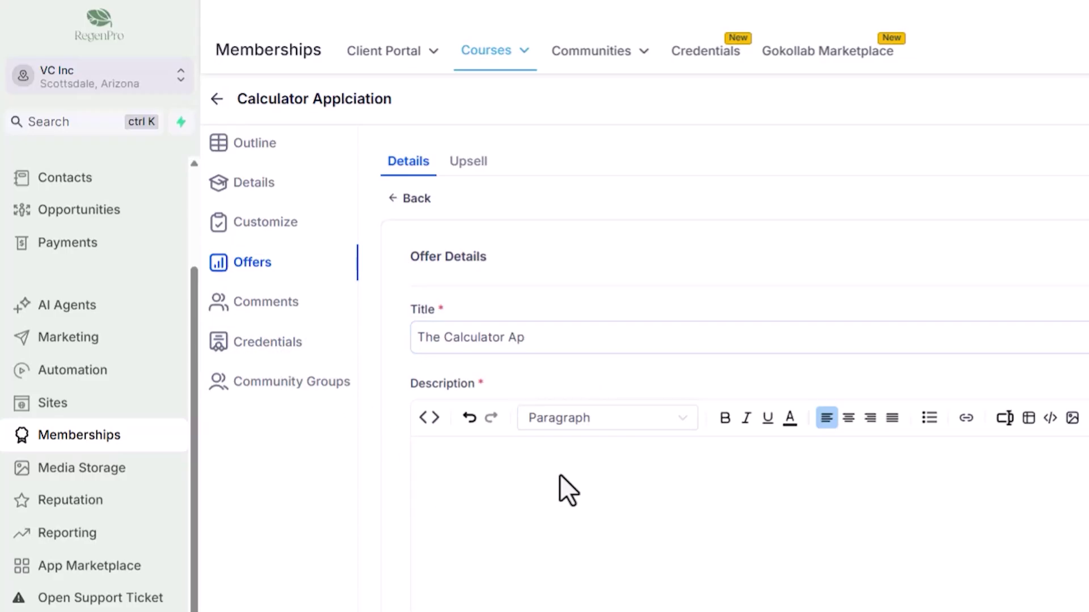
scroll(999, 455, "down", 5)
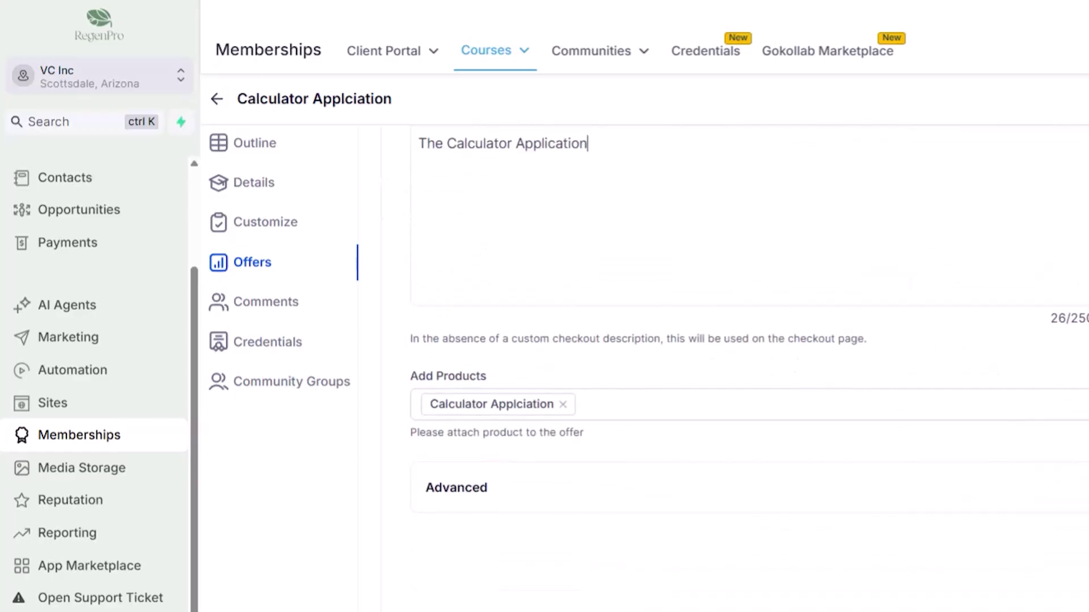
Publish the offer to make it visible to members
scroll(999, 454, "up", 5)
left_click(968, 227)
left_click(948, 263)
scroll(951, 307, "down", 4)
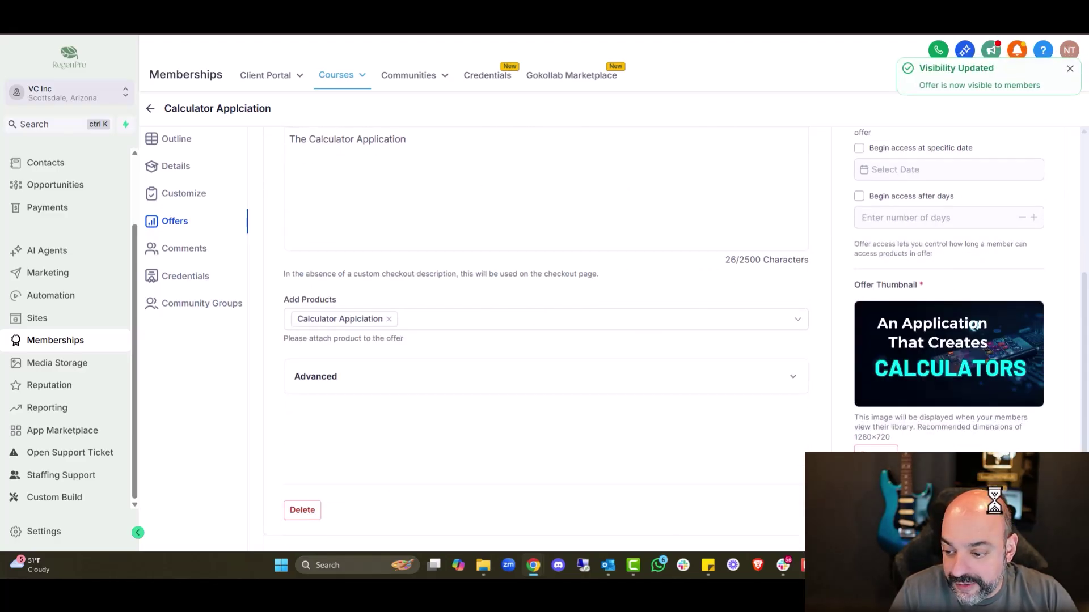
Look through the course's Comments, Details and Customize sections, ending on its Outline section
left_click(197, 253)
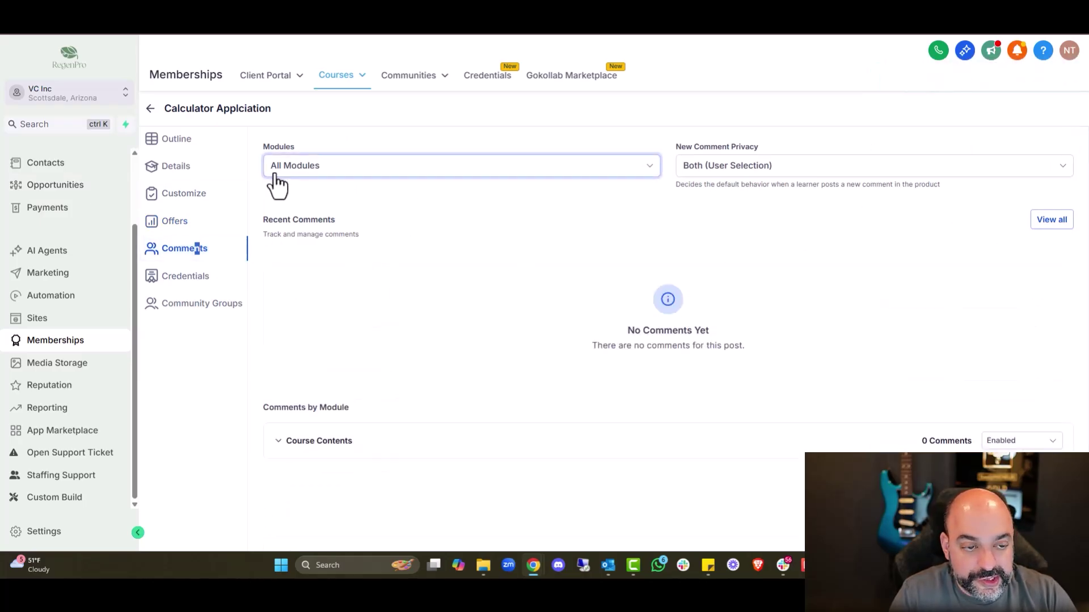
left_click(175, 164)
left_click(173, 142)
left_click(173, 195)
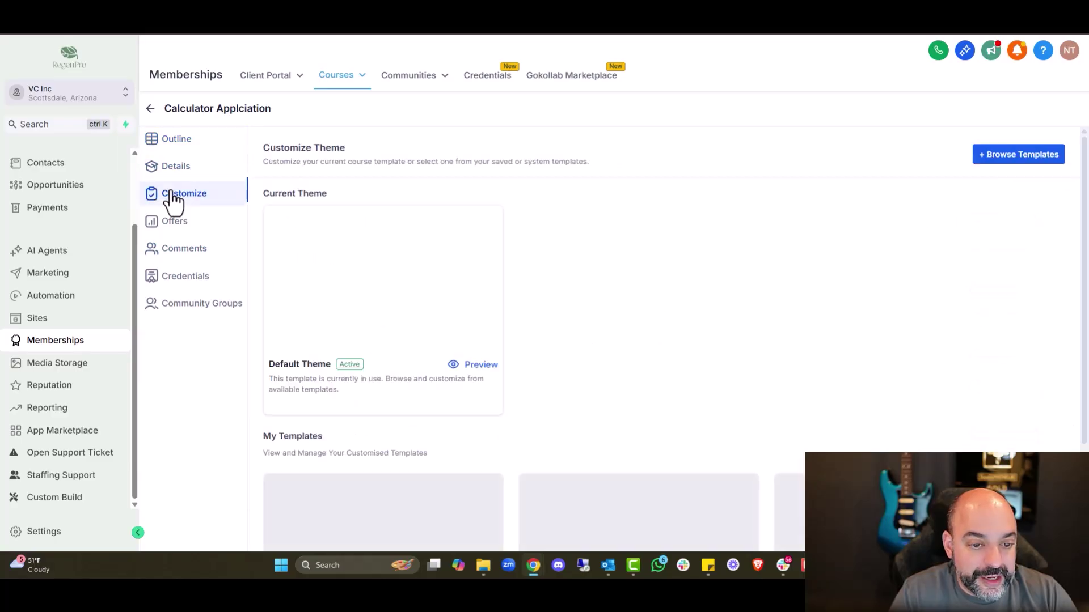
left_click(175, 140)
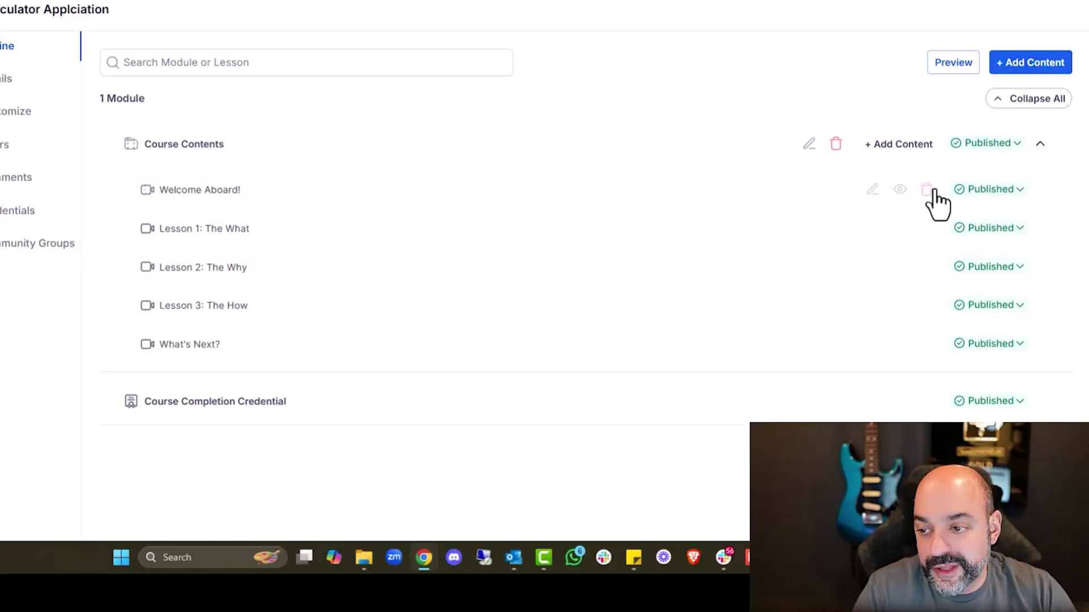
Delete the lessons Welcome Aboard!, Lesson 2: The Why, Lesson 3: The How and What's Next? from the Course Contents module
left_click(924, 191)
left_click(567, 268)
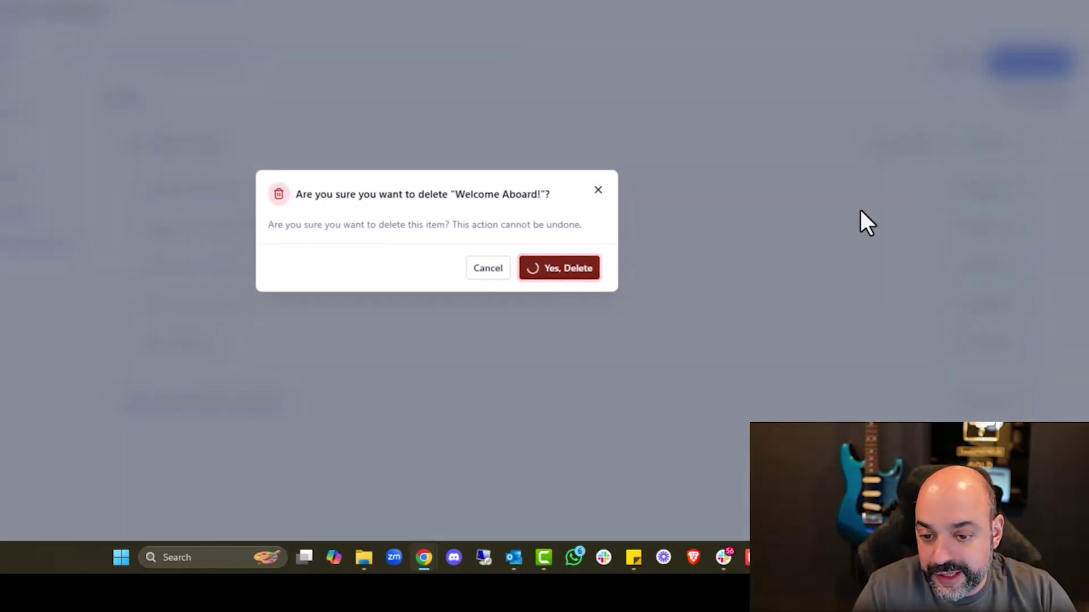
left_click(924, 228)
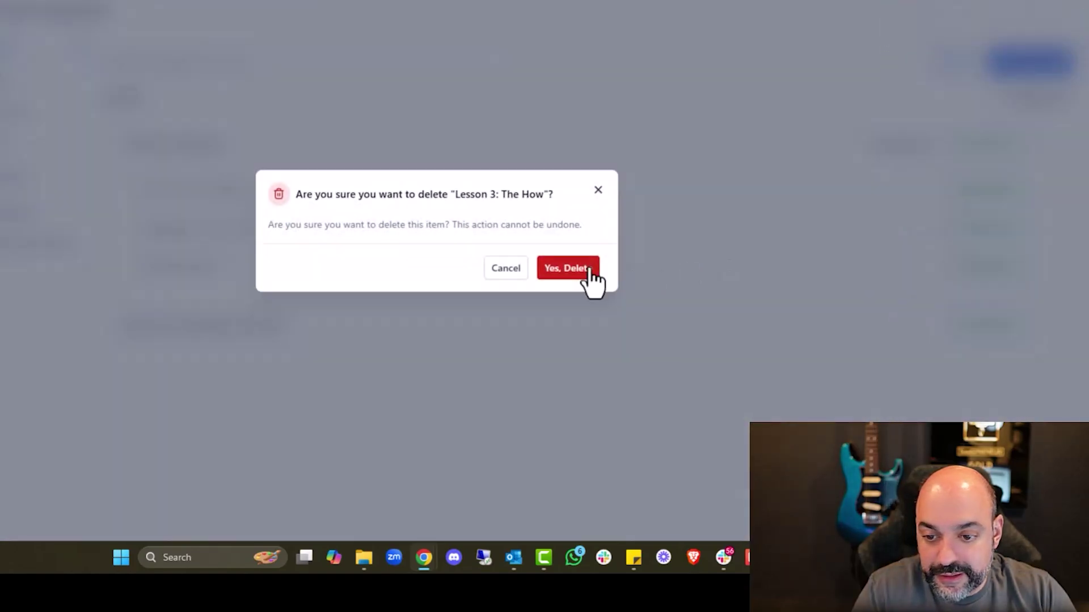
left_click(586, 267)
left_click(953, 292)
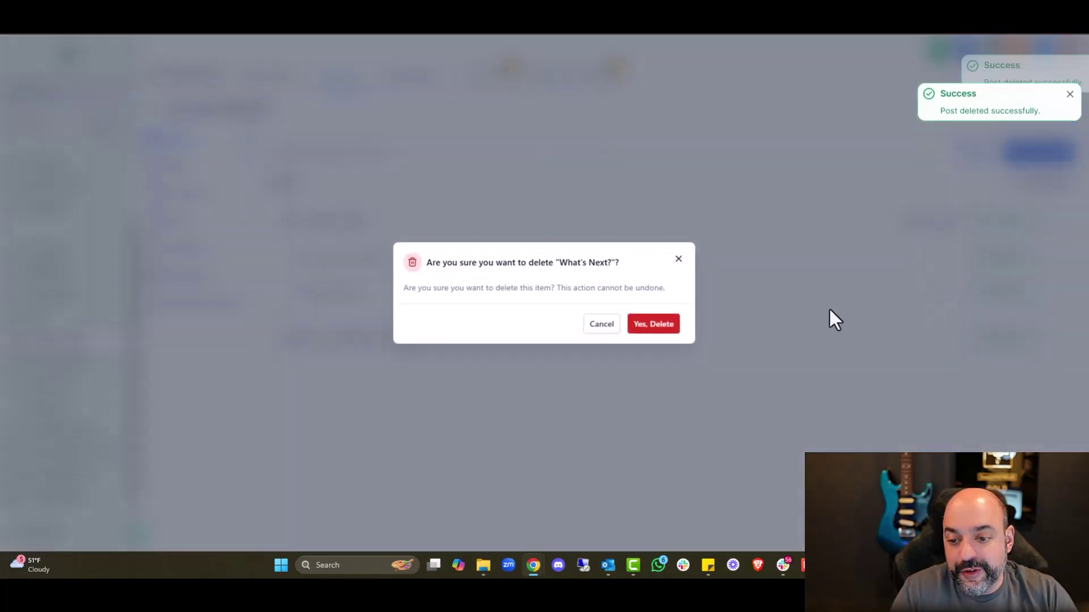
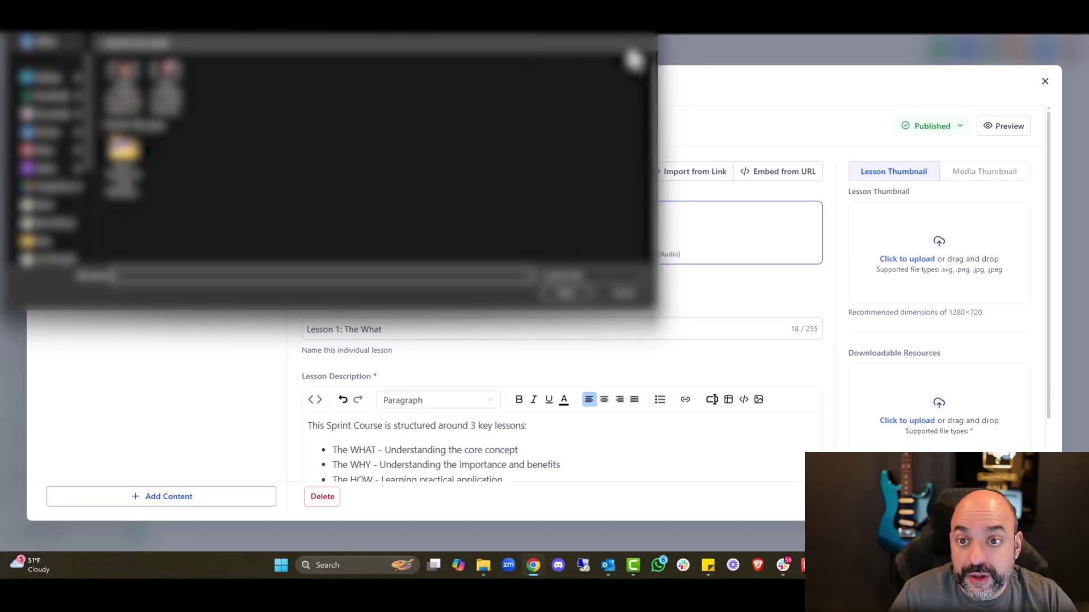
Clear the description of Lesson 1: The What and rename the lesson "Grab The Calculator App Here"
left_click(624, 294)
left_click(441, 334)
scroll(450, 345, "down", 1)
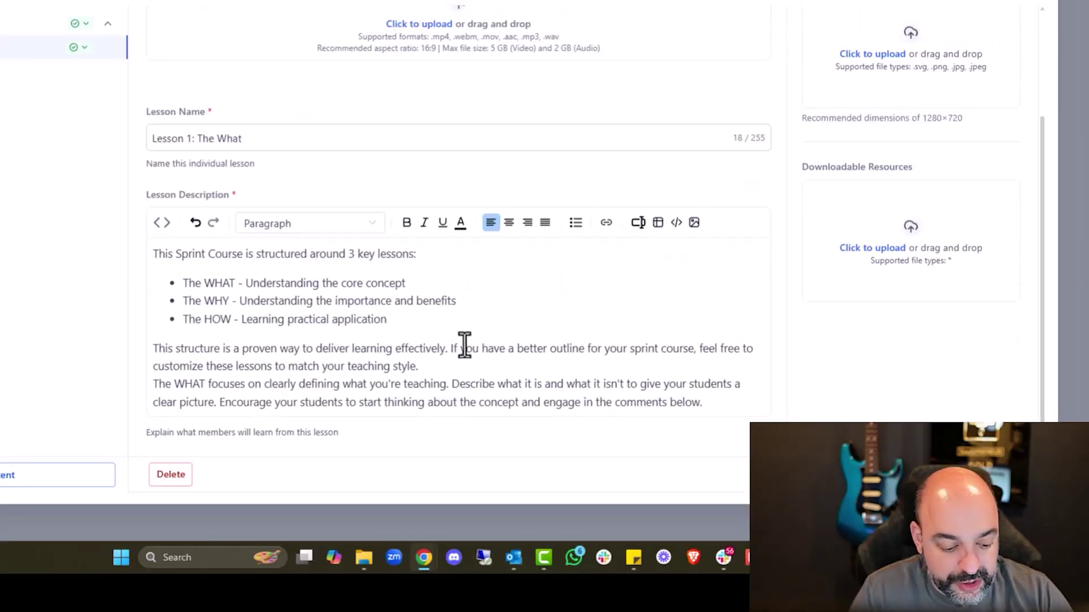
key("ctrl+a")
key("BackSpace")
left_click_drag(242, 167, 134, 177)
type("G")
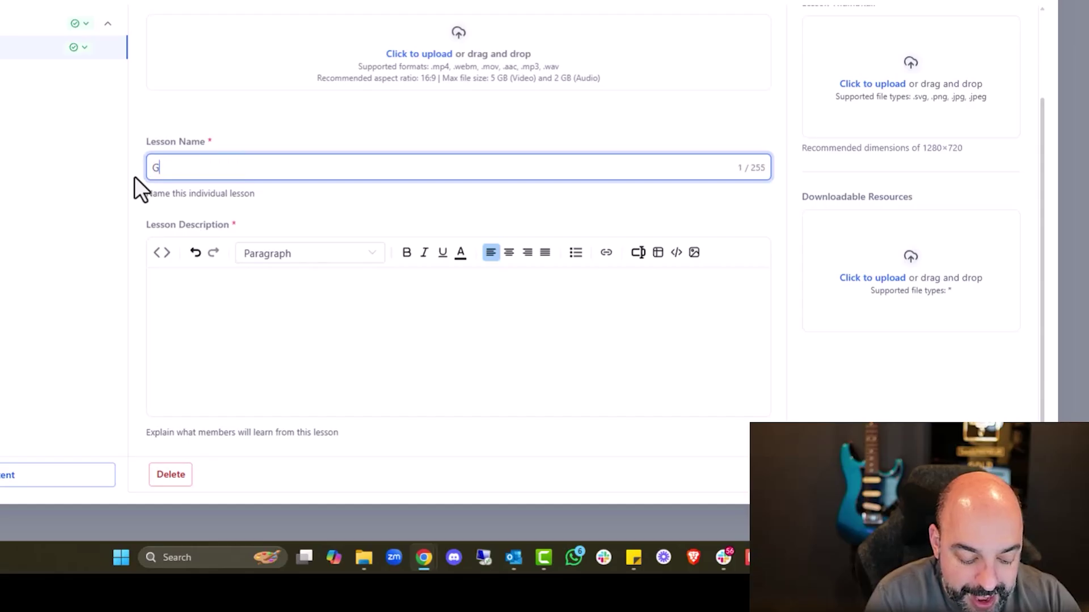
type("rab The Calculator App H")
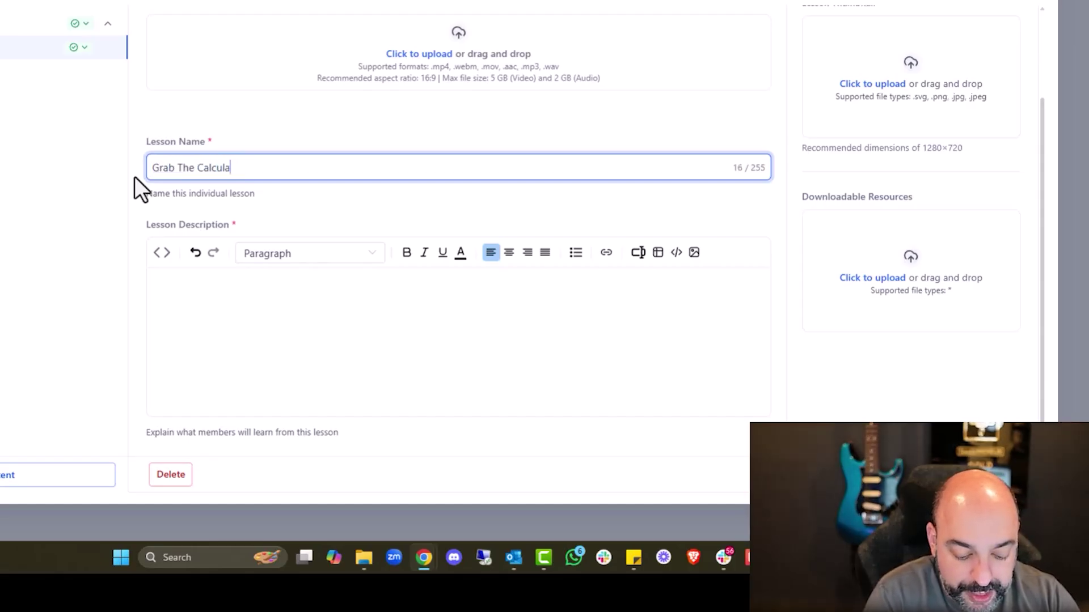
type("ere")
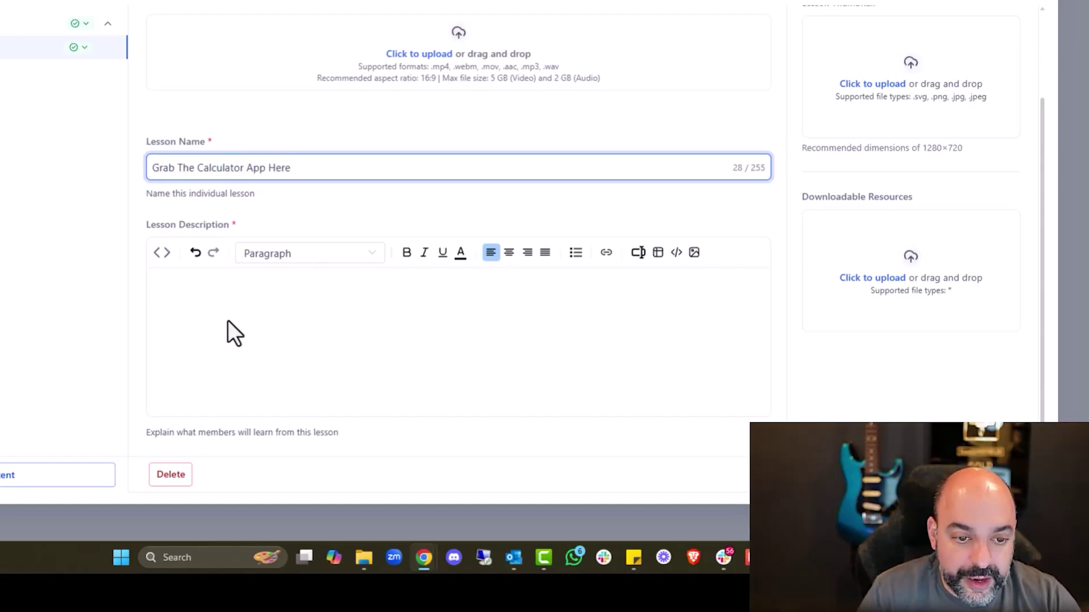
Enter "Description - Calculator App" as the lesson description, correcting the spelling of its first word
left_click(242, 278)
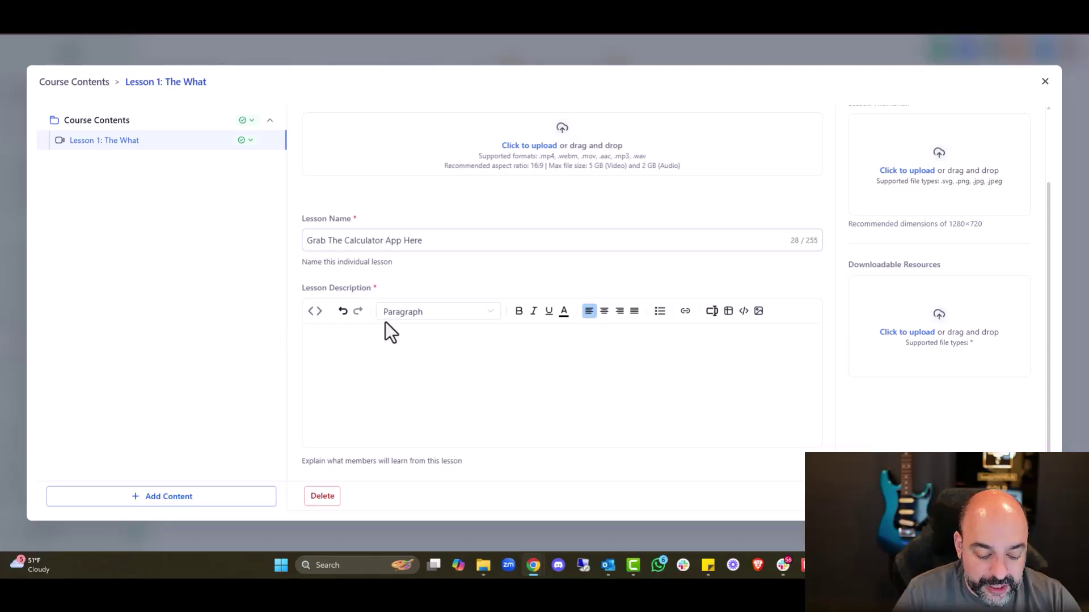
type("Decsiption")
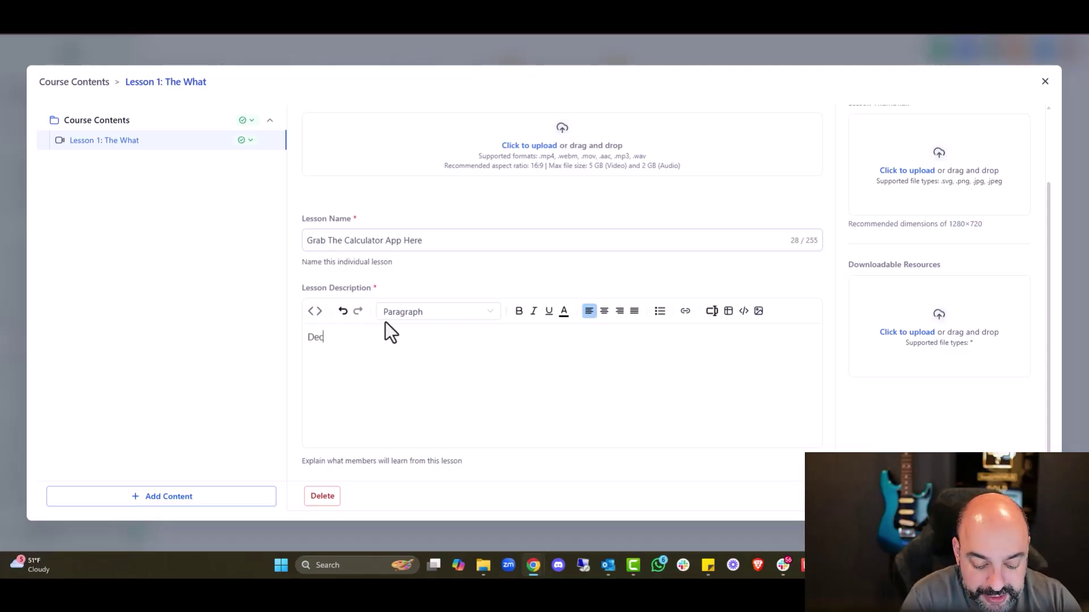
right_click(315, 337)
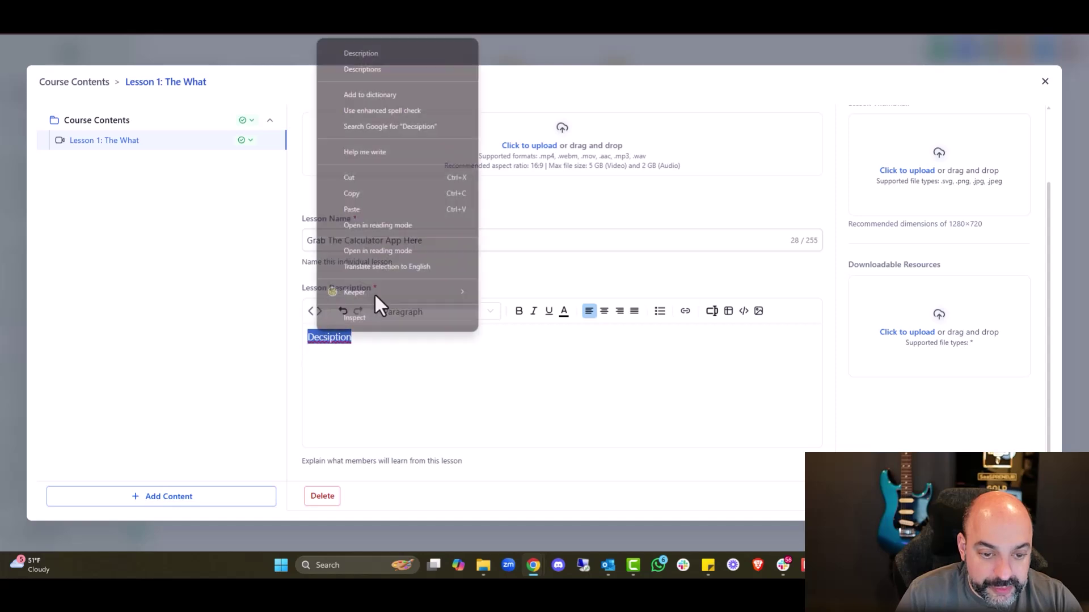
left_click(363, 53)
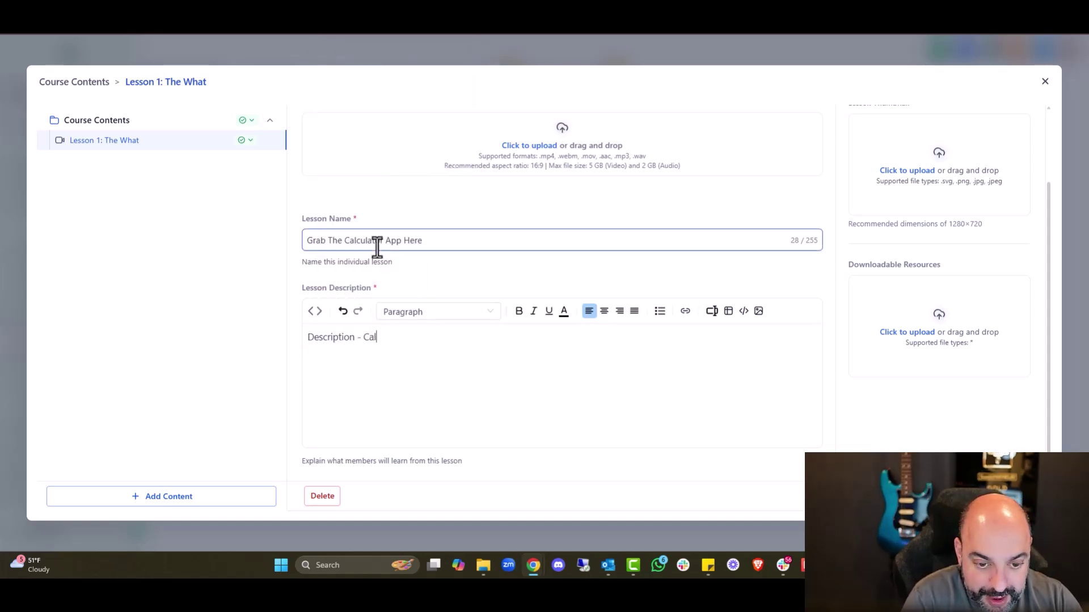
Upload the calculators image as the lesson's thumbnail, leaving its downloadable resources empty
left_click(922, 321)
left_click(621, 289)
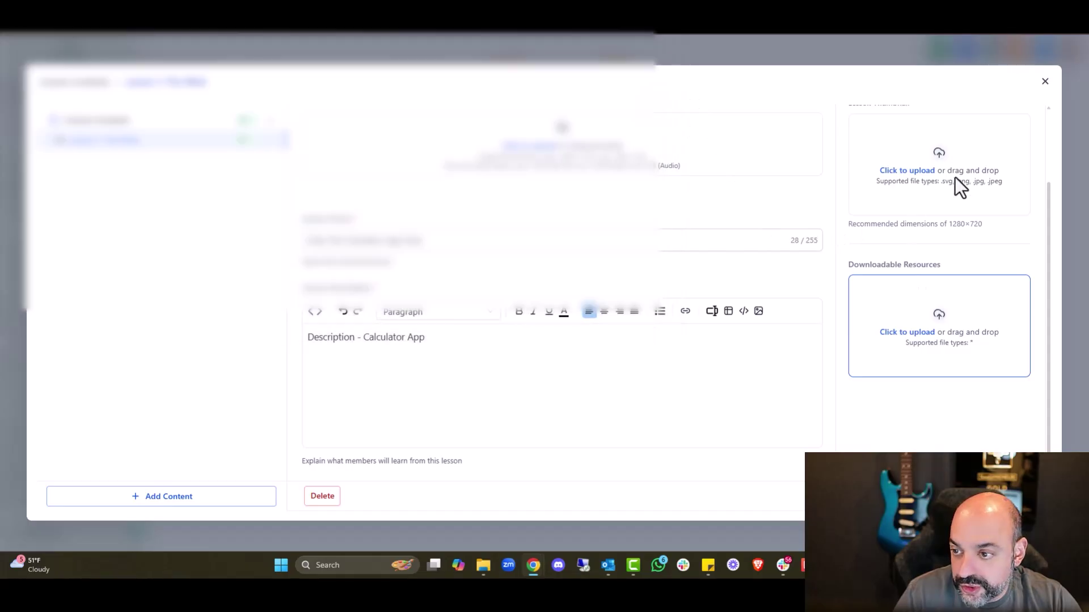
scroll(955, 177, "up", 2)
left_click(953, 279)
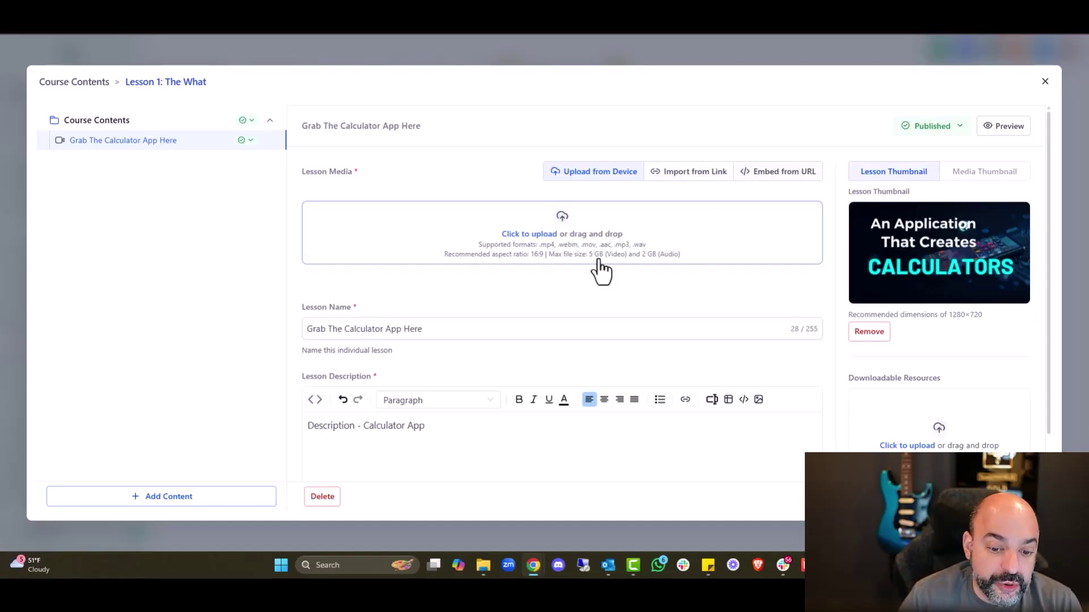
scroll(441, 311, "down", 2)
scroll(401, 394, "up", 2)
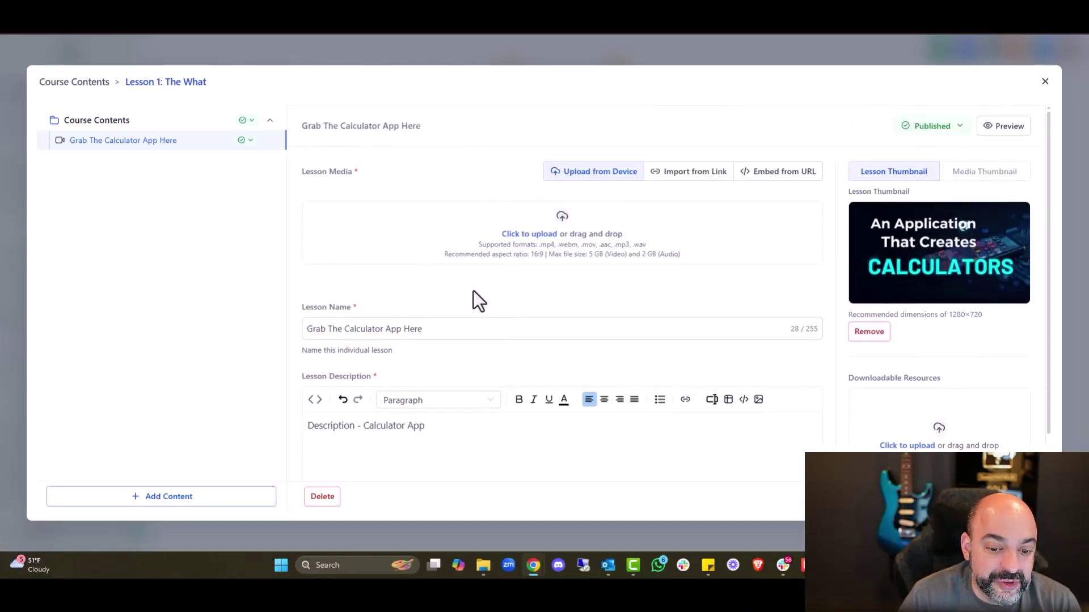
scroll(515, 315, "down", 2)
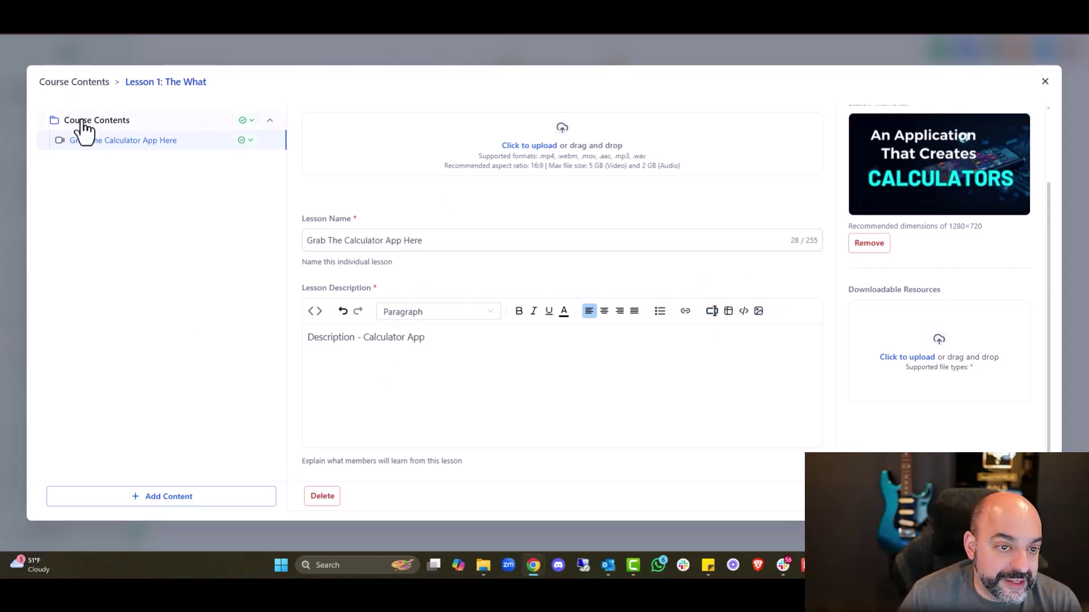
scroll(843, 262, "up", 3)
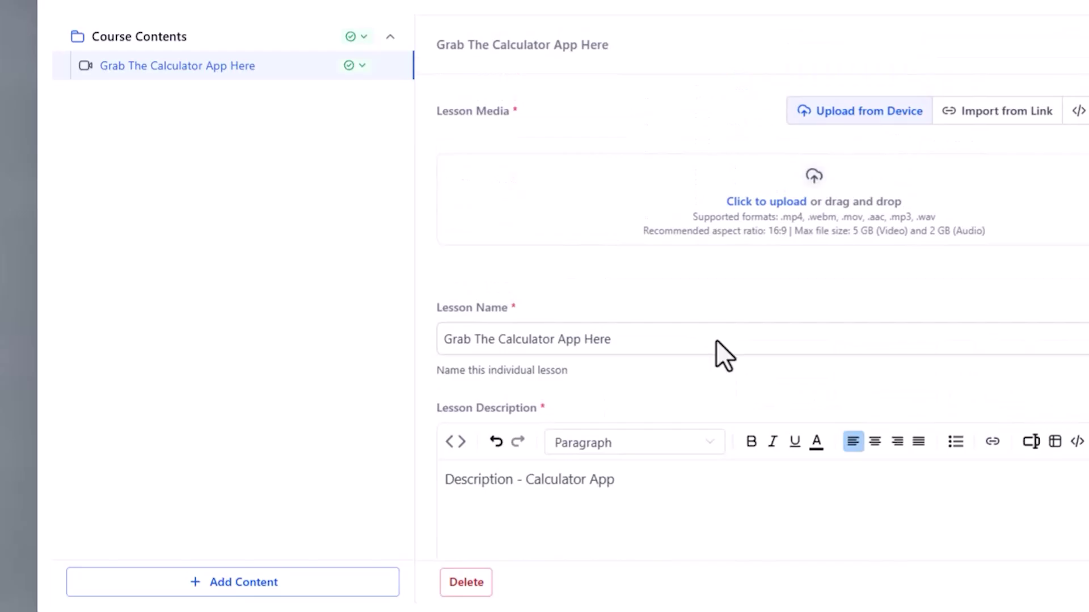
Add a new lesson titled "How to Guide" to the Course Contents module
left_click(321, 593)
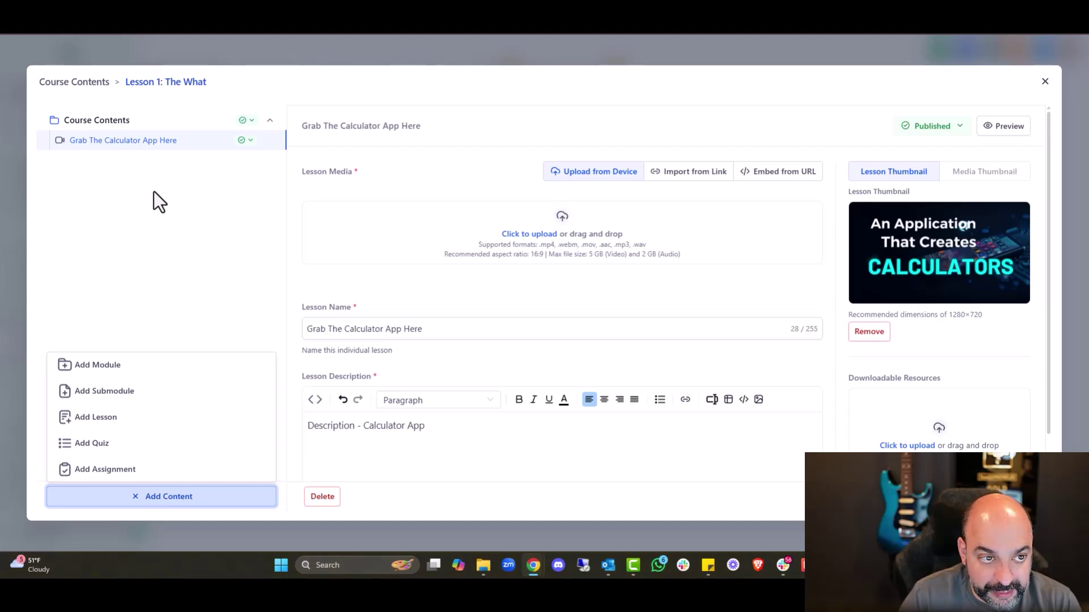
left_click(133, 423)
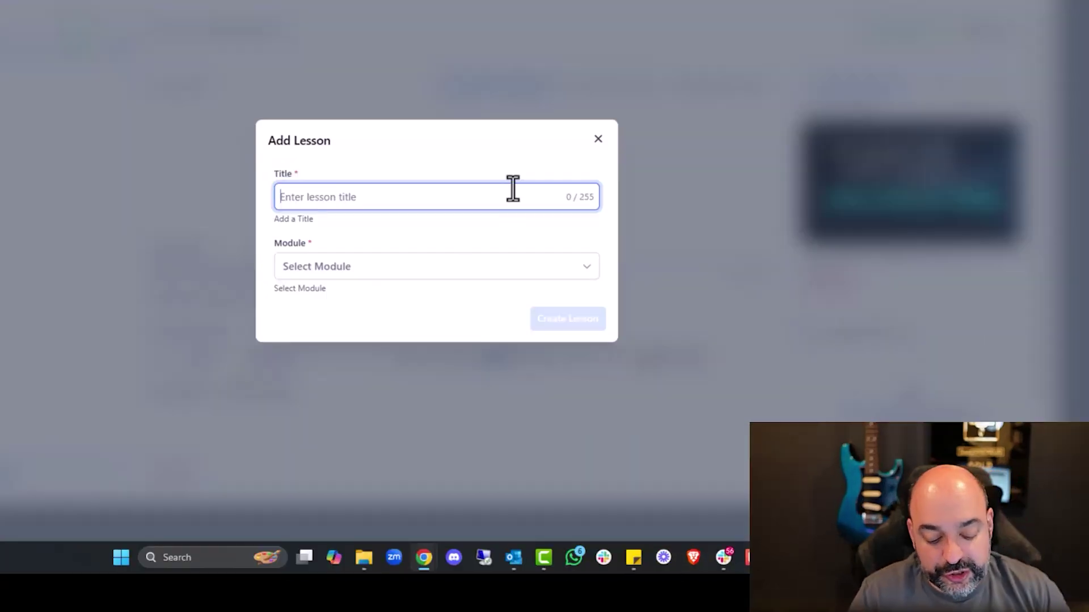
type("How to Guide")
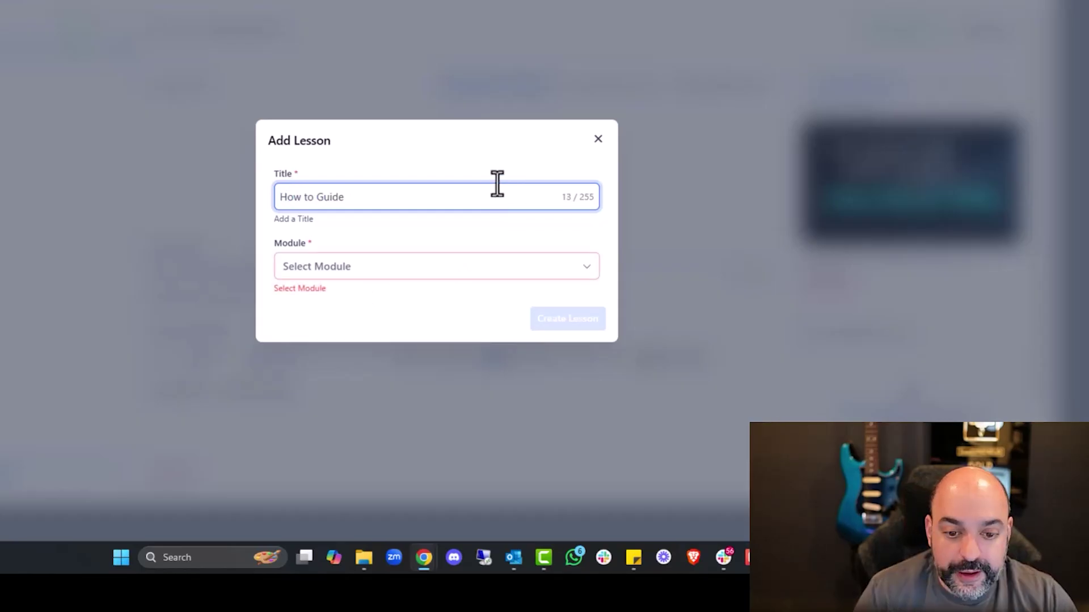
left_click(398, 277)
left_click(356, 294)
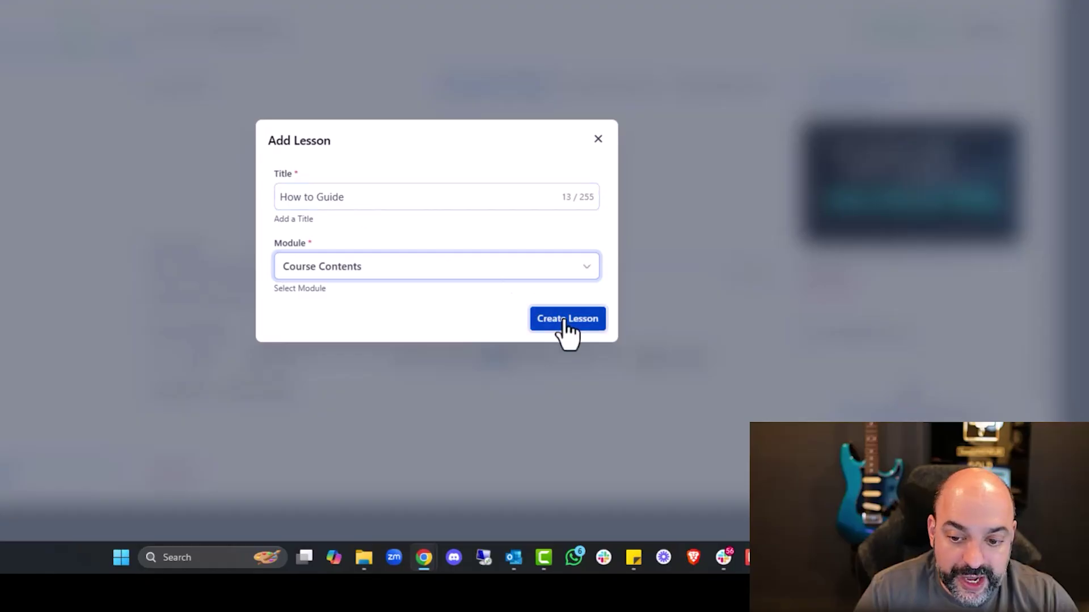
left_click(564, 319)
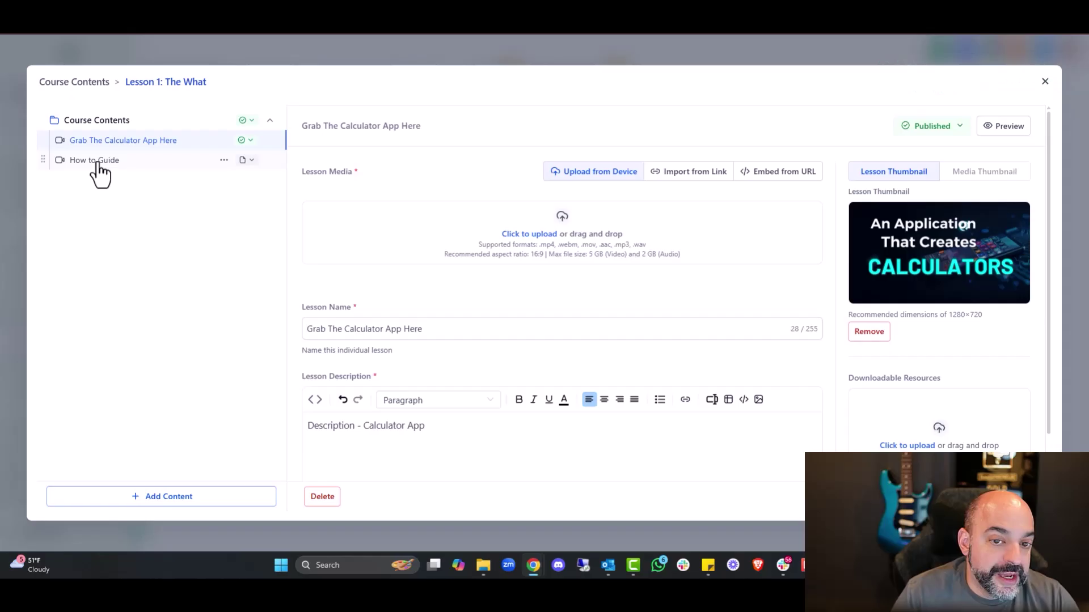
Start uploading the video "(FOR COURSE) Everything I Wish I knew before using Loveable Ai.mp4" as the How to Guide lesson's media
left_click(139, 100)
left_click(600, 245)
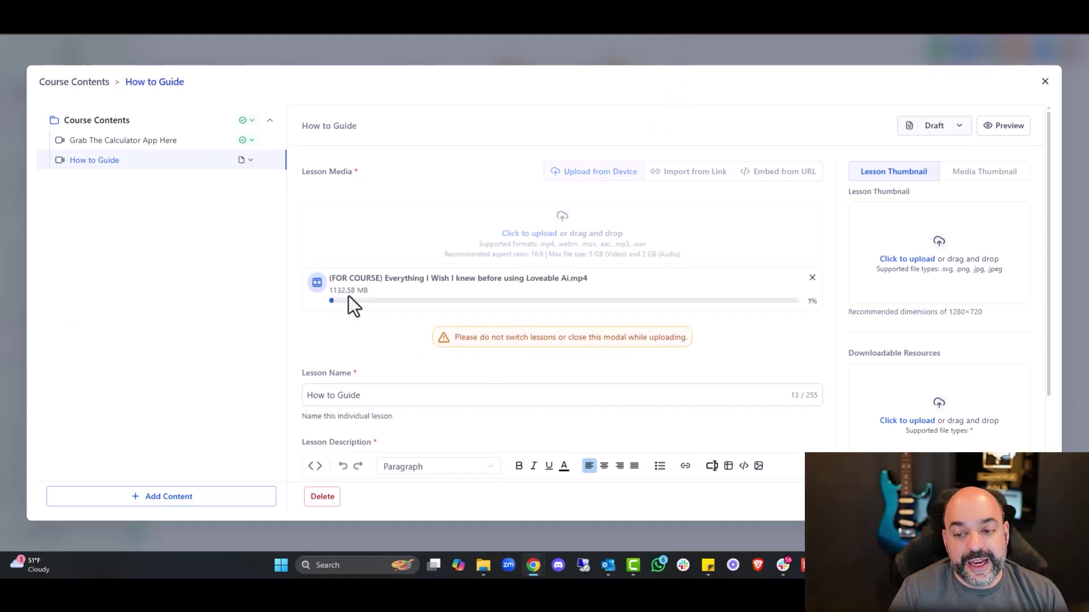
scroll(682, 307, "down", 3)
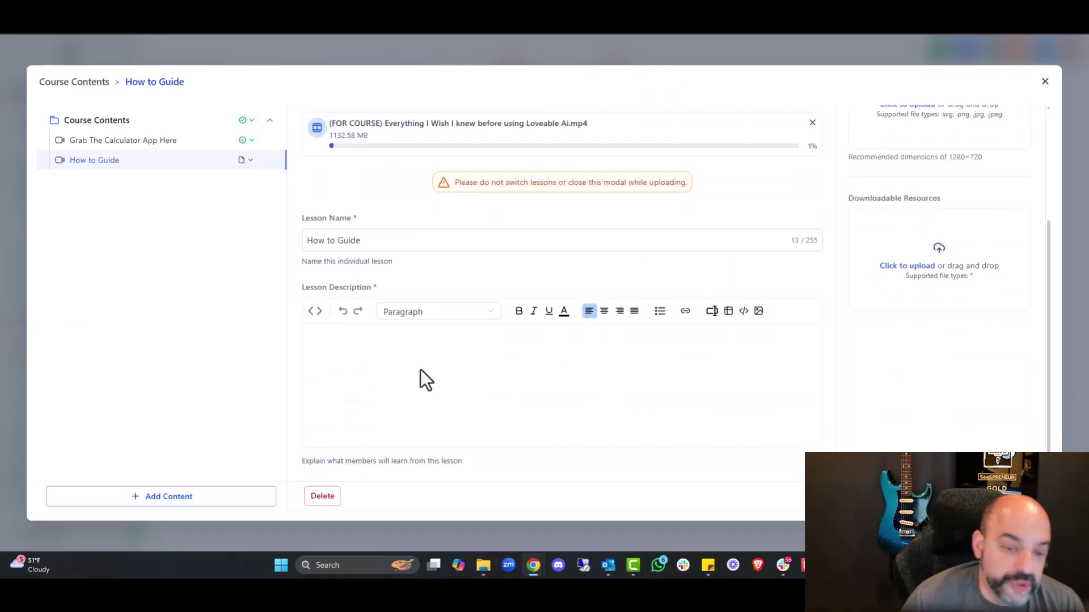
scroll(766, 381, "up", 3)
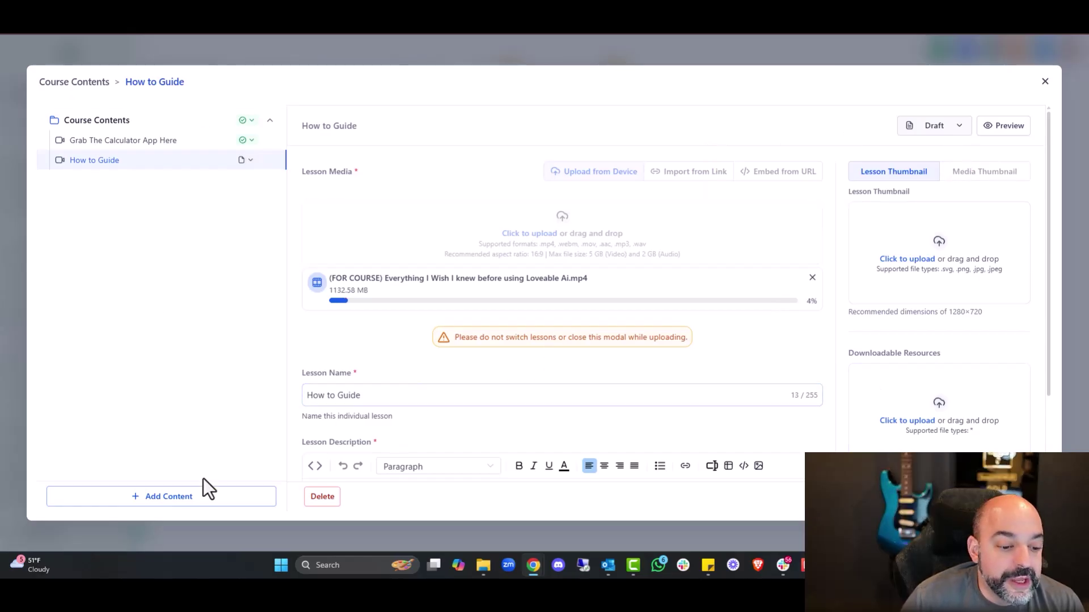
Add a new module named "Folder 2" to the course
left_click(204, 498)
left_click(102, 367)
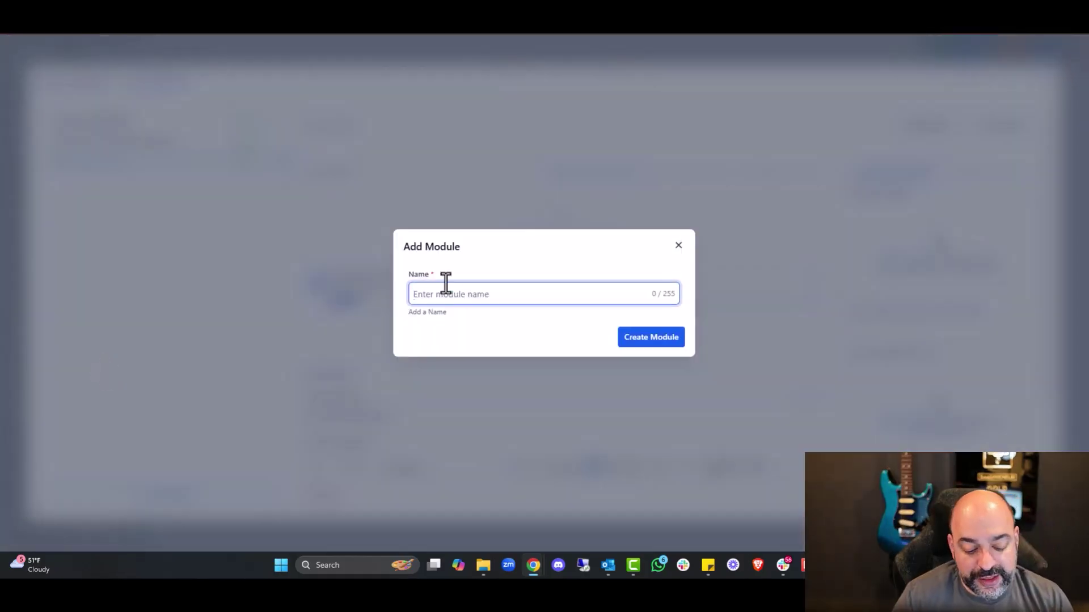
type("Folder 2")
left_click(636, 338)
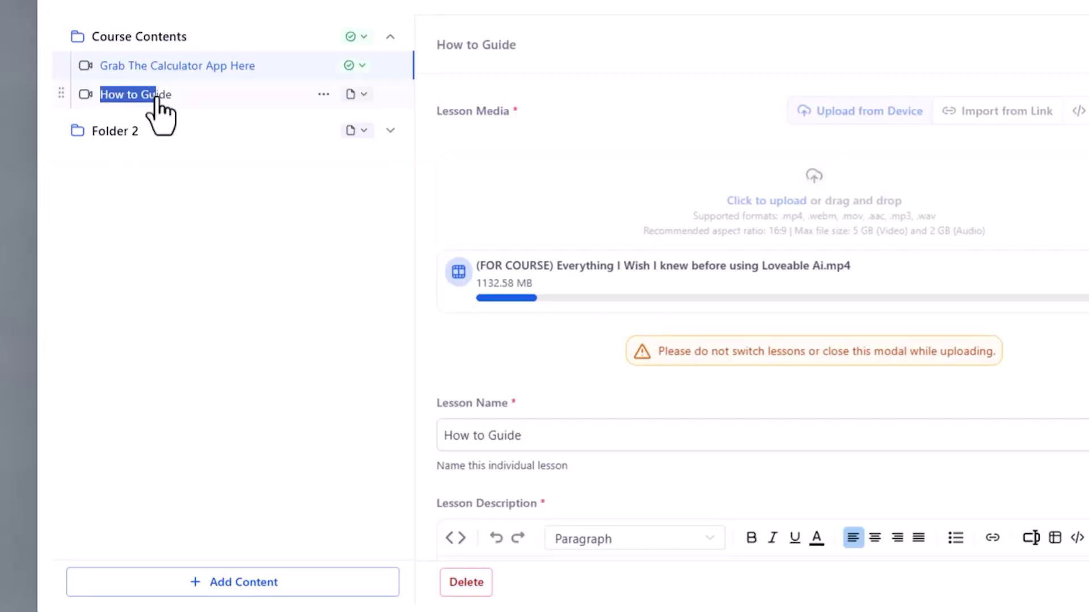
Try reordering the two lessons in Course Contents and moving the How to Guide lesson to Folder 2
left_click_drag(45, 160, 43, 132)
left_click_drag(61, 55, 148, 101)
left_click_drag(67, 88, 73, 148)
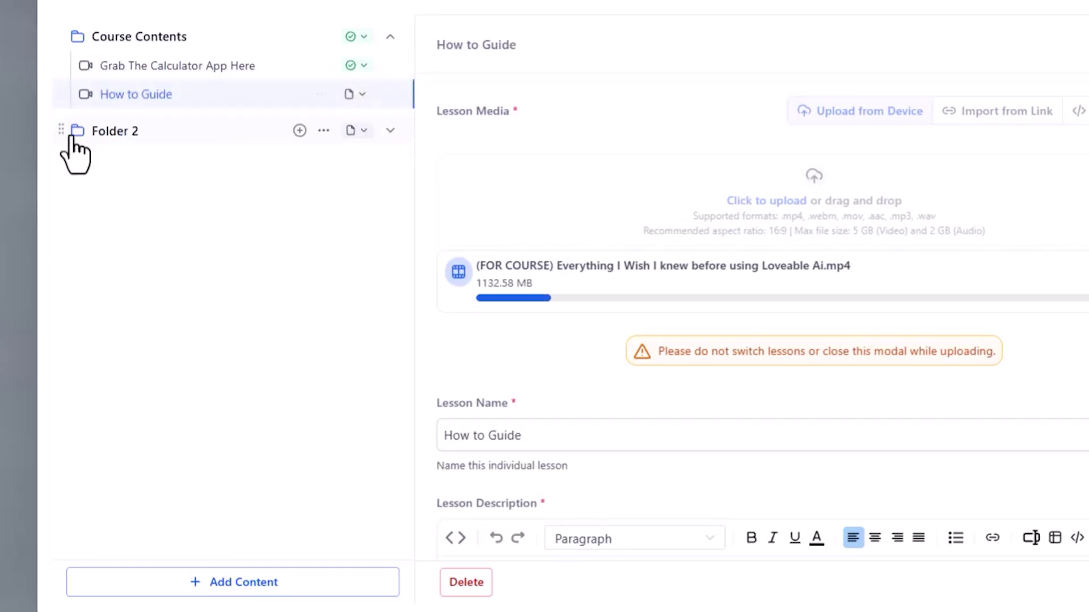
Publish the How to Guide lesson and the Folder 2 module
left_click(350, 94)
left_click(321, 146)
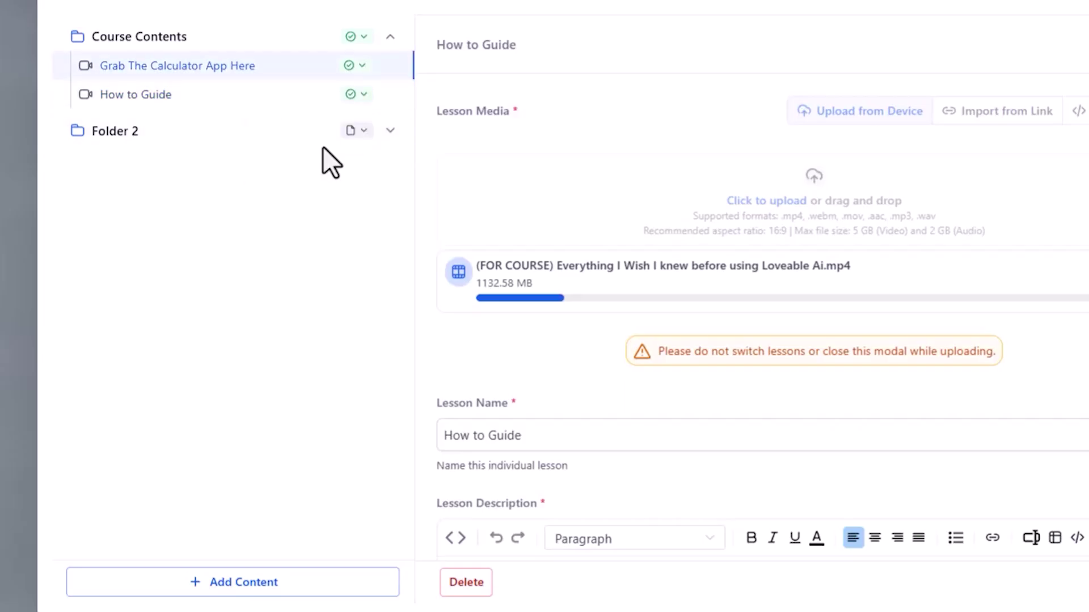
left_click(355, 134)
left_click(269, 181)
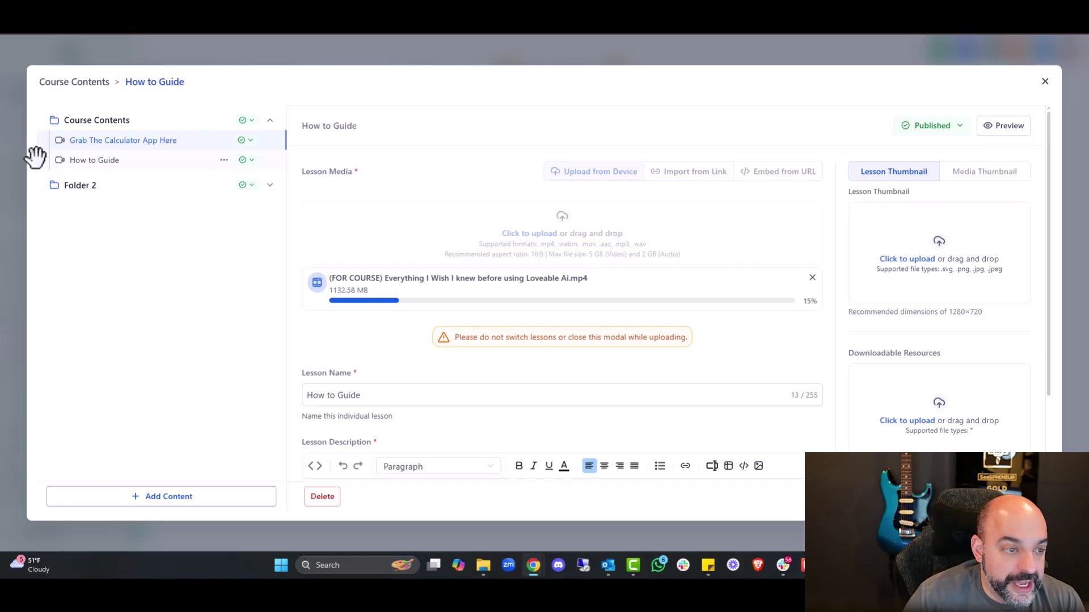
Close the lesson editor and move the How to Guide lesson into Folder 2 in the course outline
left_click_drag(59, 93, 106, 125)
left_click_drag(73, 181, 55, 189)
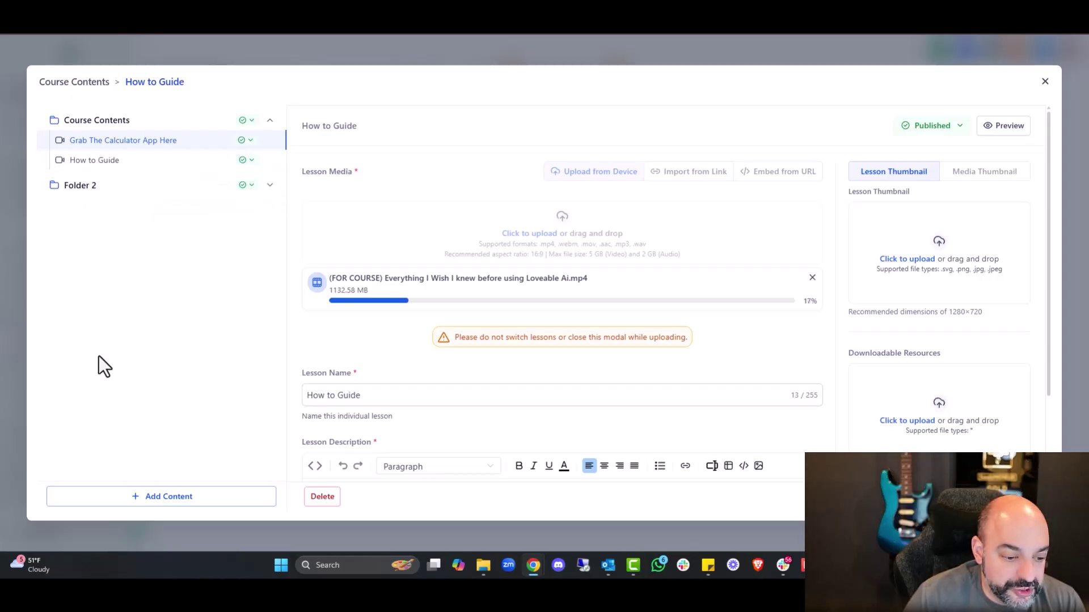
left_click(1043, 83)
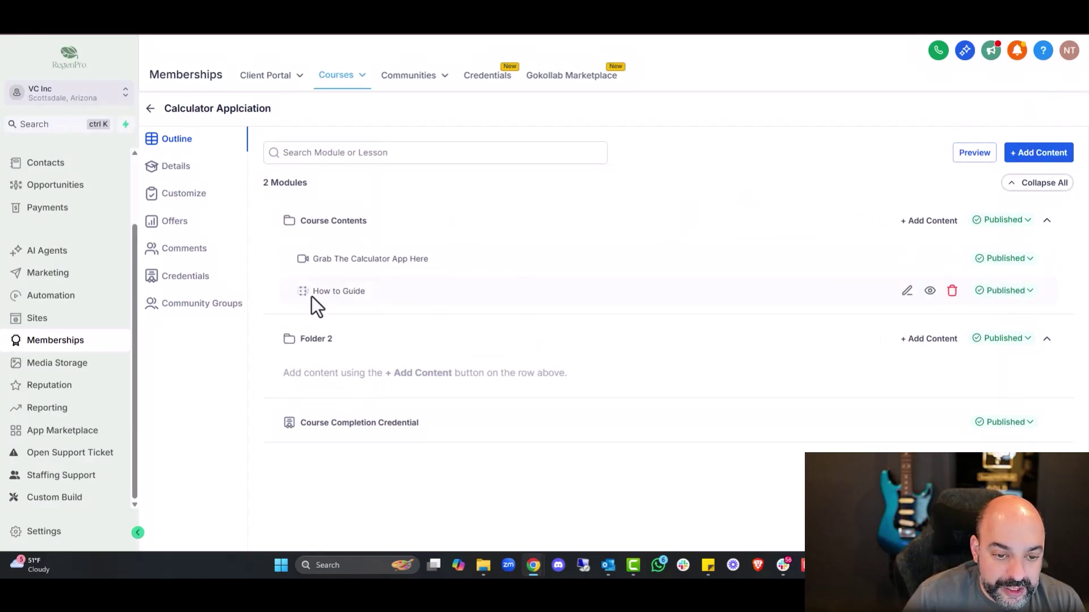
left_click_drag(297, 293, 299, 379)
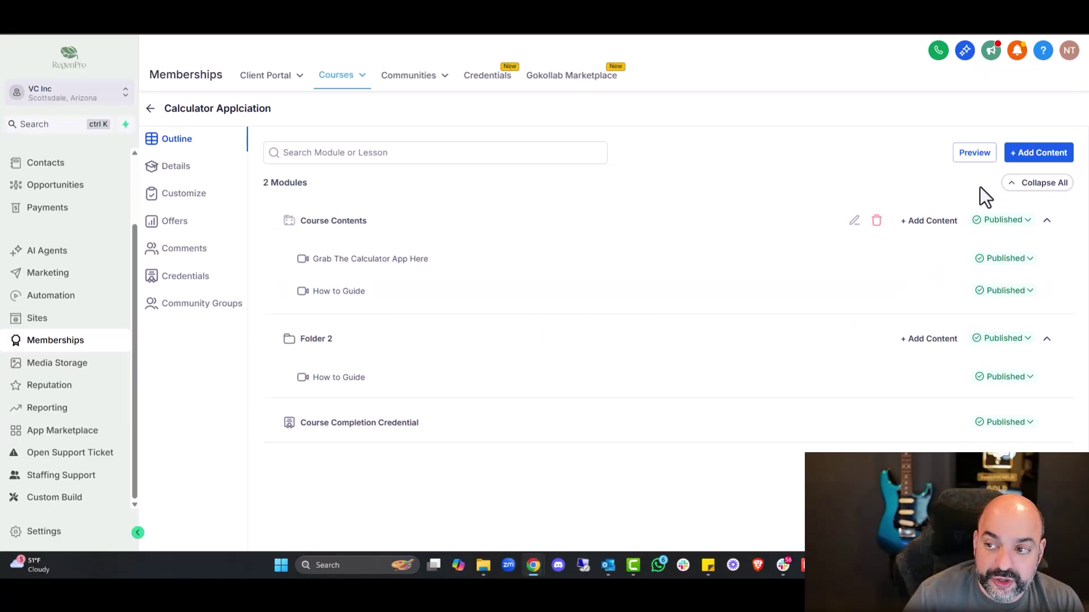
left_click(1022, 159)
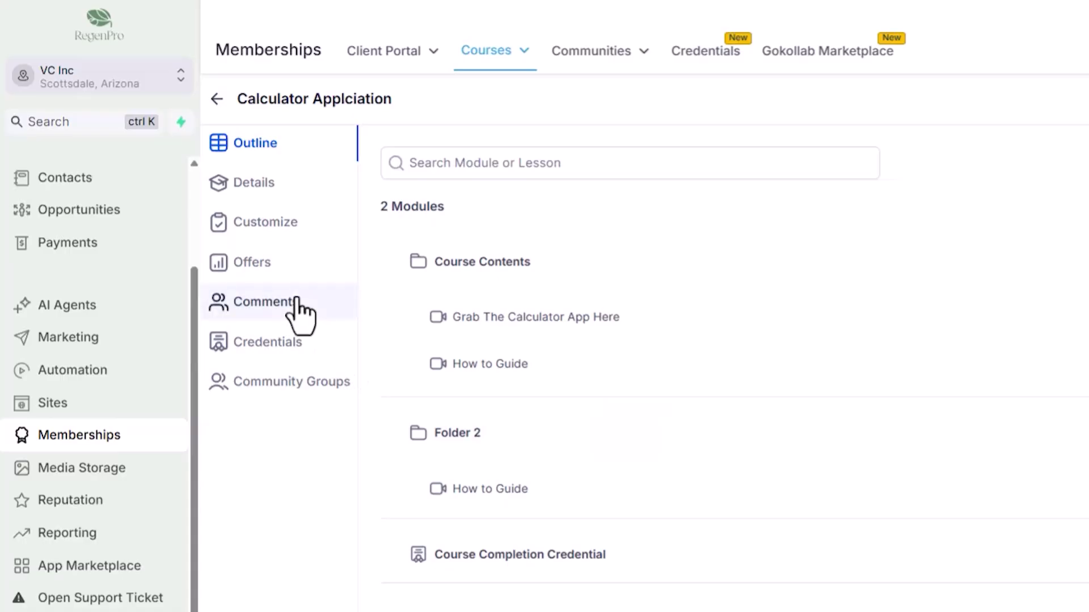
Review the calculator course's offer details and its community groups
left_click(185, 227)
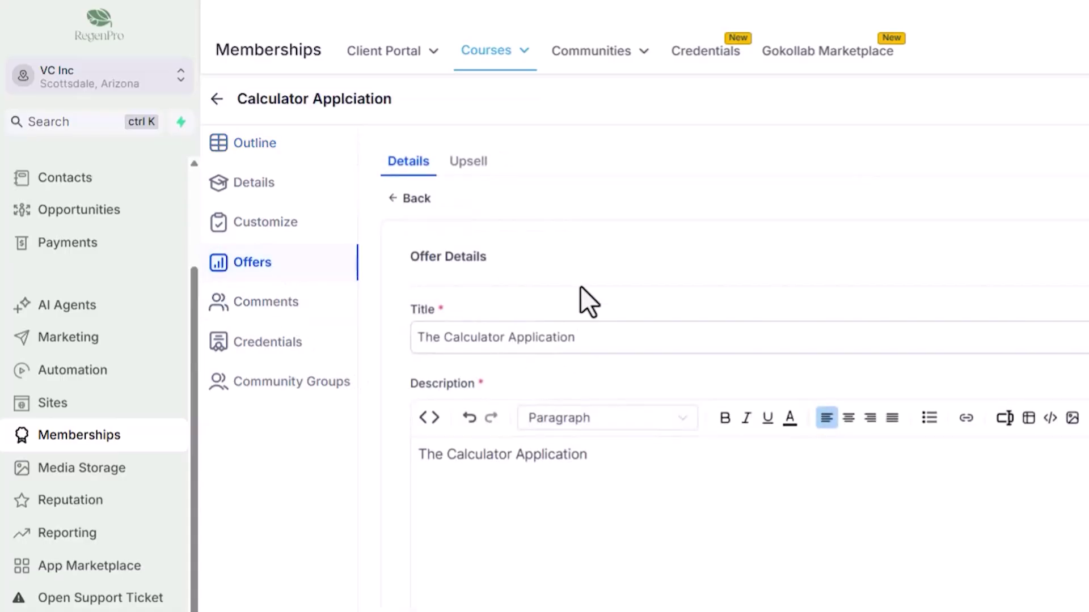
left_click(309, 386)
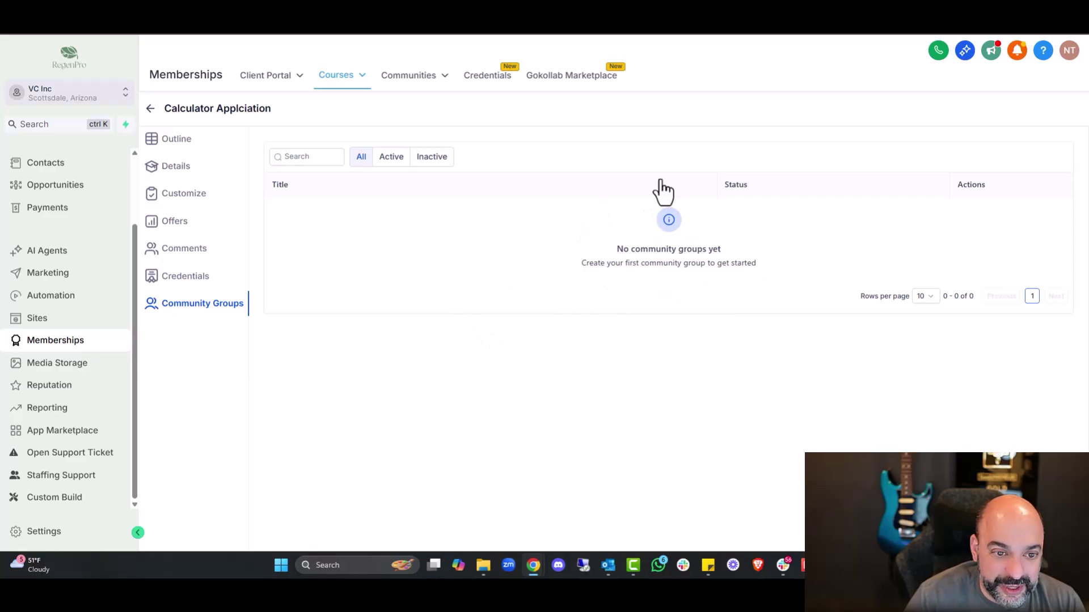
mouse_move(433, 87)
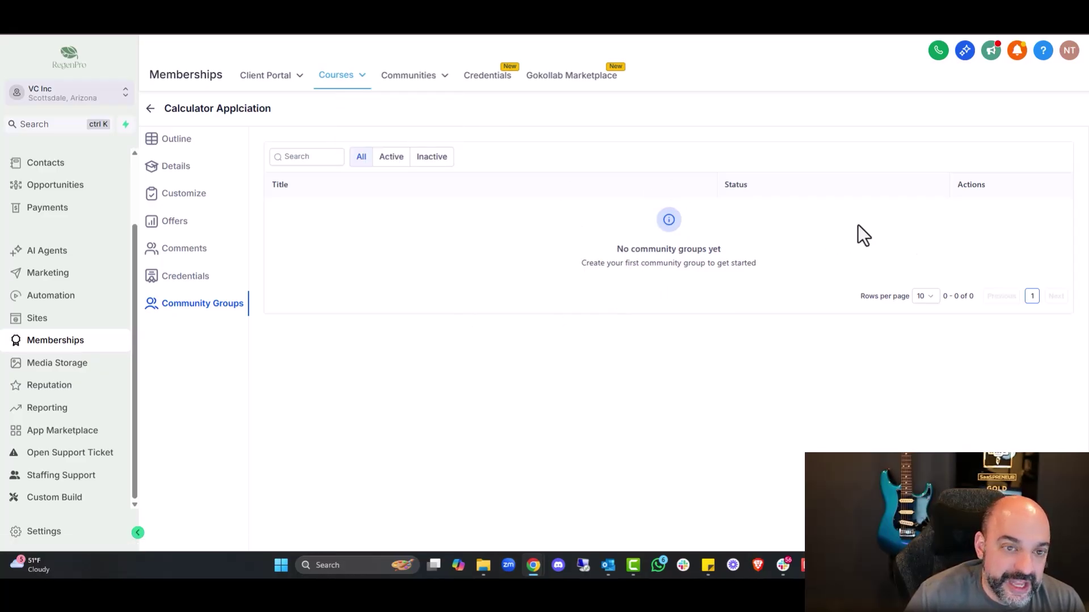
Open the Loveable Ai Mini Course and review its community groups, credentials, comments and offer
left_click(344, 104)
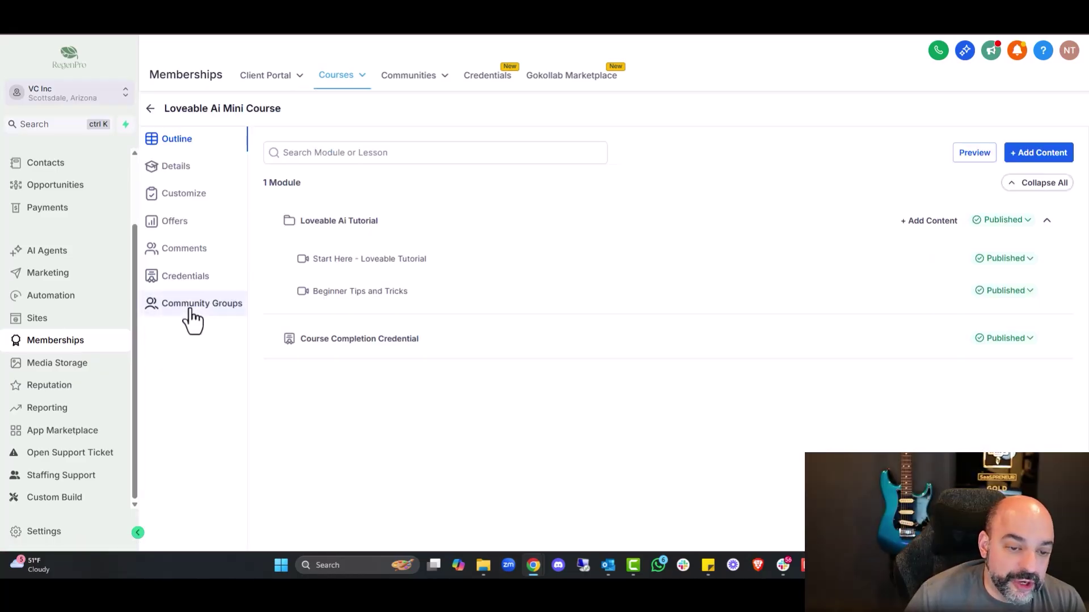
left_click(190, 305)
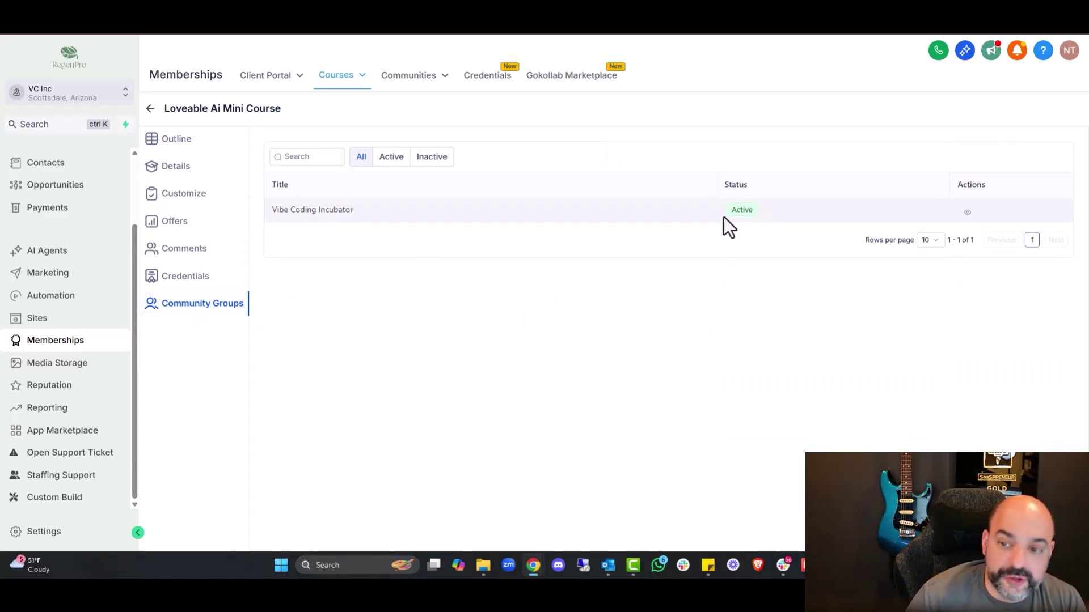
left_click(187, 276)
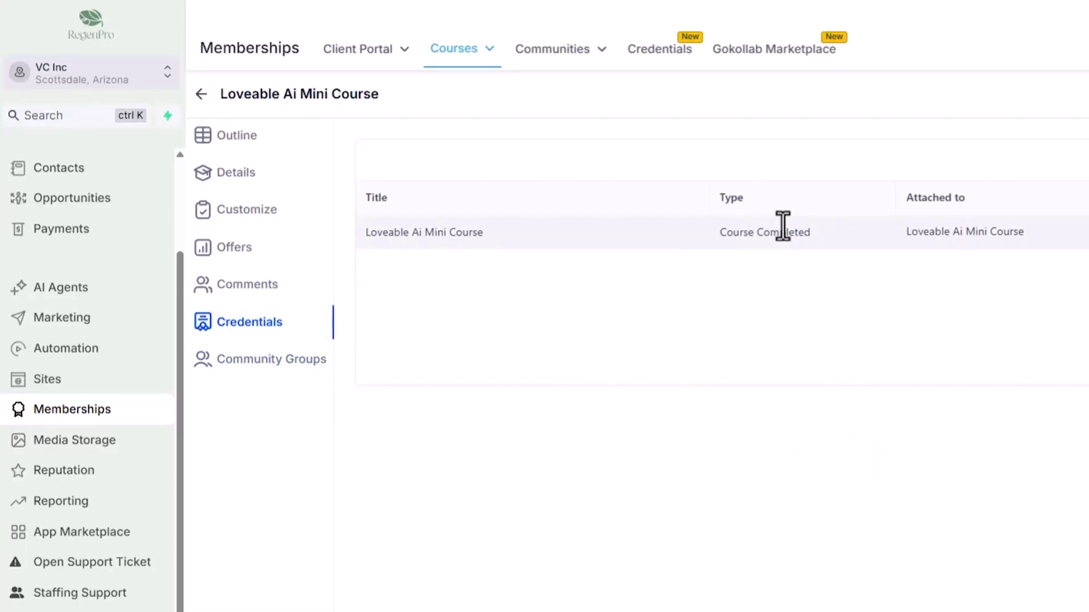
left_click(288, 292)
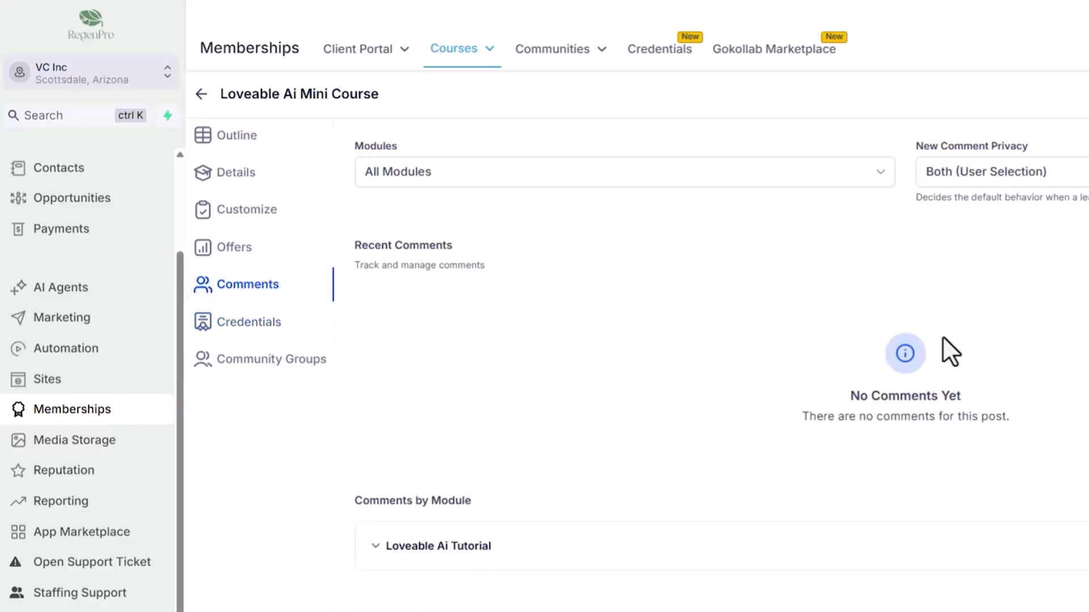
left_click(231, 247)
scroll(812, 213, "down", 5)
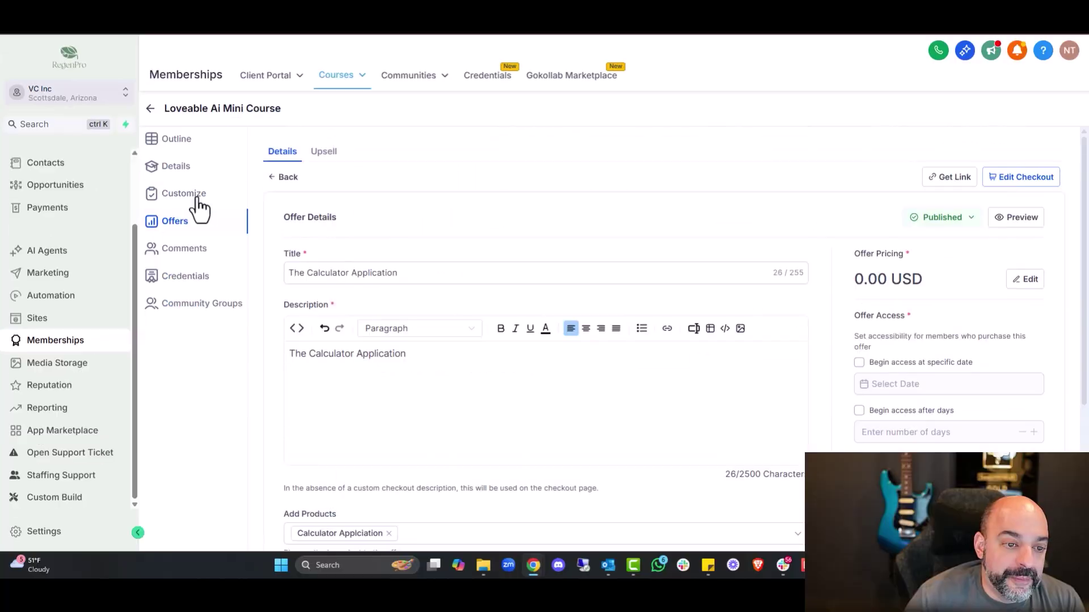
Create a new course template from the Neo Classic Theme for the Loveable Ai Mini Course
left_click(238, 209)
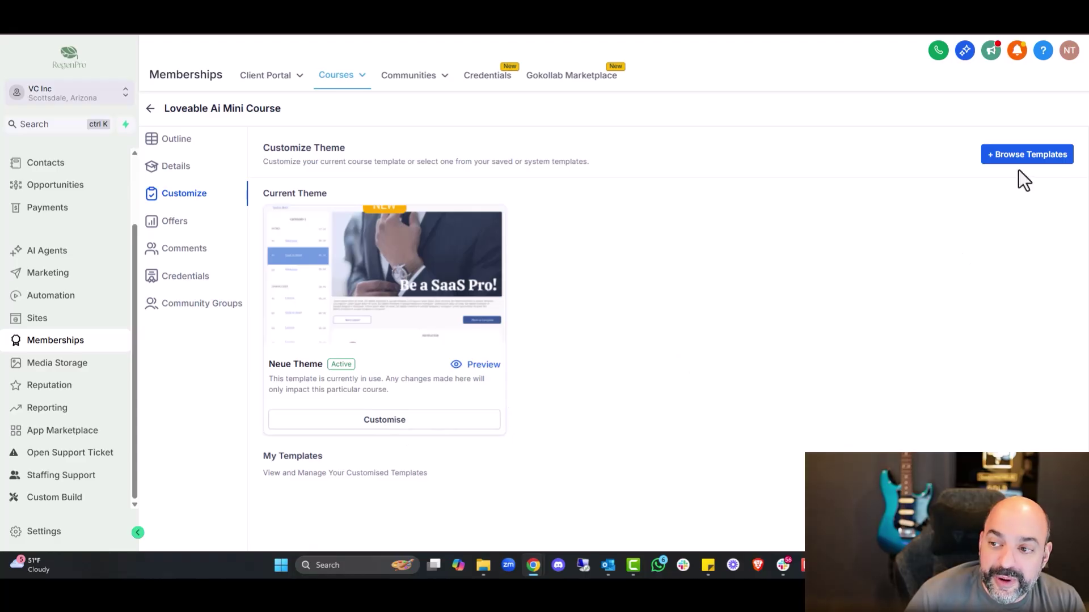
left_click(1003, 160)
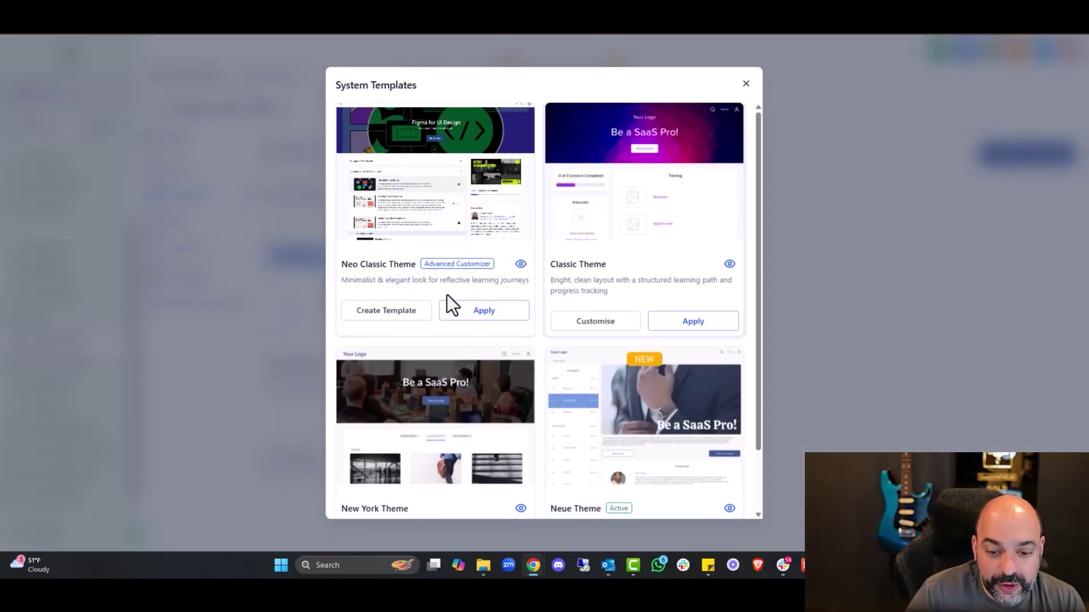
left_click(403, 314)
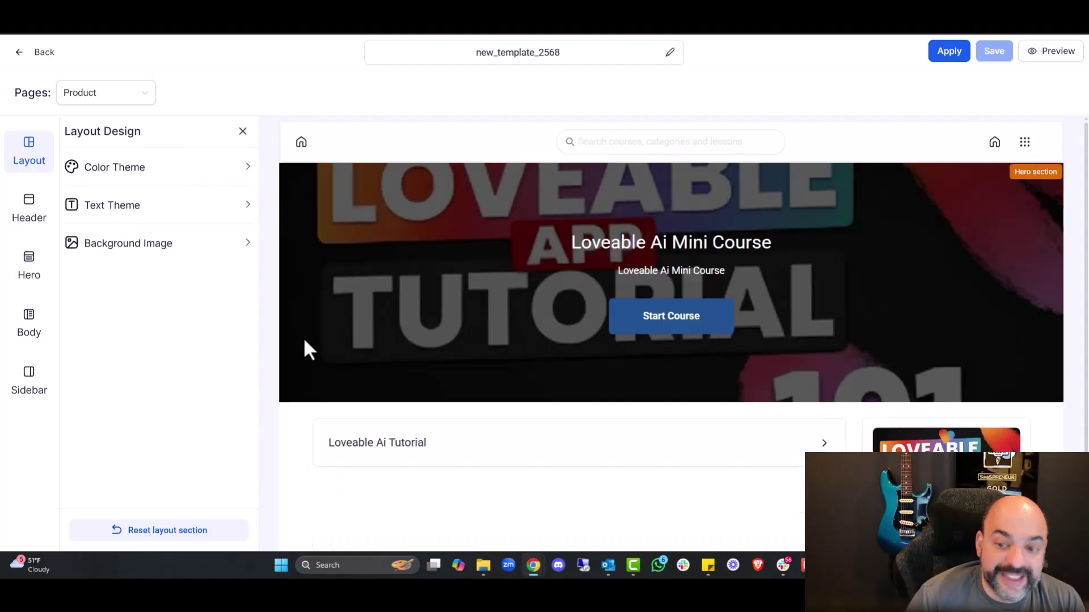
Examine the template's layout design settings for color theme, text theme and background image
scroll(469, 373, "down", 2)
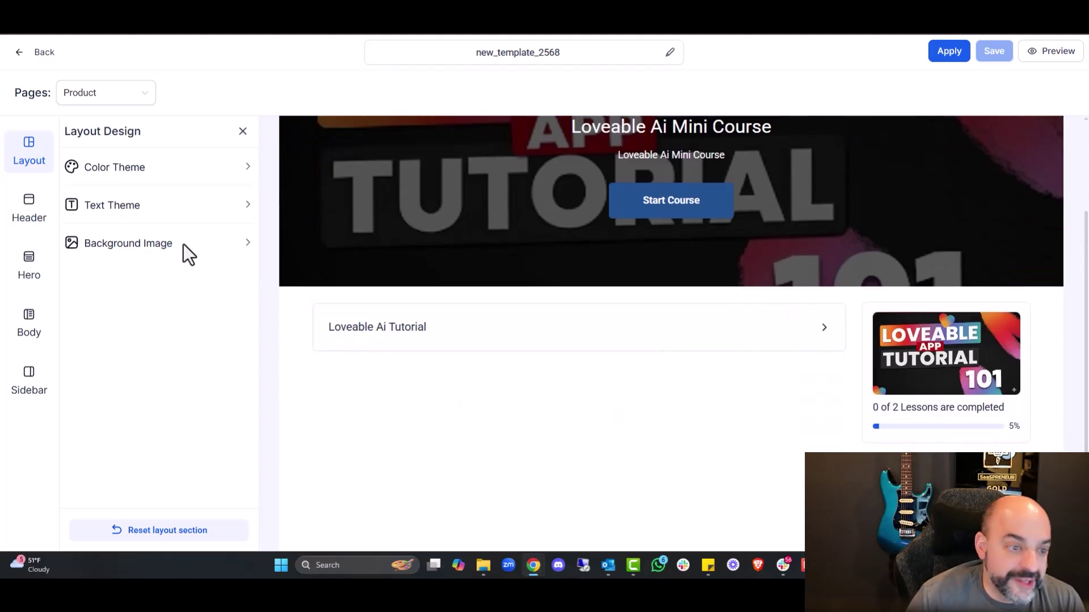
left_click(137, 167)
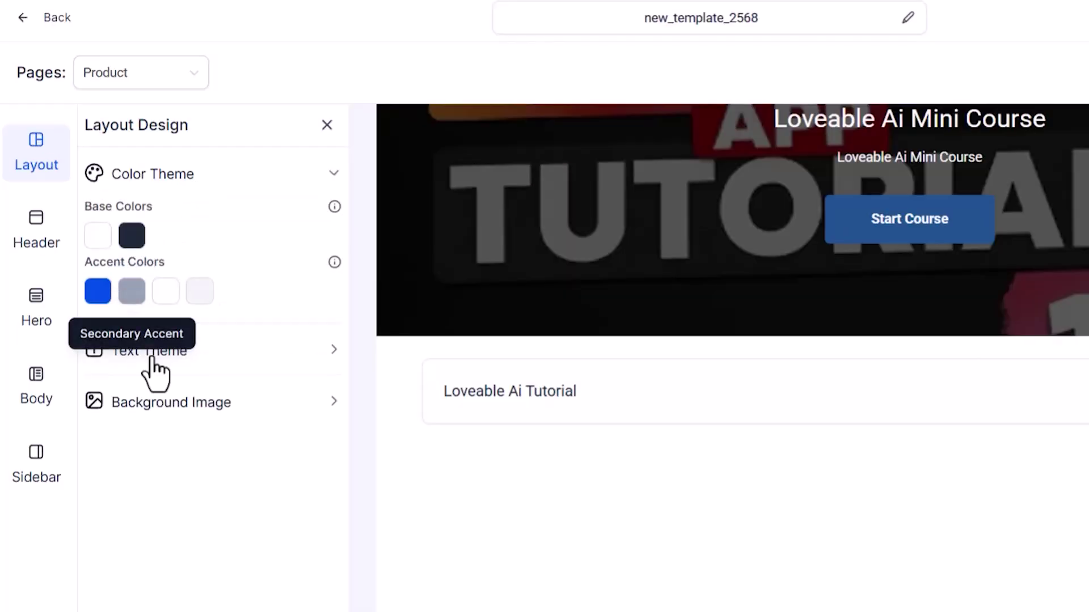
left_click(216, 357)
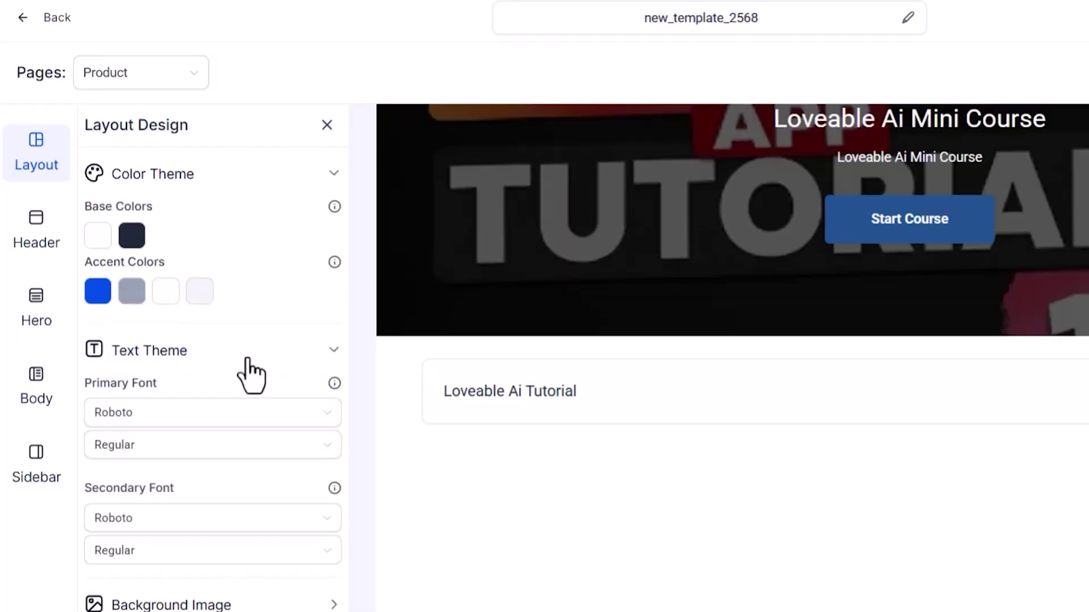
left_click(199, 605)
scroll(263, 357, "down", 5)
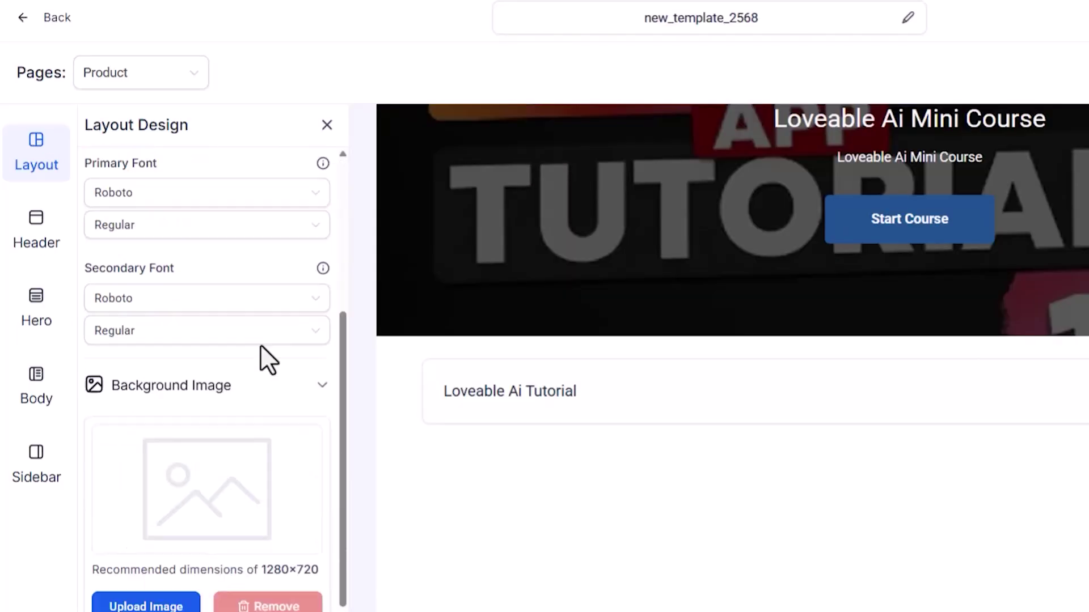
Examine the header color settings and the hero section's appearance and course info options
left_click(44, 234)
left_click(179, 180)
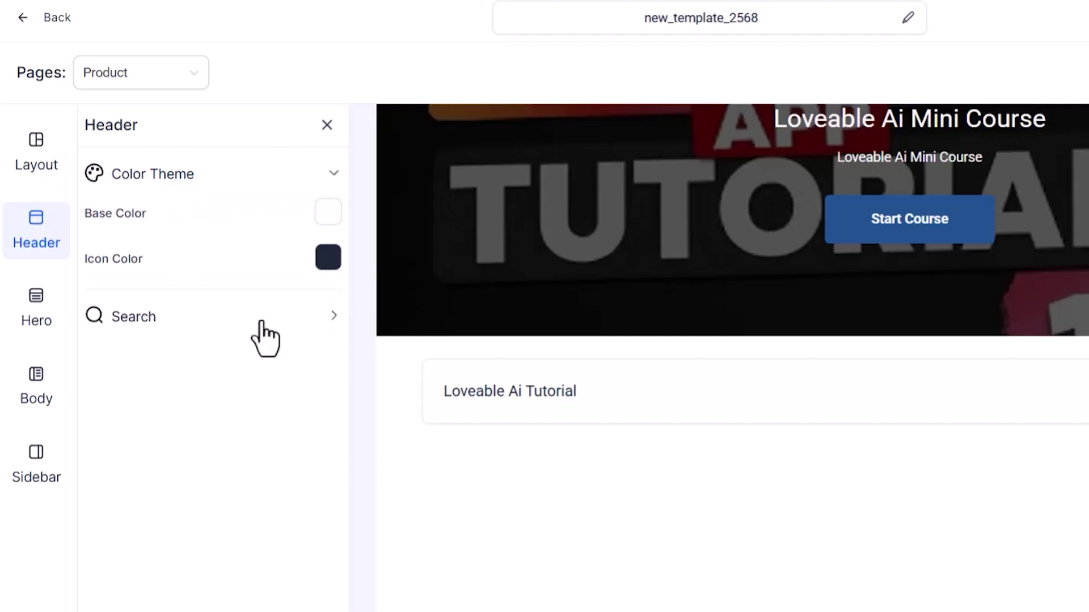
left_click(31, 298)
left_click(159, 180)
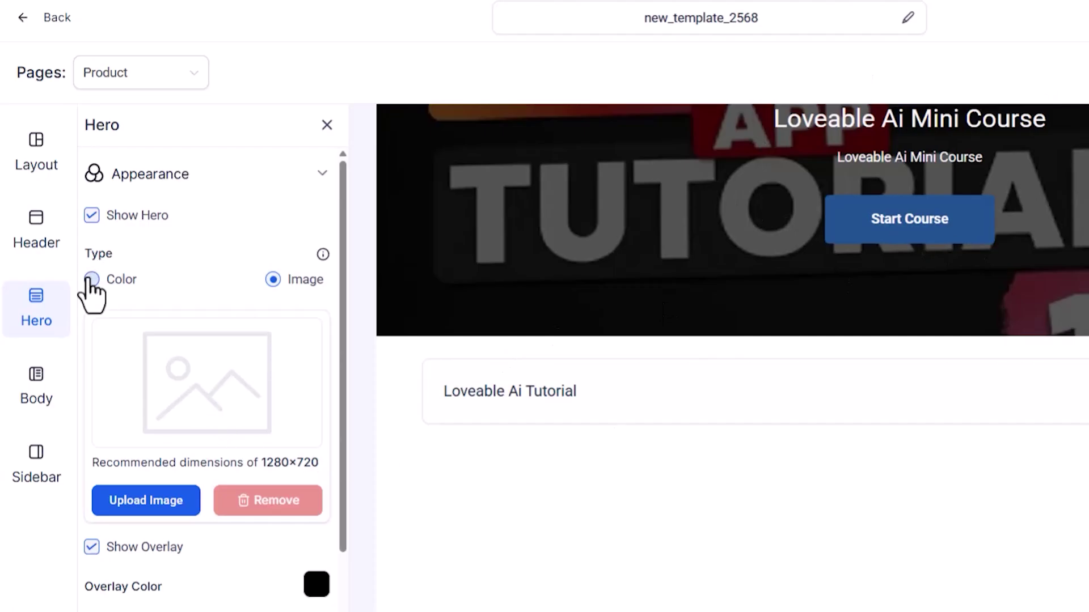
scroll(182, 432, "down", 3)
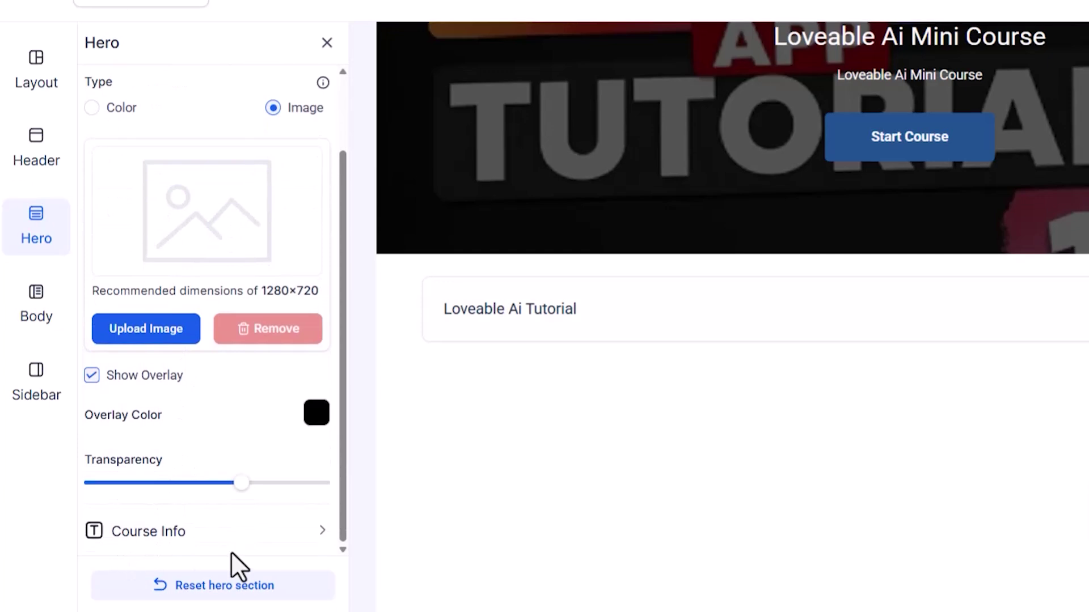
left_click(241, 610)
scroll(244, 536, "down", 10)
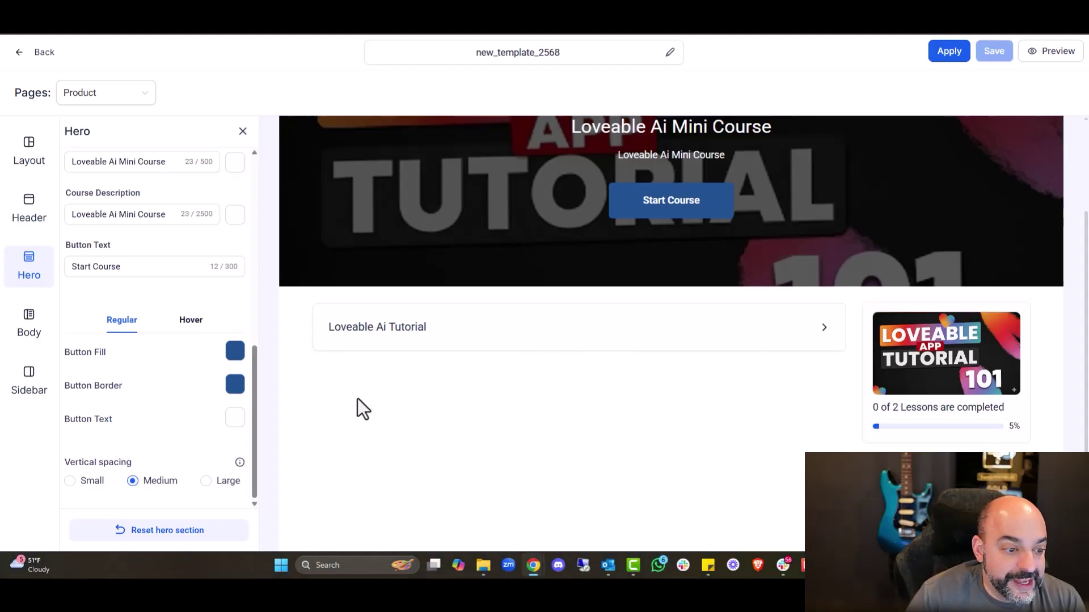
Examine the background color and text settings of the body's Category Block
left_click(25, 326)
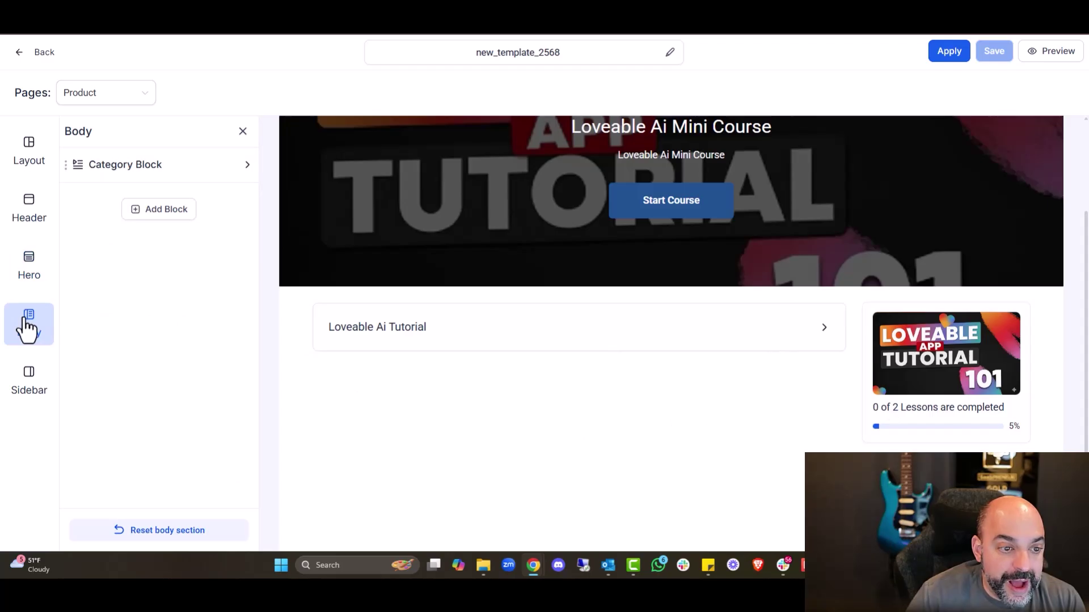
left_click(177, 166)
left_click(181, 182)
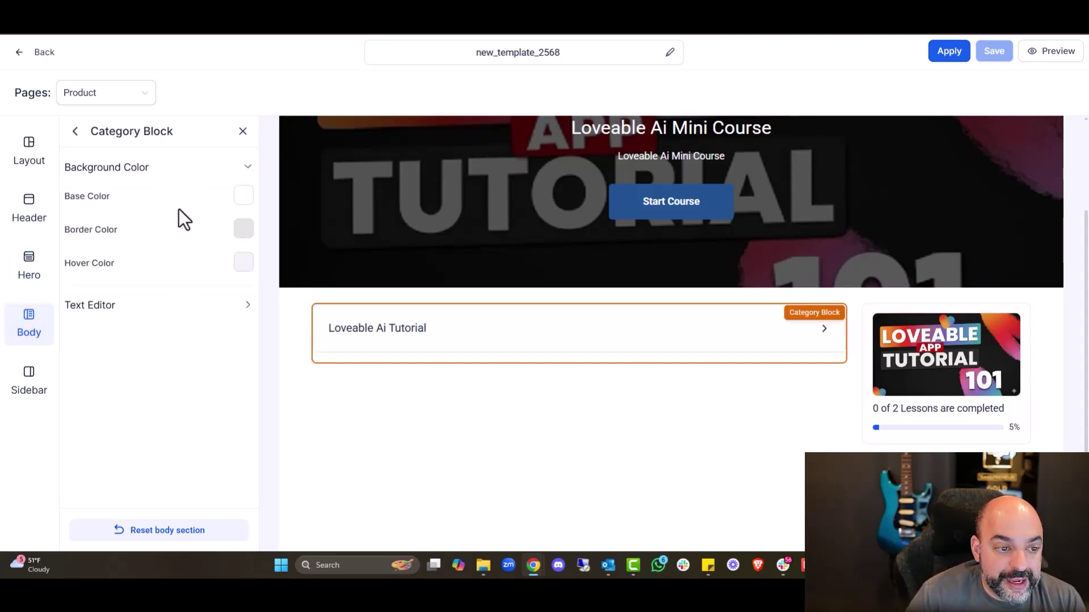
left_click(146, 321)
left_click(75, 133)
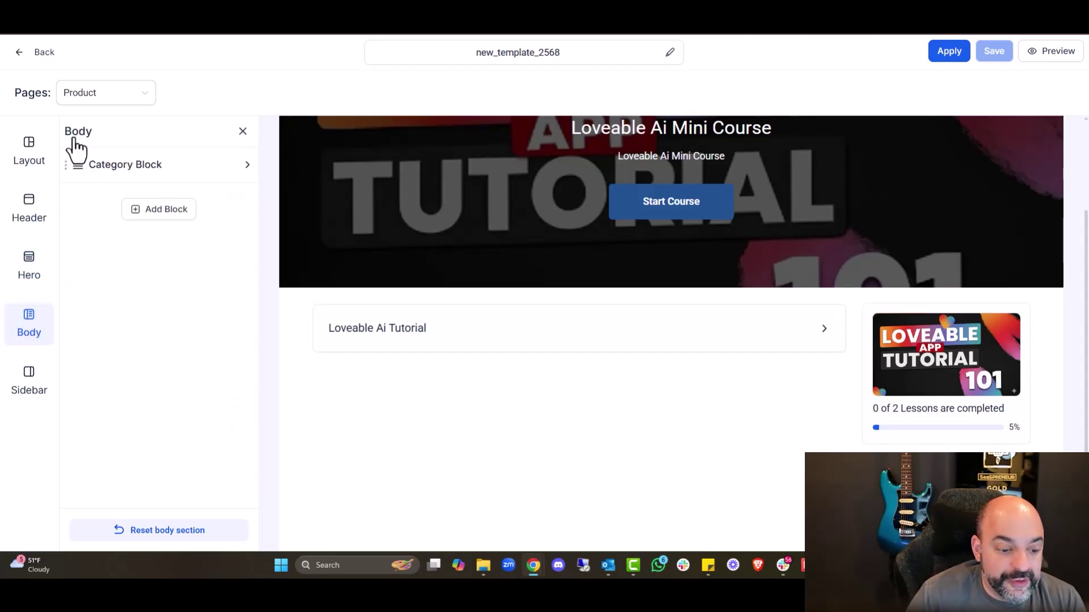
Add a Video Block to the page body and check its placement in the page preview
left_click(163, 213)
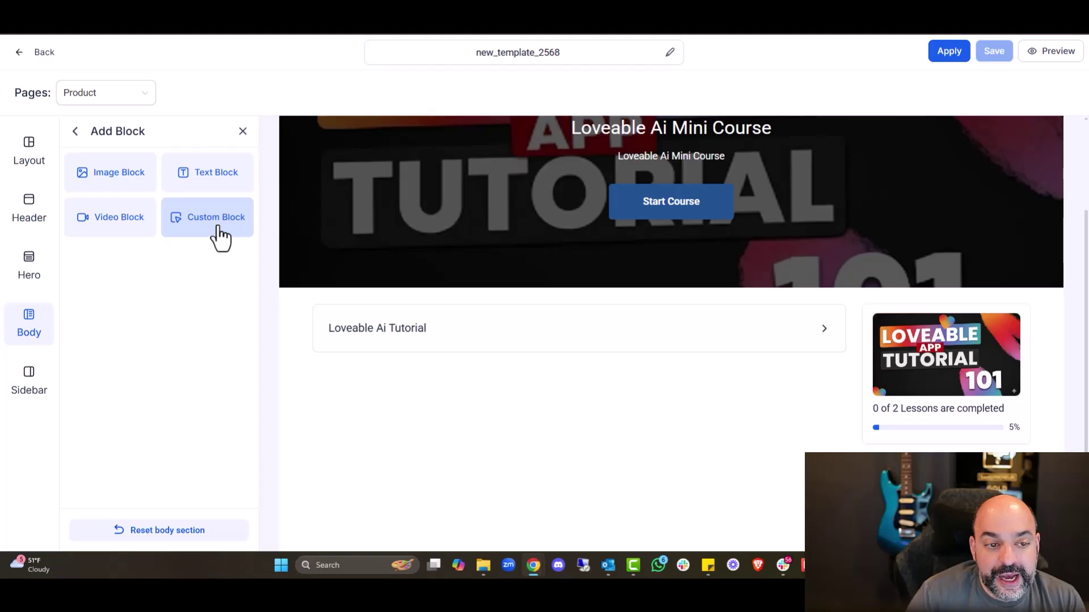
left_click(92, 226)
scroll(794, 397, "down", 3)
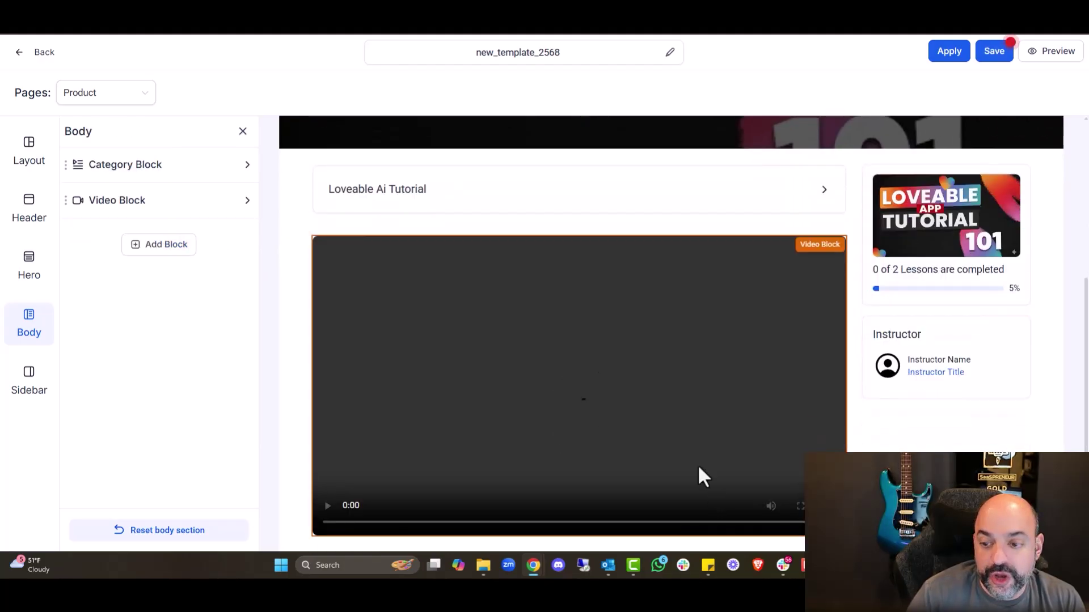
scroll(640, 370, "up", 4)
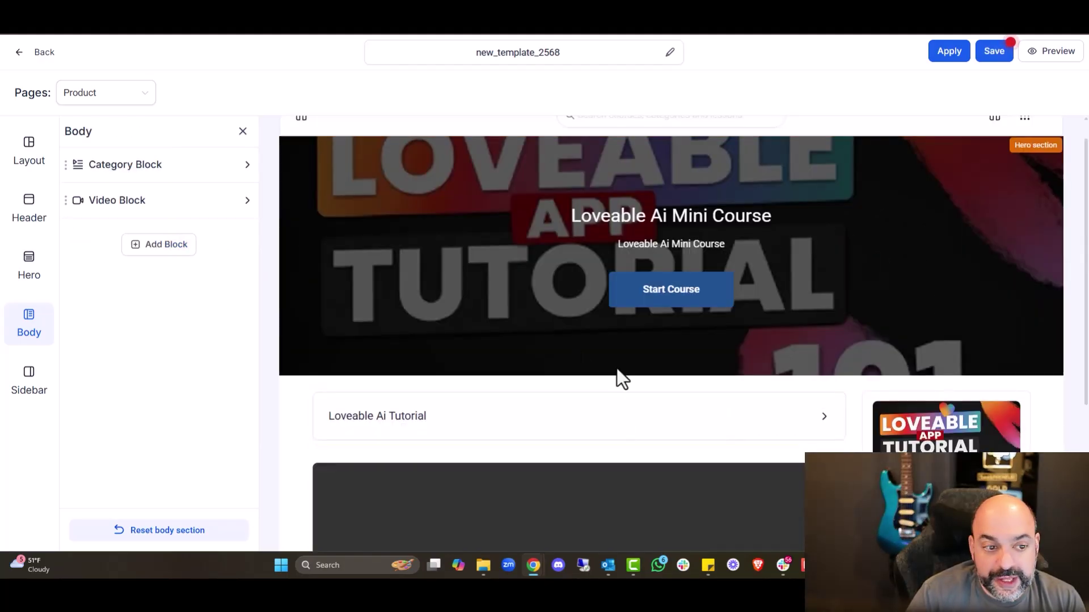
scroll(619, 380, "down", 4)
Add a Custom Block to the page body and open its heading, content, image and button settings
left_click(159, 244)
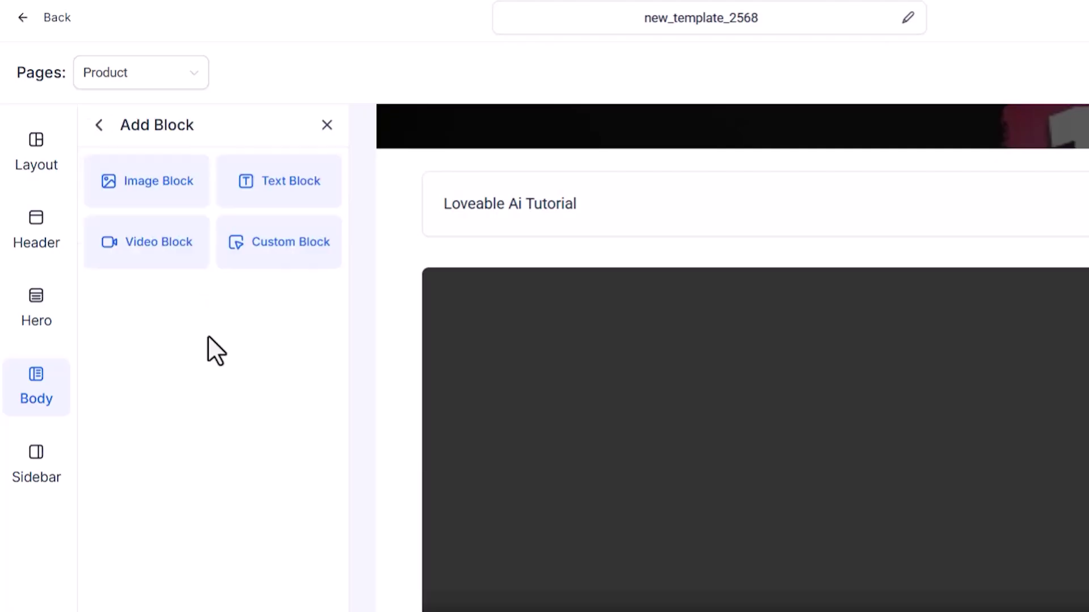
left_click(196, 217)
scroll(592, 400, "down", 4)
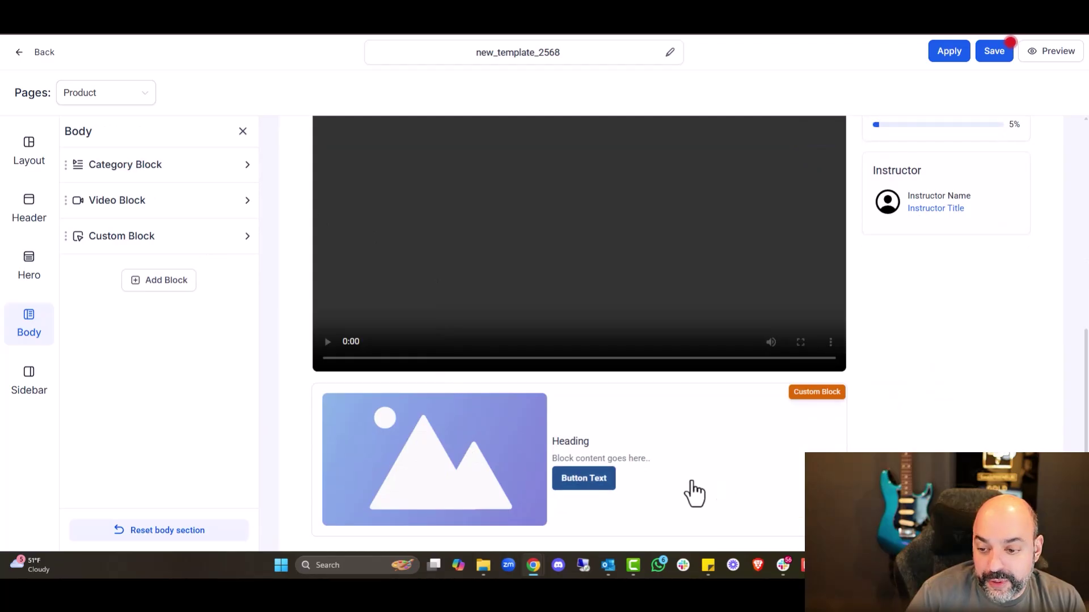
left_click(573, 449)
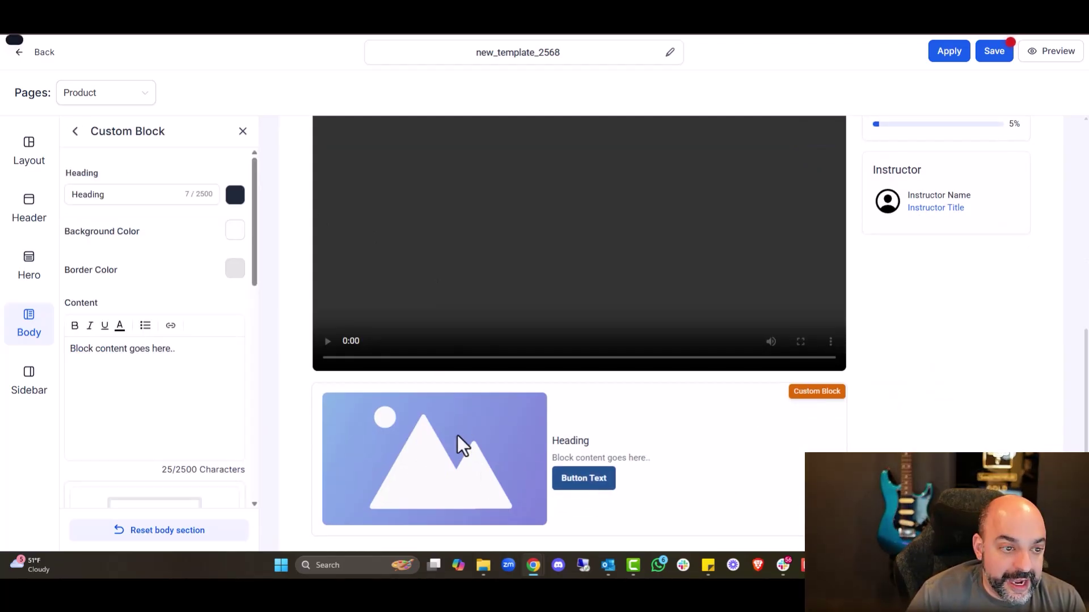
scroll(148, 378, "down", 10)
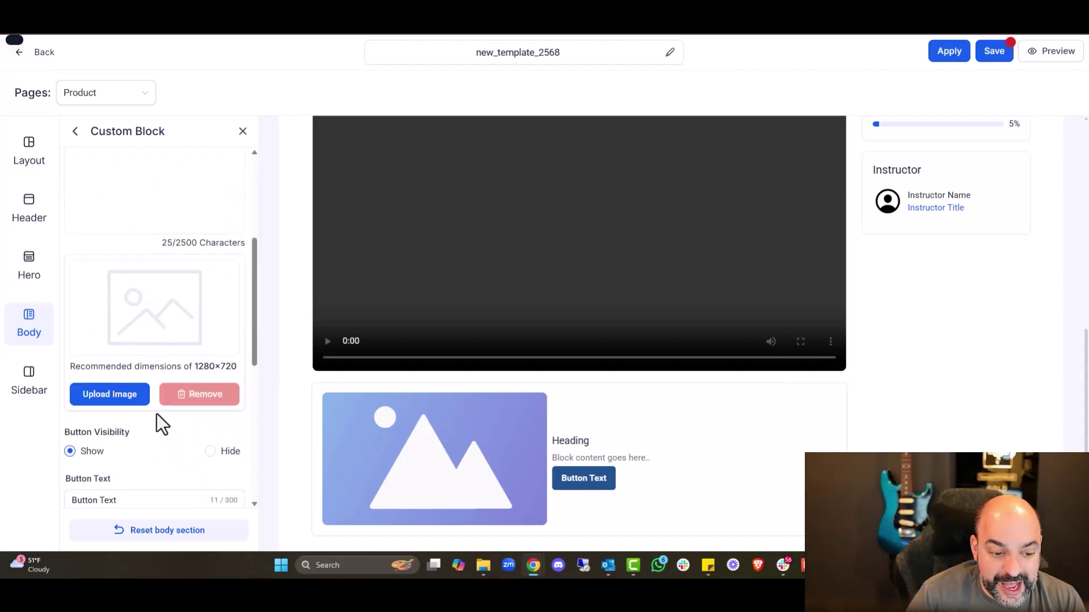
Examine the Custom Block's button type, alignment, color and URL settings alongside the page preview
left_click(108, 442)
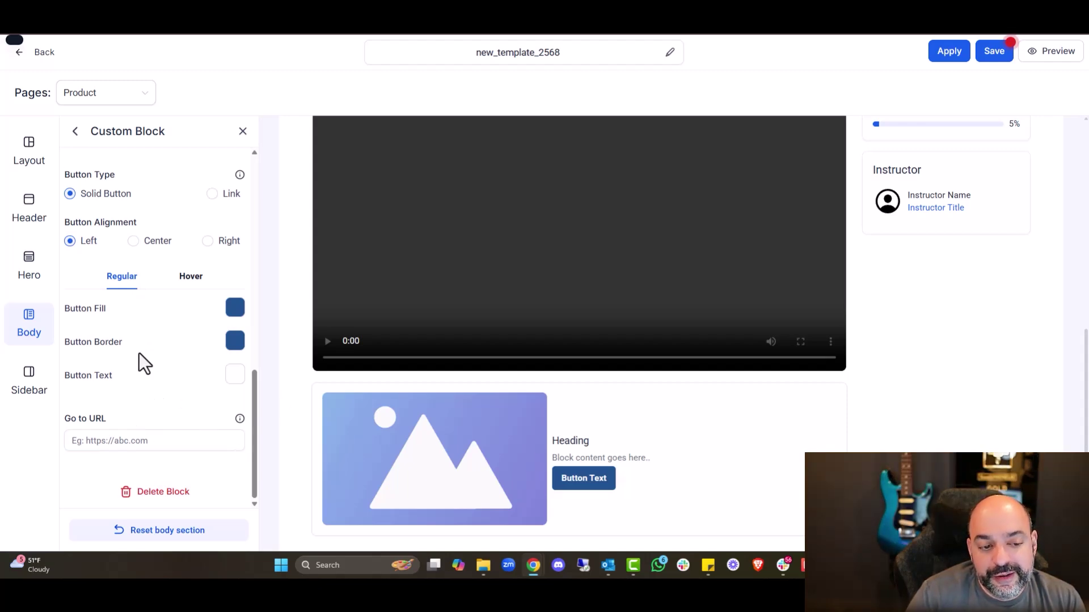
scroll(383, 348, "up", 6)
scroll(434, 402, "down", 6)
scroll(410, 342, "up", 7)
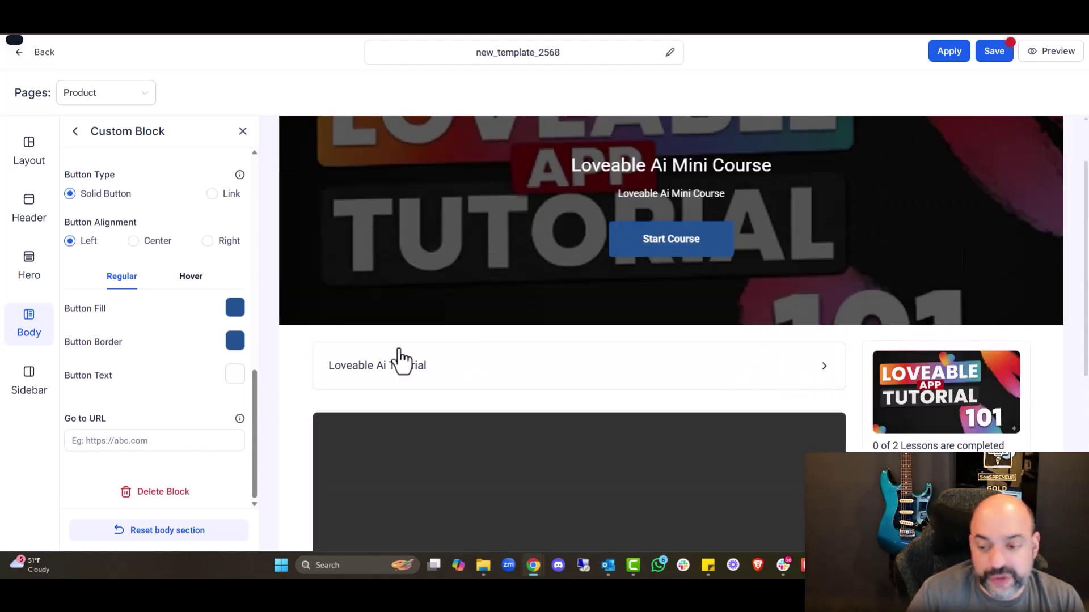
Expand the Loveable Ai Tutorial category in the page preview and examine its lessons and the Video Block beneath them
left_click(822, 371)
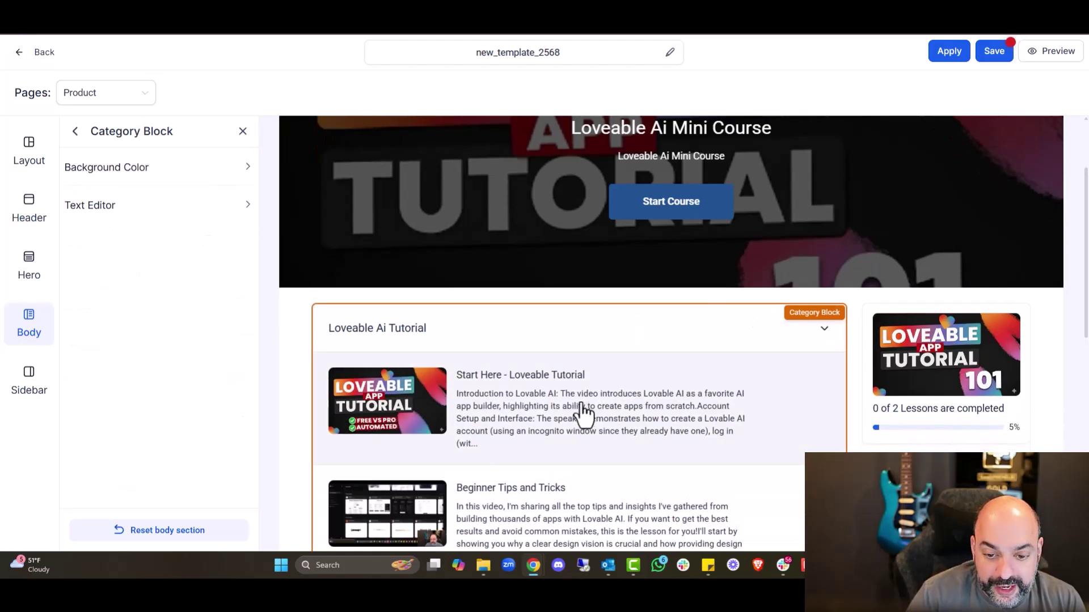
scroll(584, 418, "down", 8)
scroll(355, 230, "up", 6)
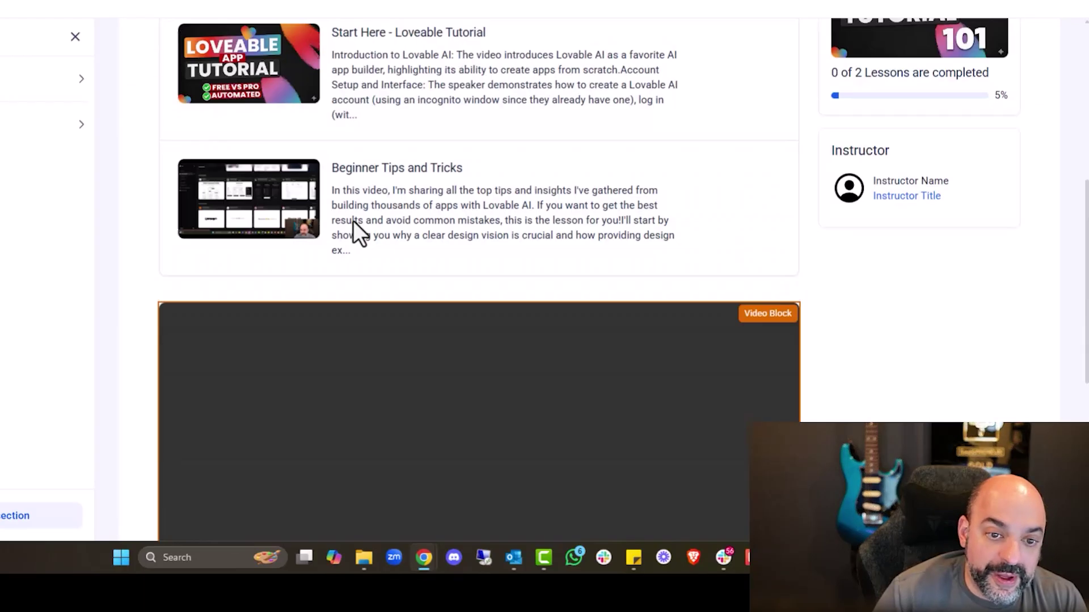
scroll(567, 340, "down", 3)
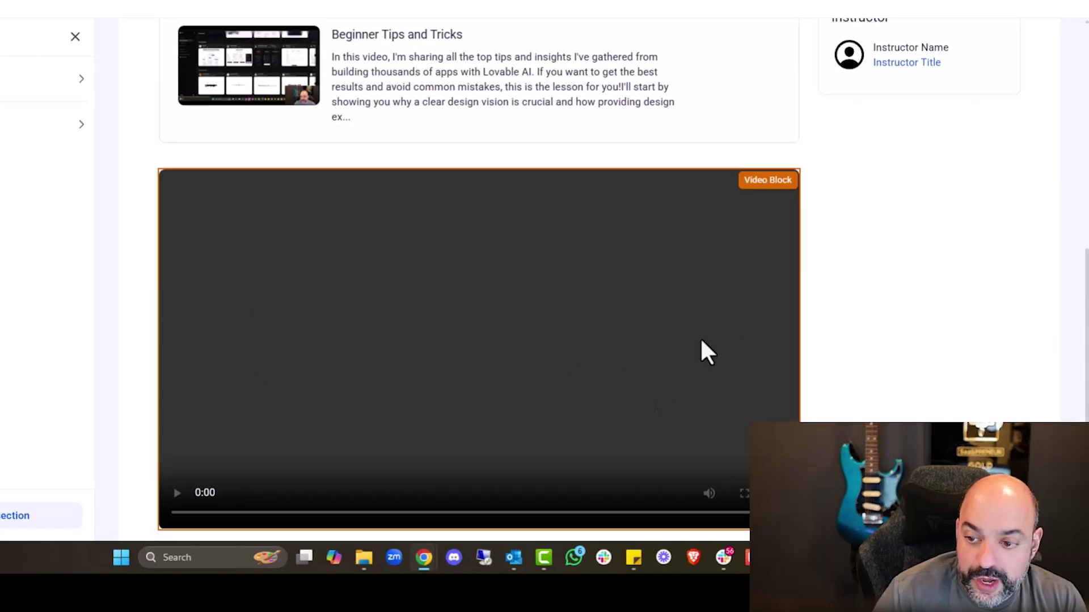
scroll(519, 149, "up", 4)
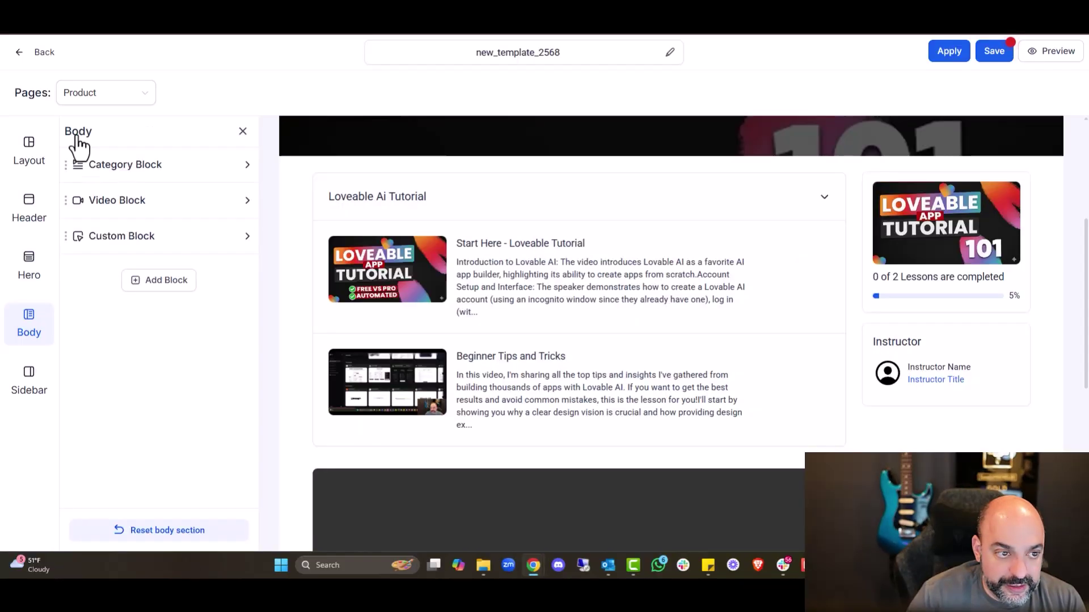
Close the body settings and review the category, video and custom blocks in the wider page preview
left_click(244, 132)
left_click_drag(262, 214, 204, 330)
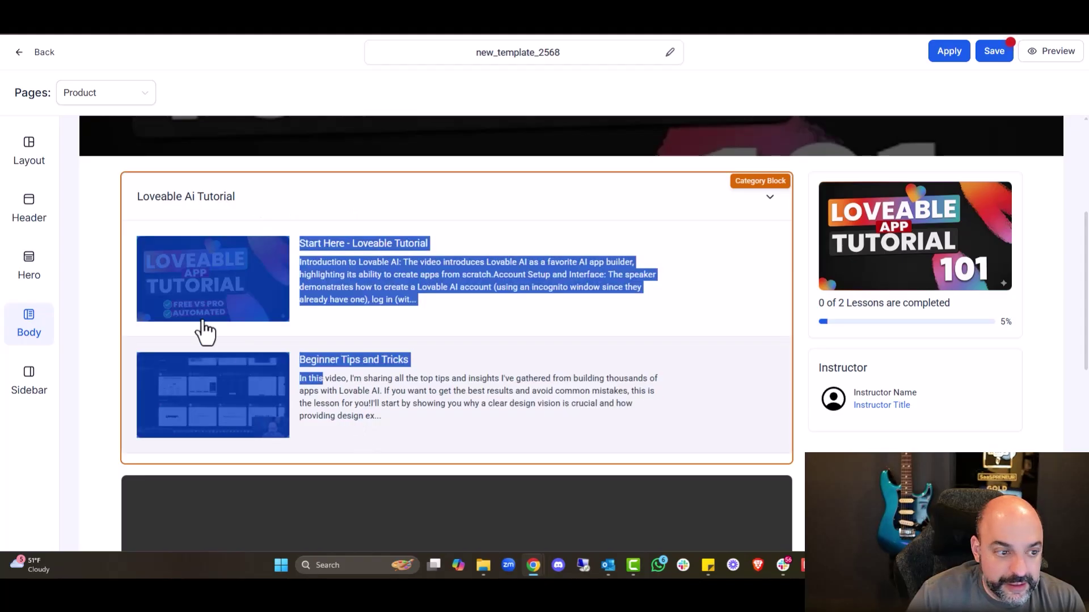
scroll(363, 235, "down", 7)
scroll(811, 283, "up", 4)
scroll(506, 281, "down", 4)
scroll(460, 240, "up", 4)
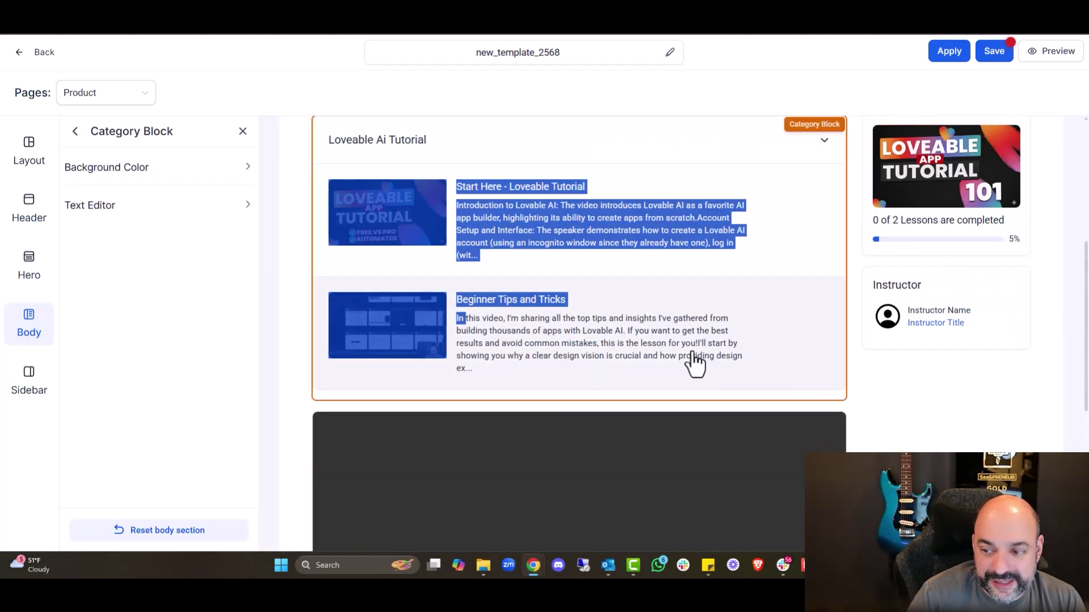
scroll(695, 364, "down", 4)
Delete the Custom Block from the page body, confirm the deletion and check the page preview
left_click(26, 326)
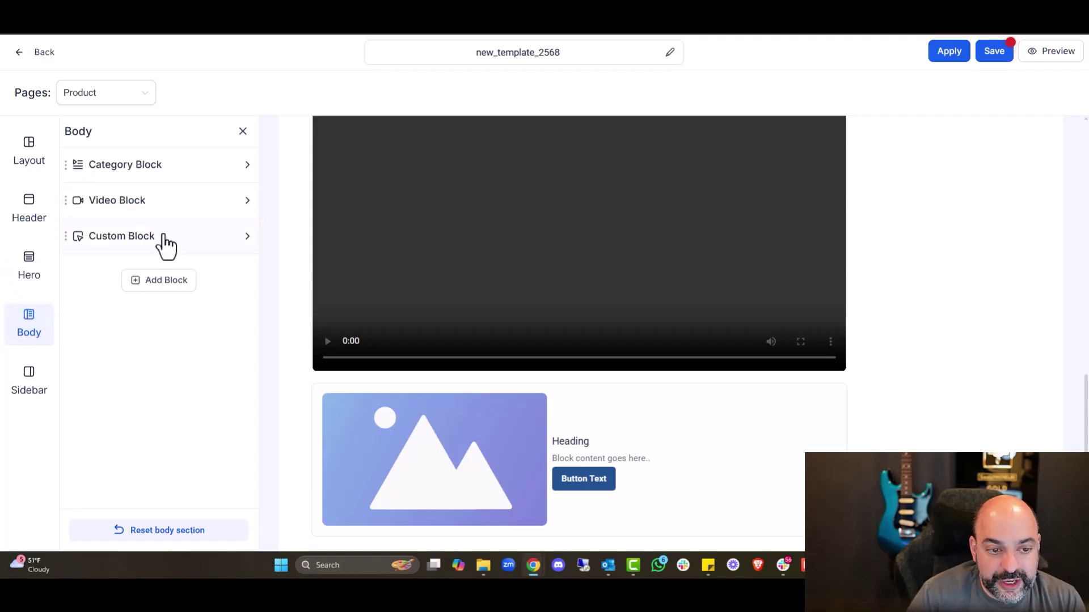
left_click(228, 238)
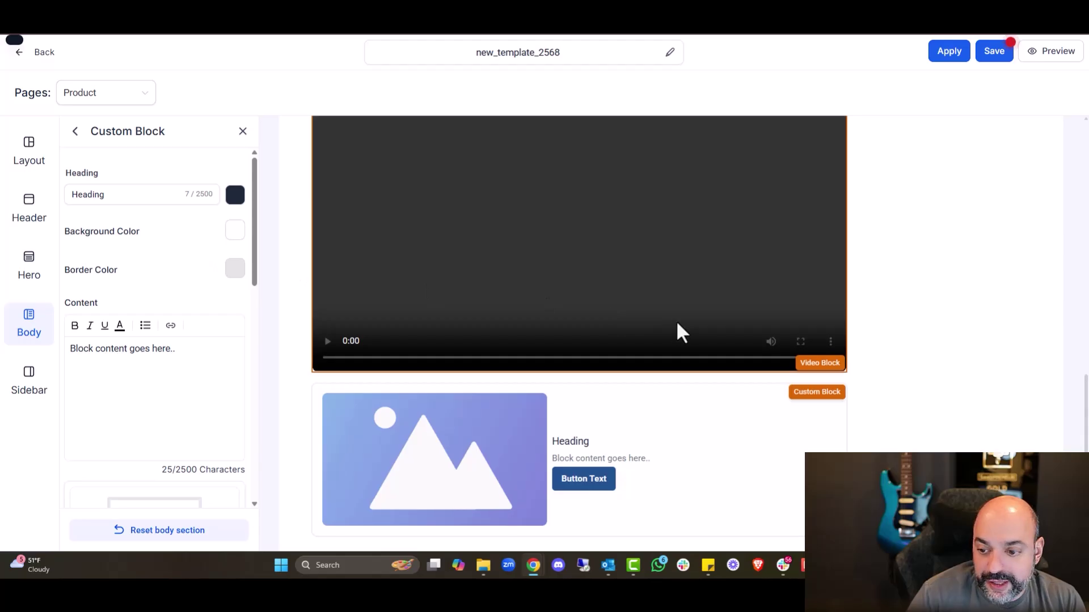
scroll(210, 392, "down", 6)
scroll(191, 399, "down", 1)
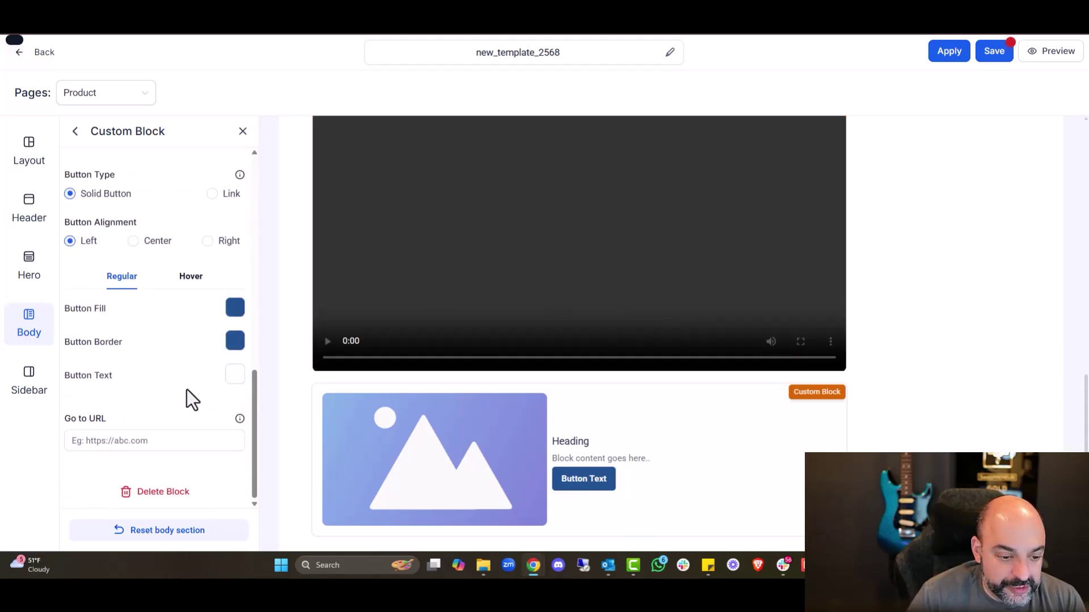
left_click(158, 492)
left_click(689, 321)
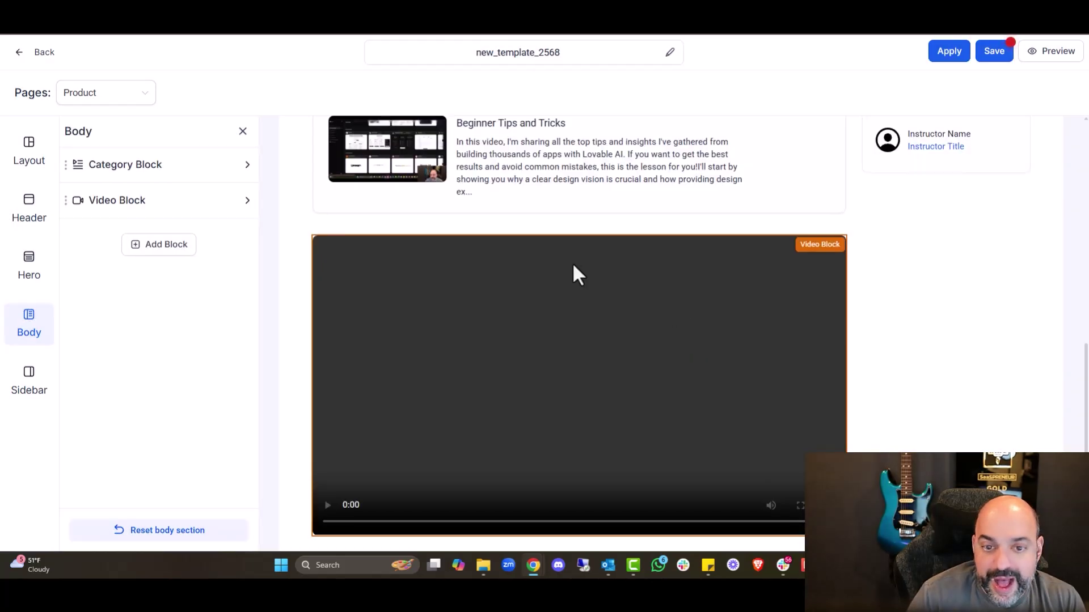
scroll(559, 317, "up", 7)
scroll(546, 368, "down", 5)
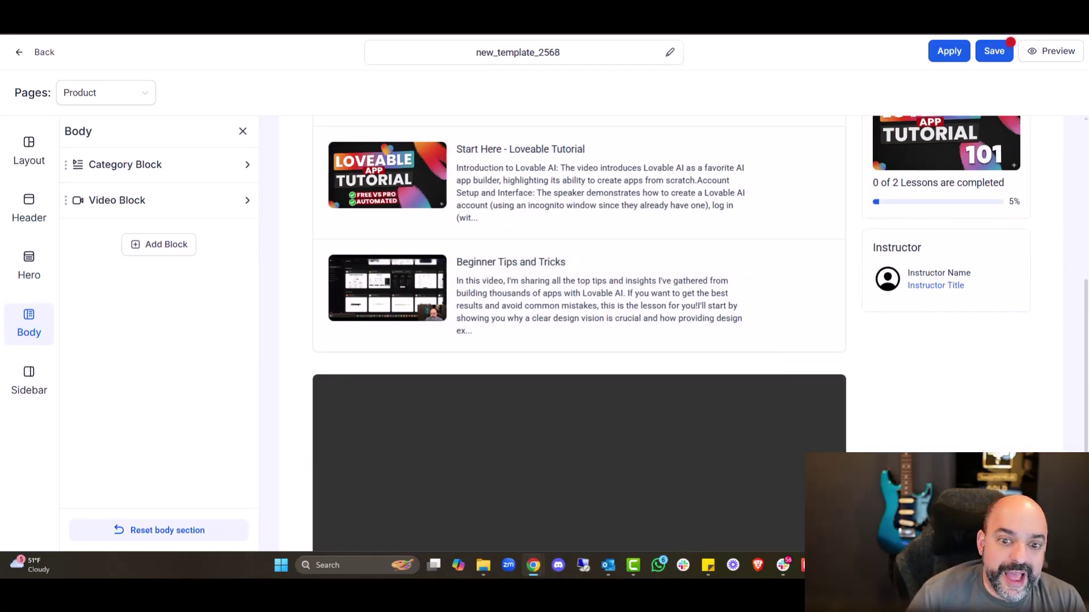
Add a Custom Block to the Product page's sidebar and review its heading, content, image and button settings
left_click(40, 388)
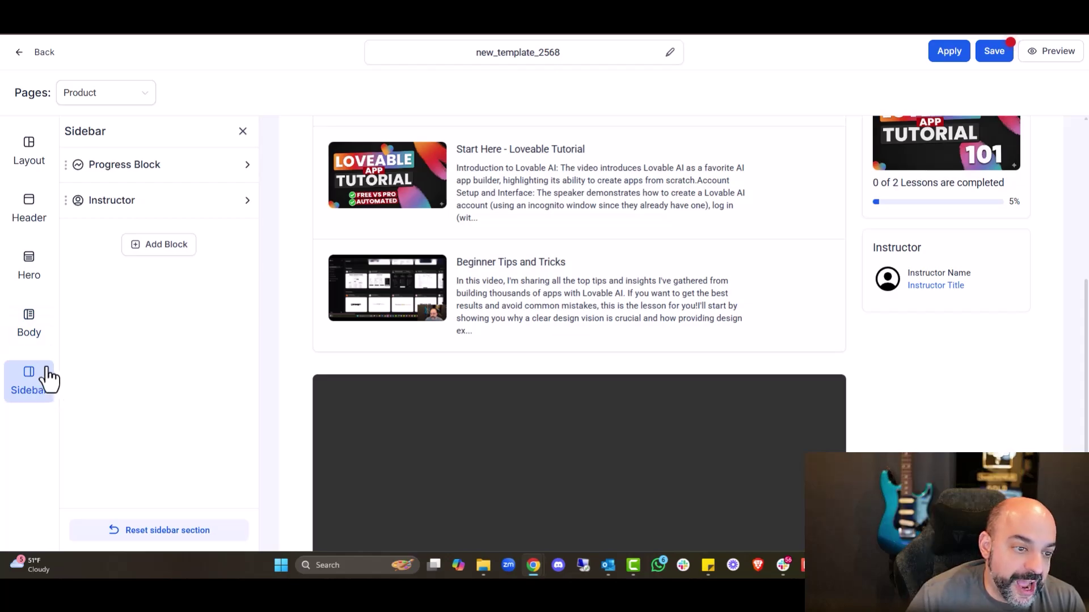
left_click(126, 244)
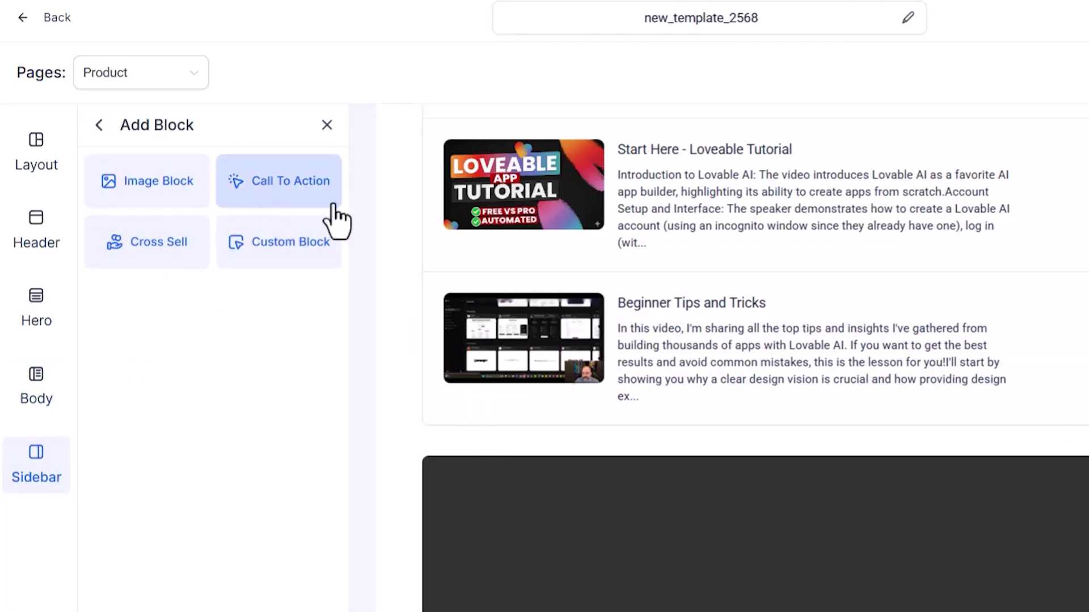
left_click(234, 225)
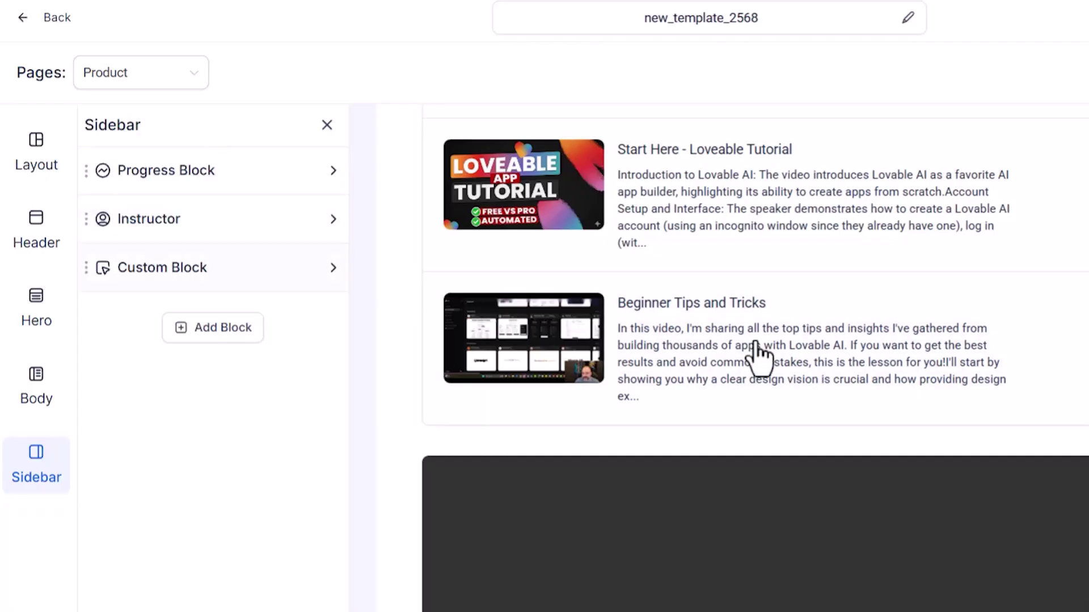
scroll(203, 373, "down", 10)
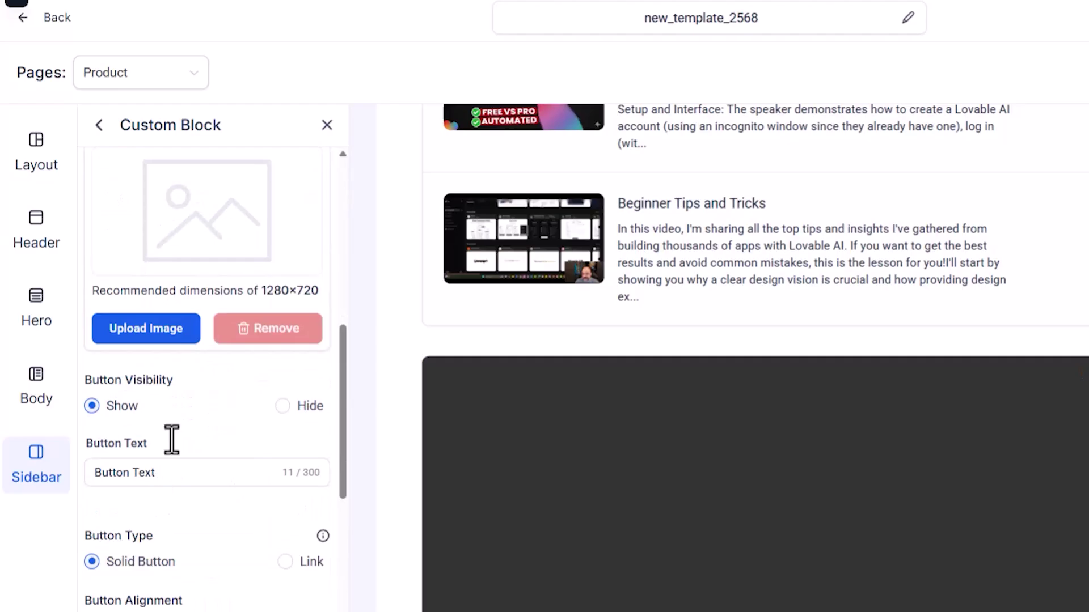
scroll(120, 315, "up", 8)
scroll(184, 311, "up", 3)
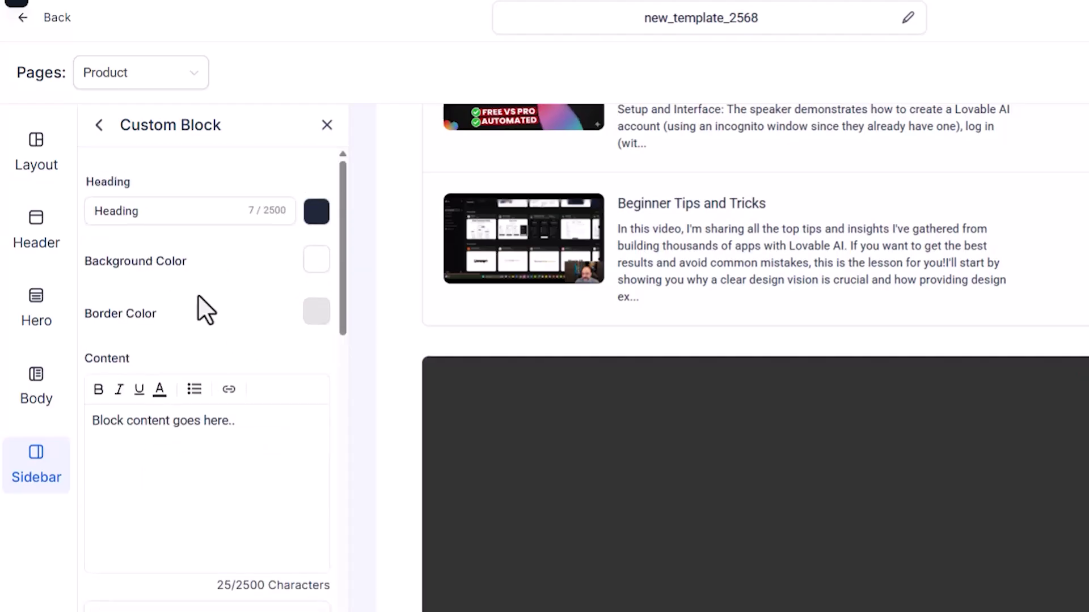
Switch the template editor to the Lesson page and examine the lesson's video, description and course contents
left_click(177, 74)
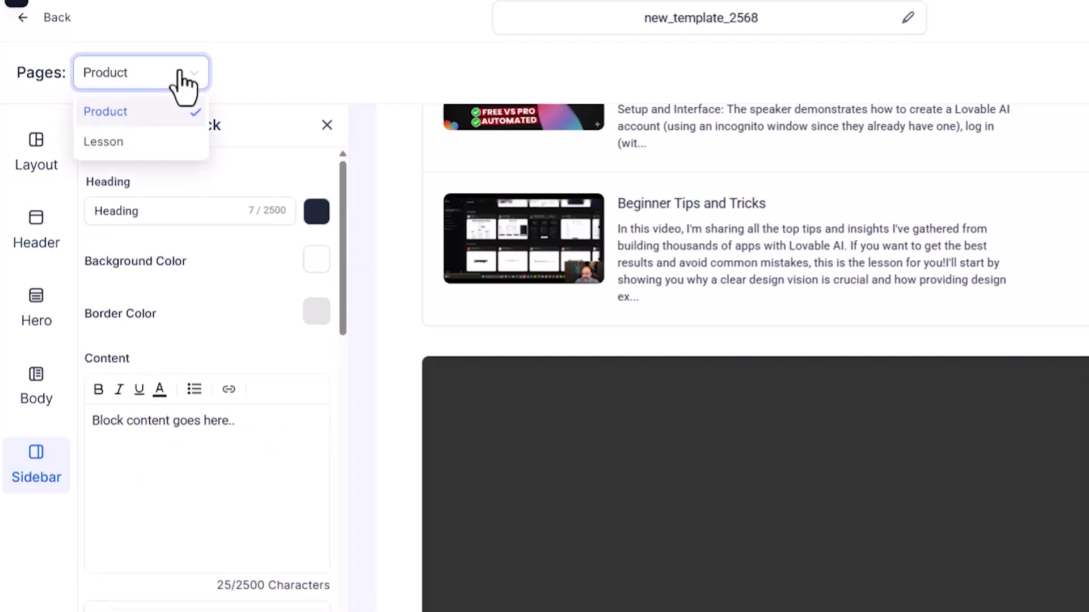
left_click(149, 140)
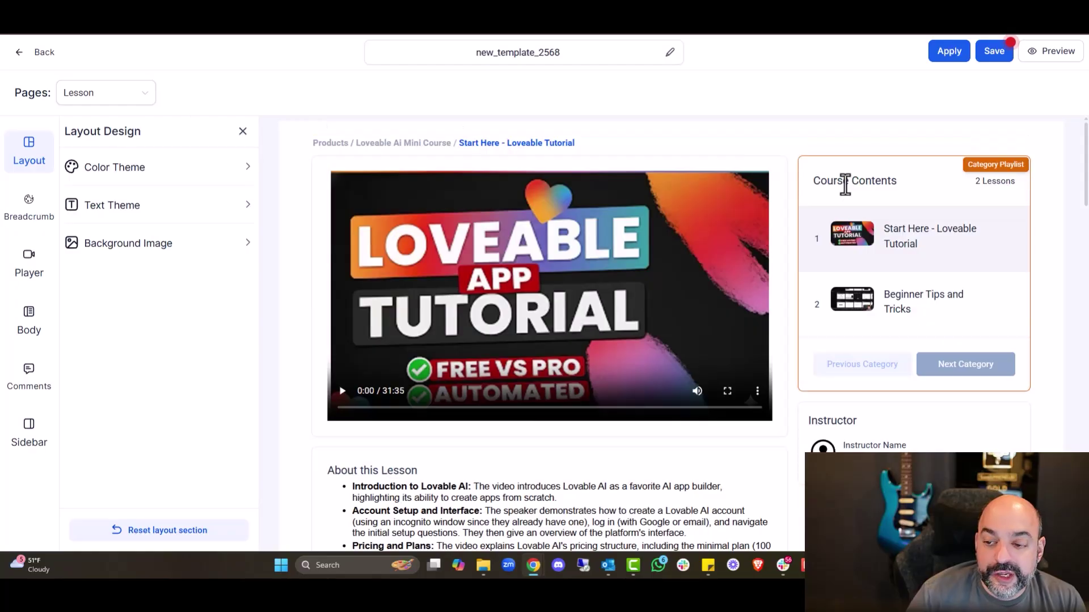
scroll(579, 351, "down", 5)
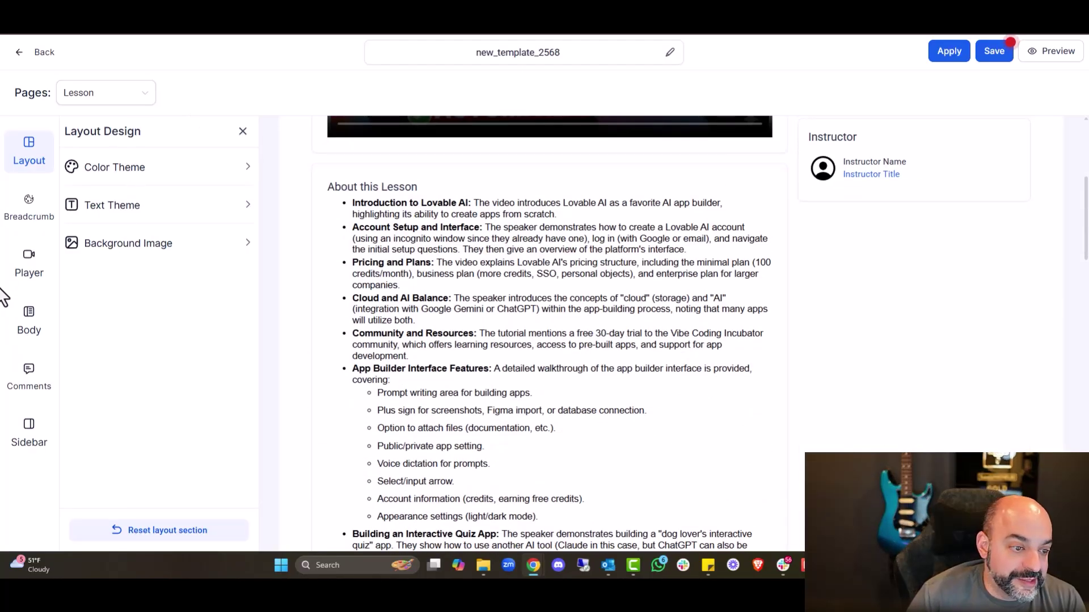
Examine the Lesson Player's background color option and the lesson body's Next Lesson Card and Call To Action settings
left_click(29, 262)
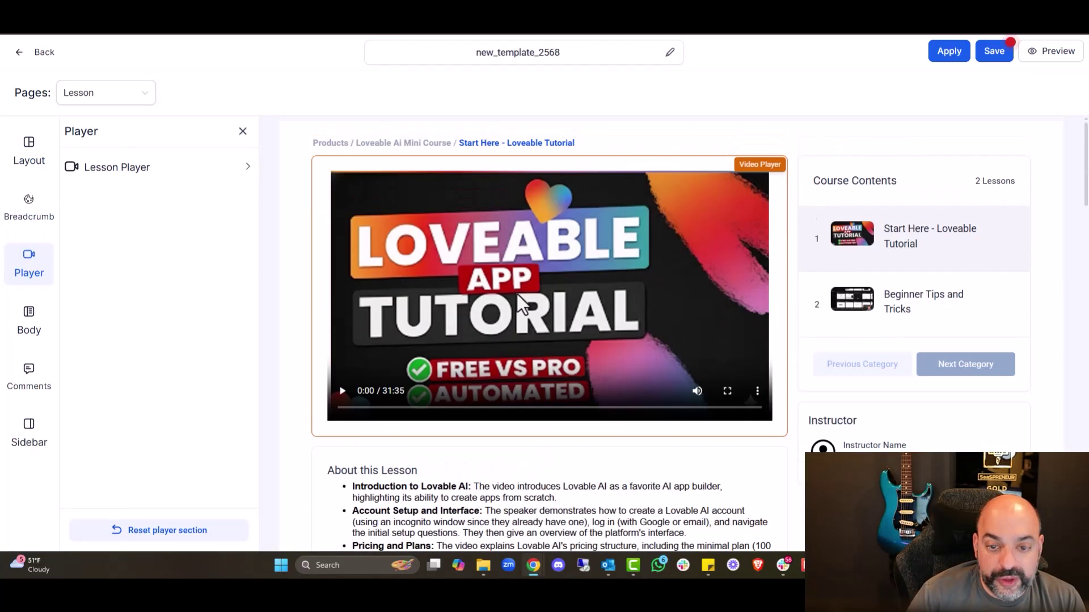
left_click(229, 170)
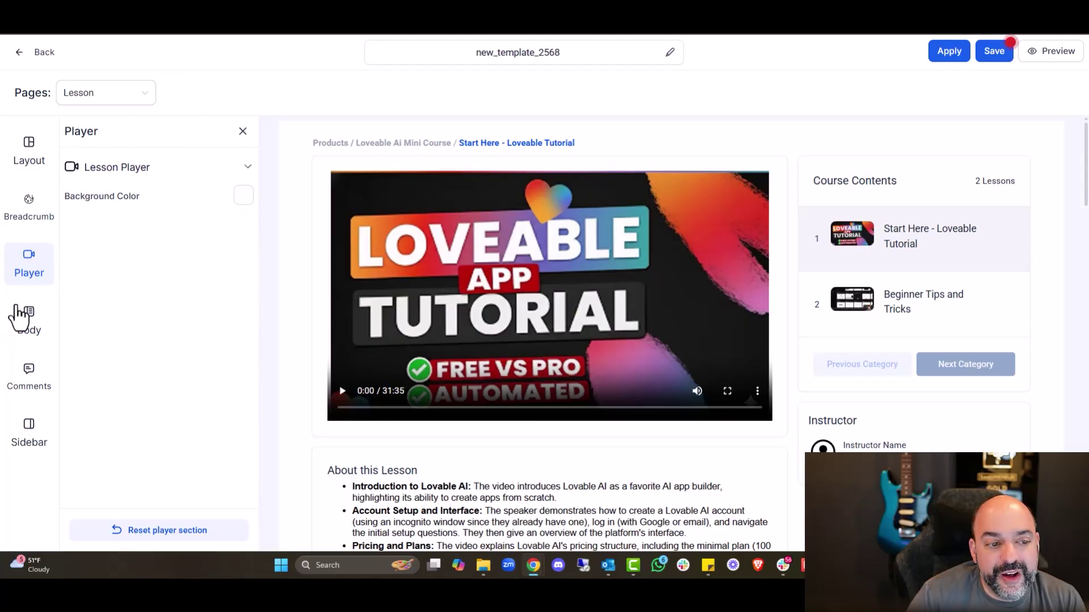
left_click(29, 321)
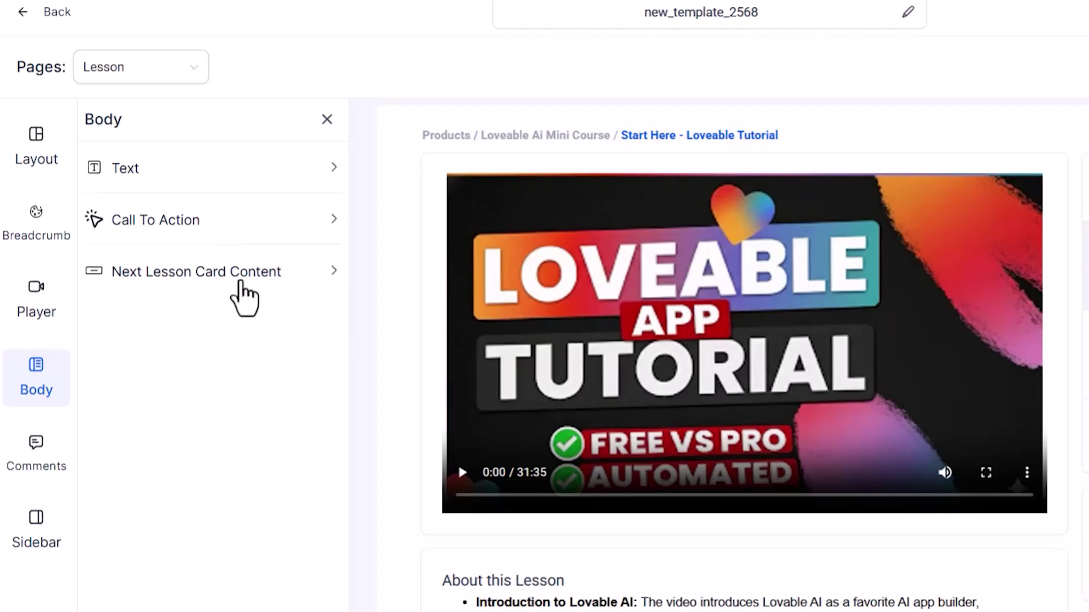
left_click(241, 283)
left_click(258, 220)
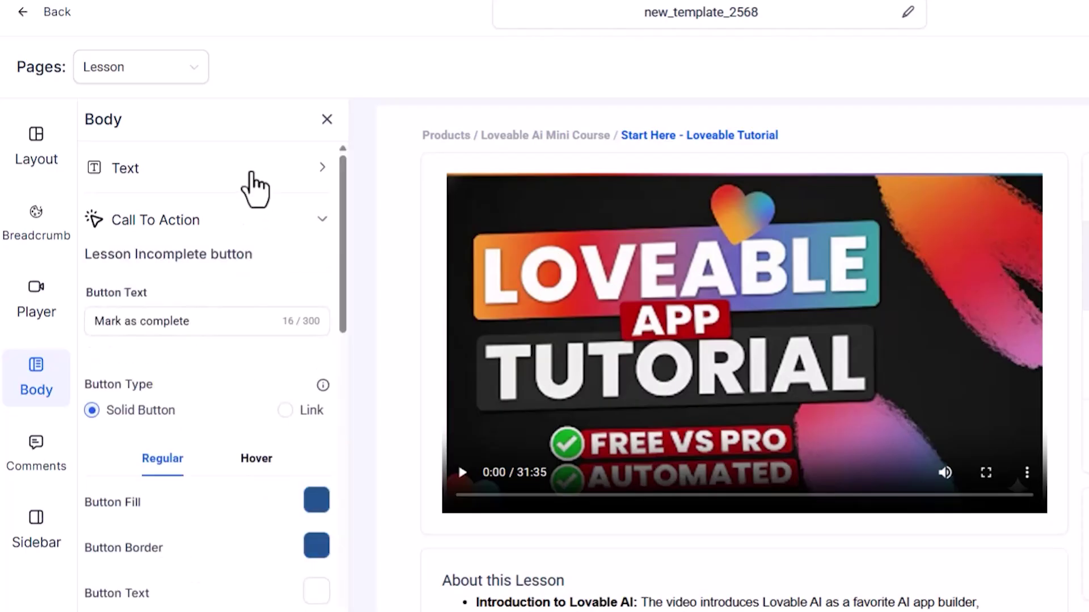
Examine the lesson page's sidebar blocks and the block types that can be added to it
left_click(38, 524)
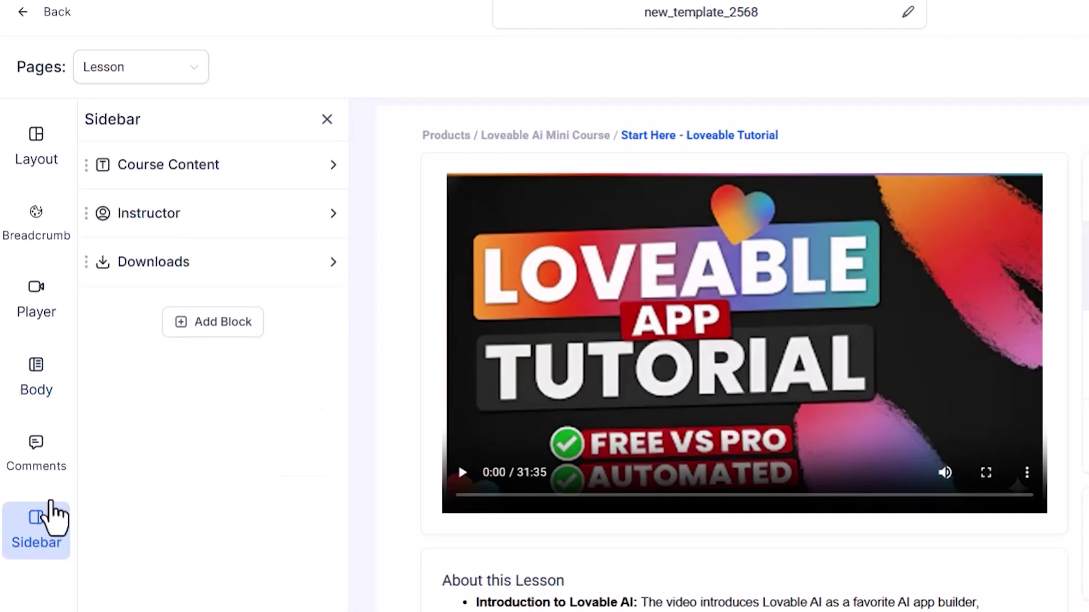
left_click(229, 323)
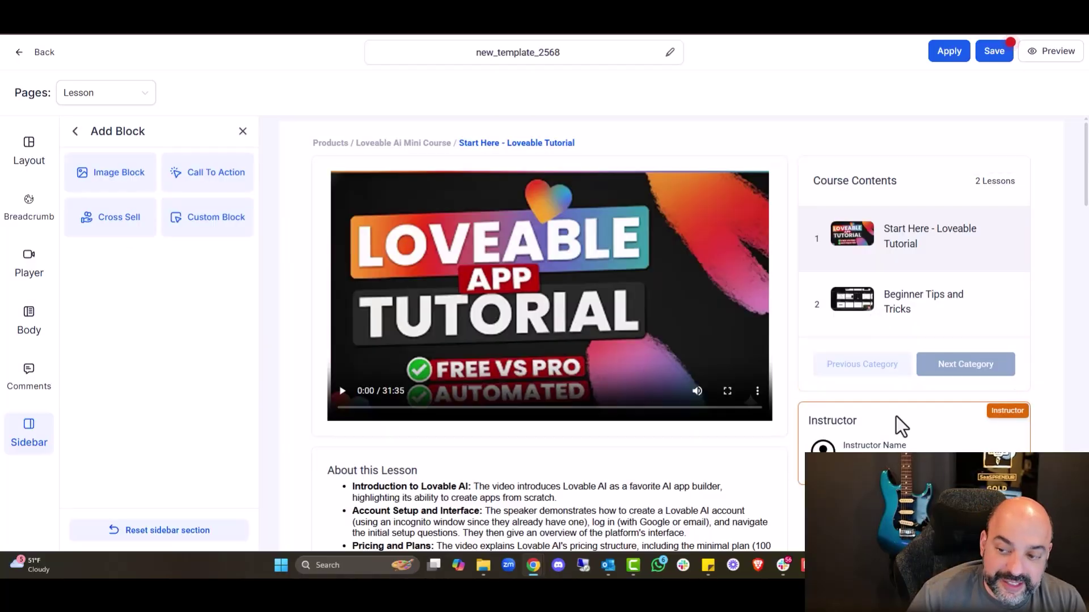
scroll(902, 426, "down", 5)
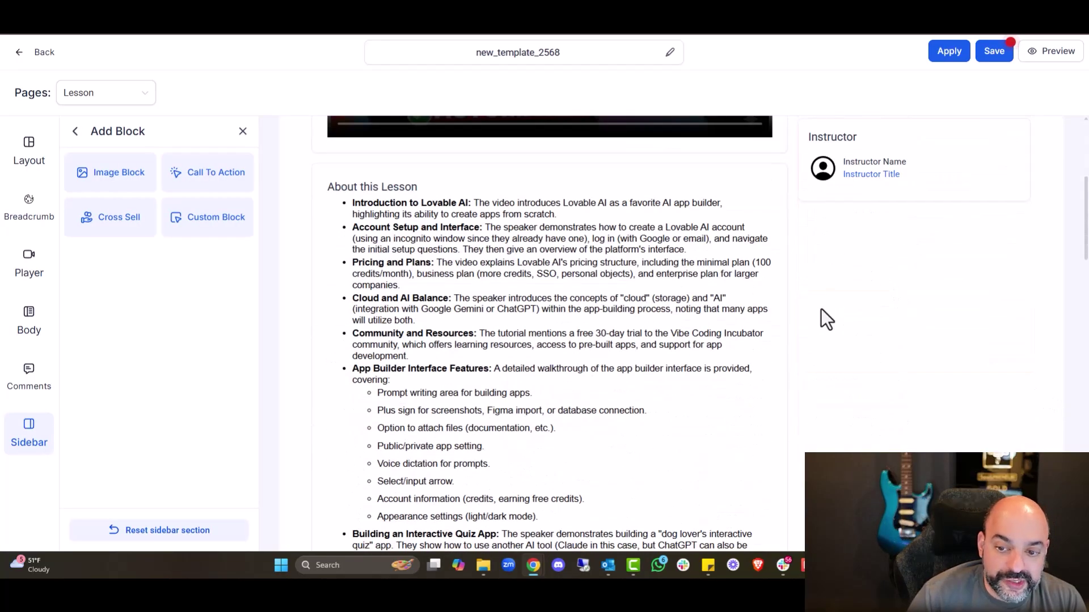
scroll(912, 309, "up", 5)
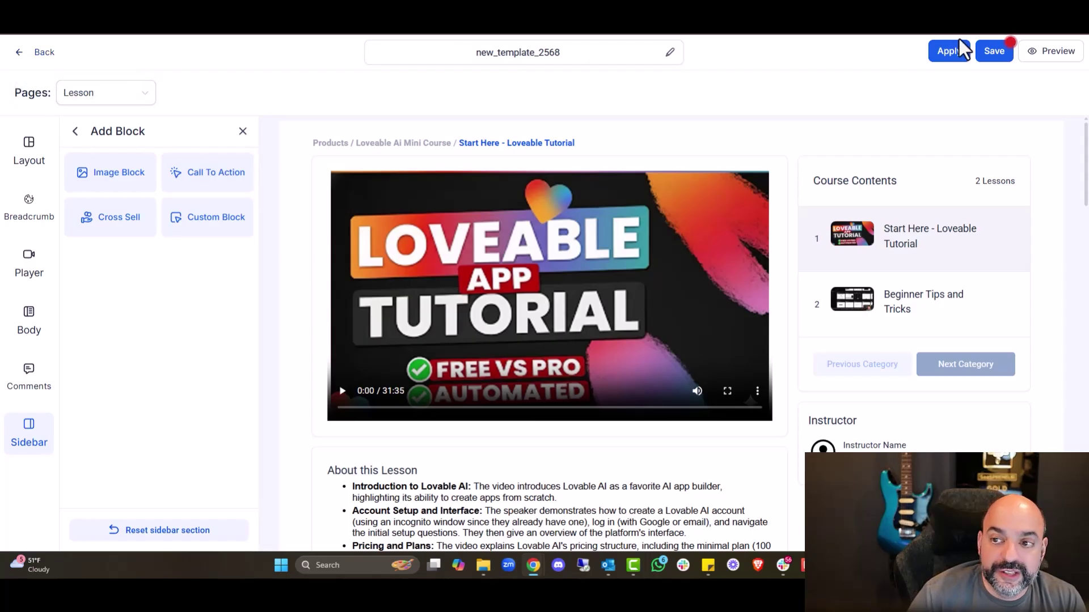
Leave the template editor, discarding the unsaved changes, and find new_template_2568 among the customised templates
left_click(19, 61)
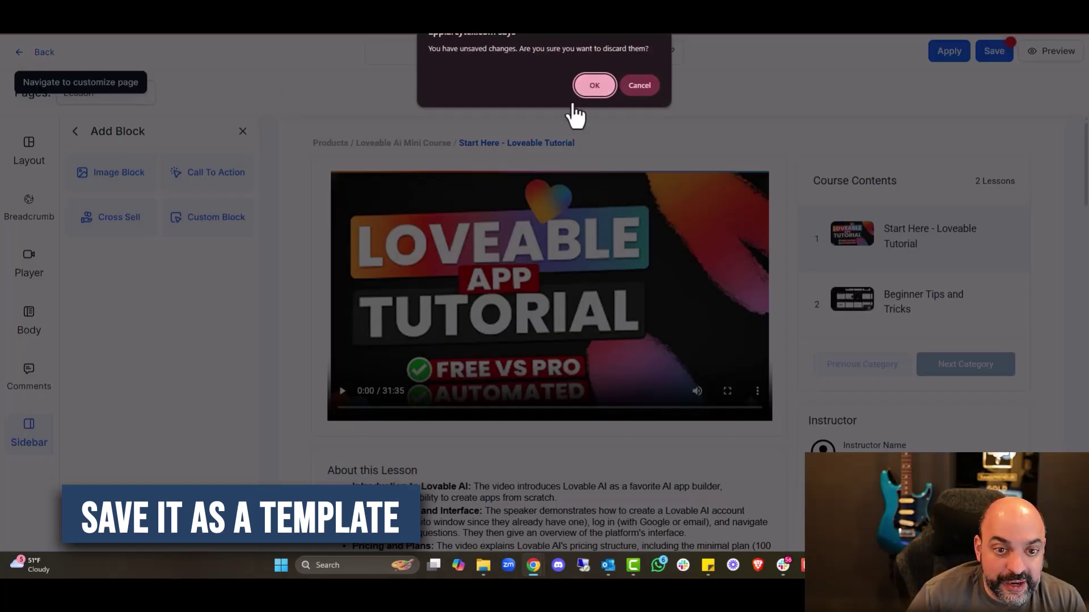
left_click(590, 86)
scroll(474, 319, "down", 2)
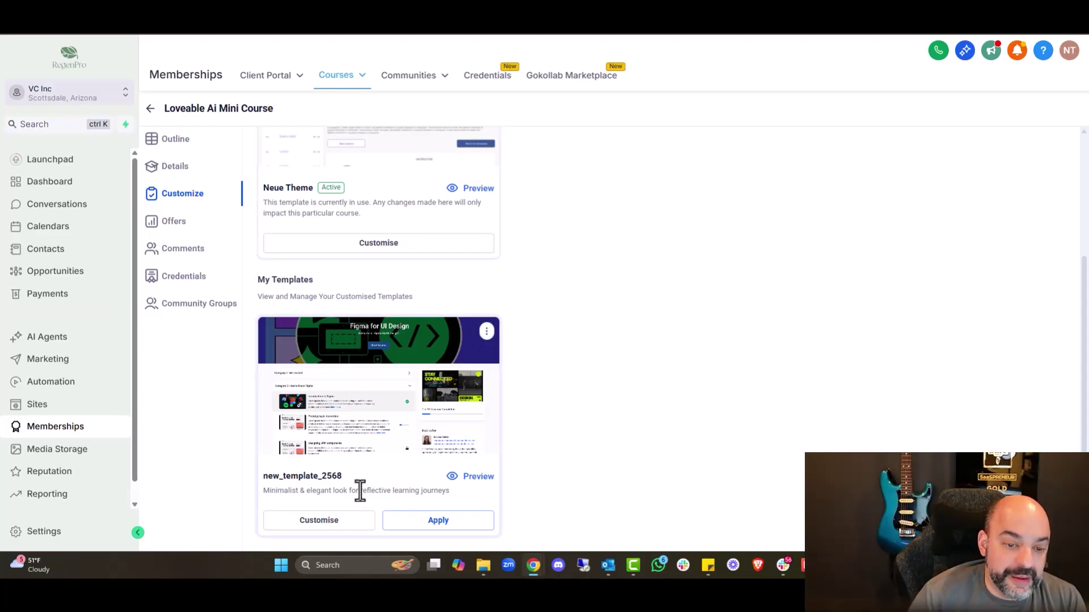
Delete the new_template_2568 template from My Templates and confirm the deletion
left_click(486, 333)
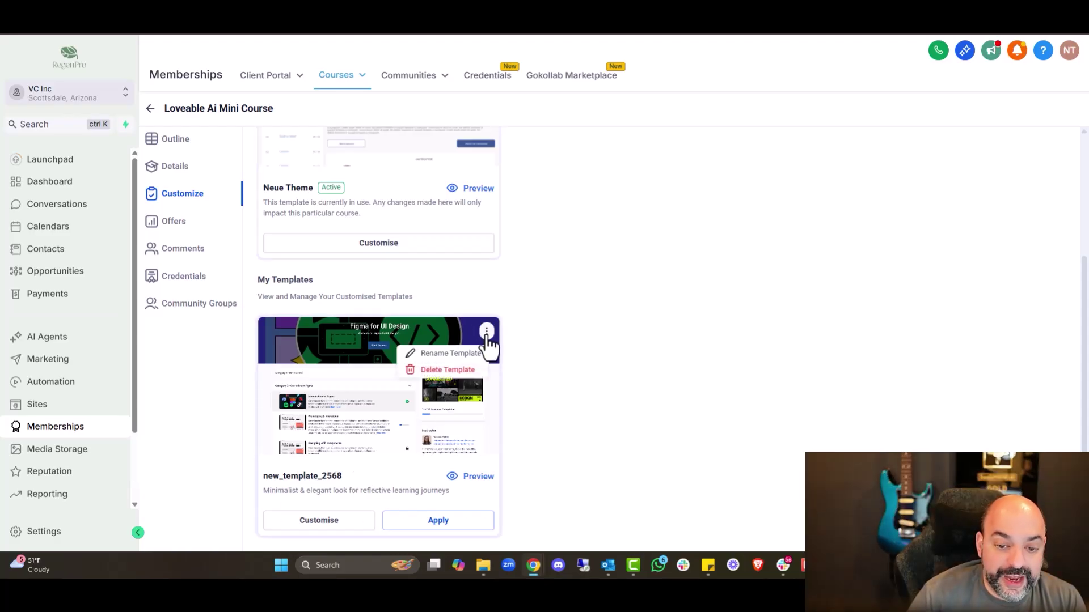
left_click(448, 370)
left_click(659, 331)
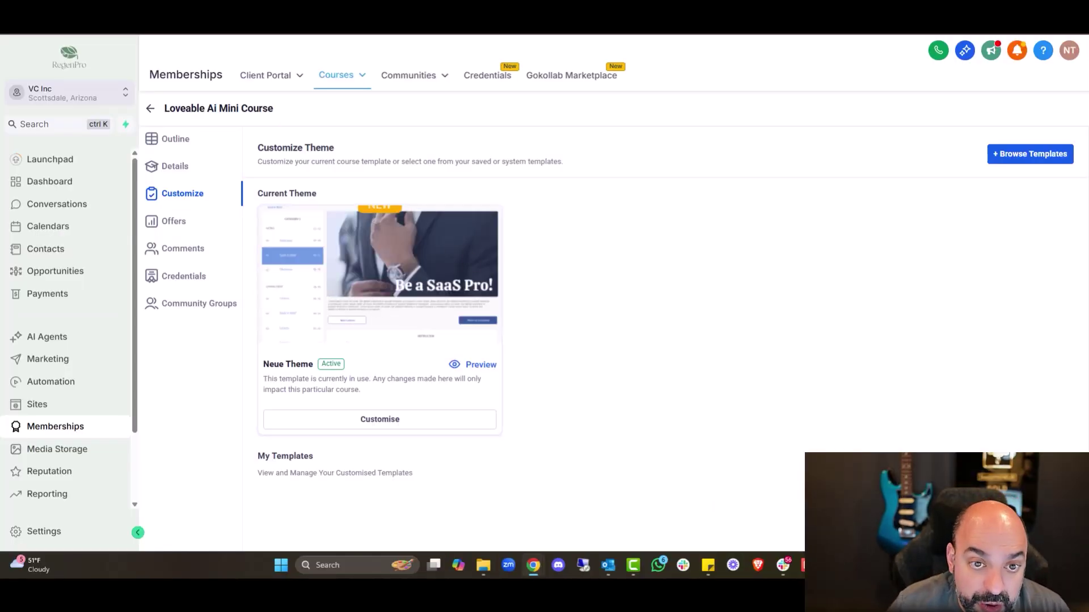
Open the memberships' Community Groups list and view the Vibe Coding Incubator group's card
left_click(431, 75)
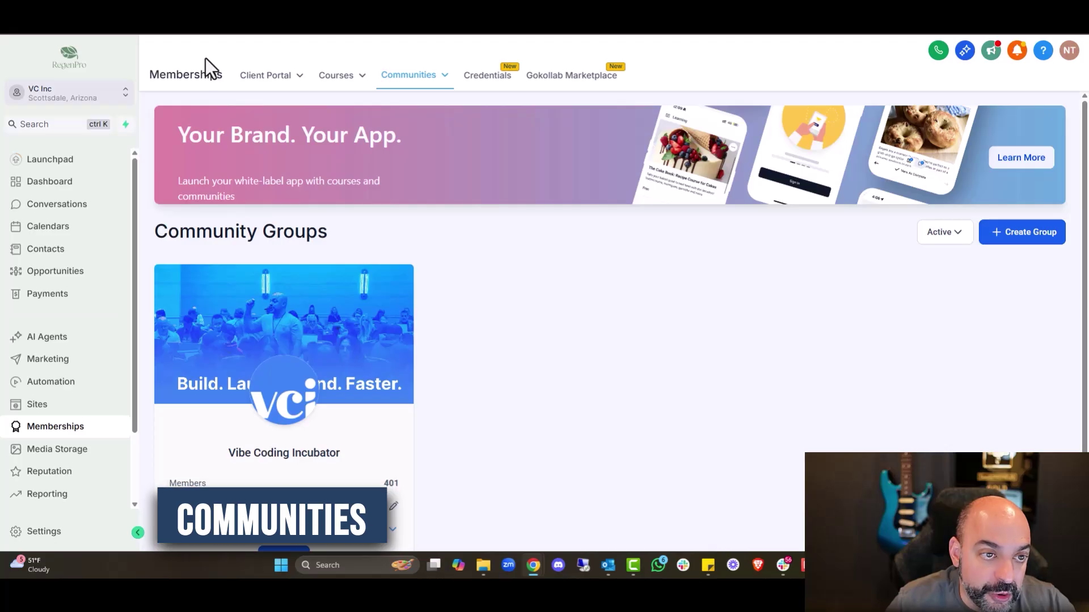
scroll(462, 247, "down", 1)
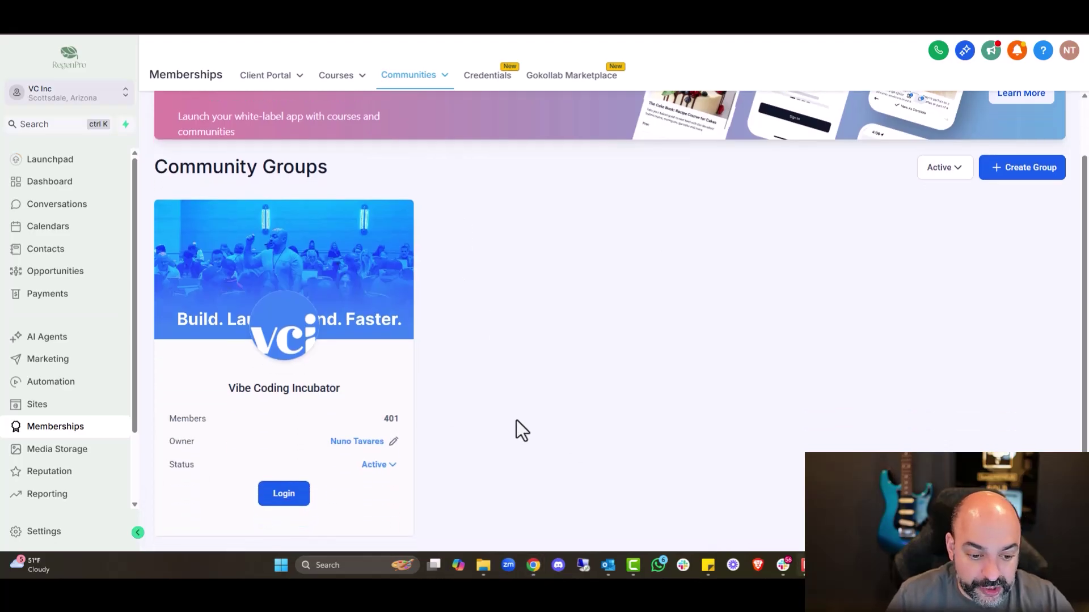
Log in to the Vibe Coding Incubator community group and open its group settings
left_click(294, 494)
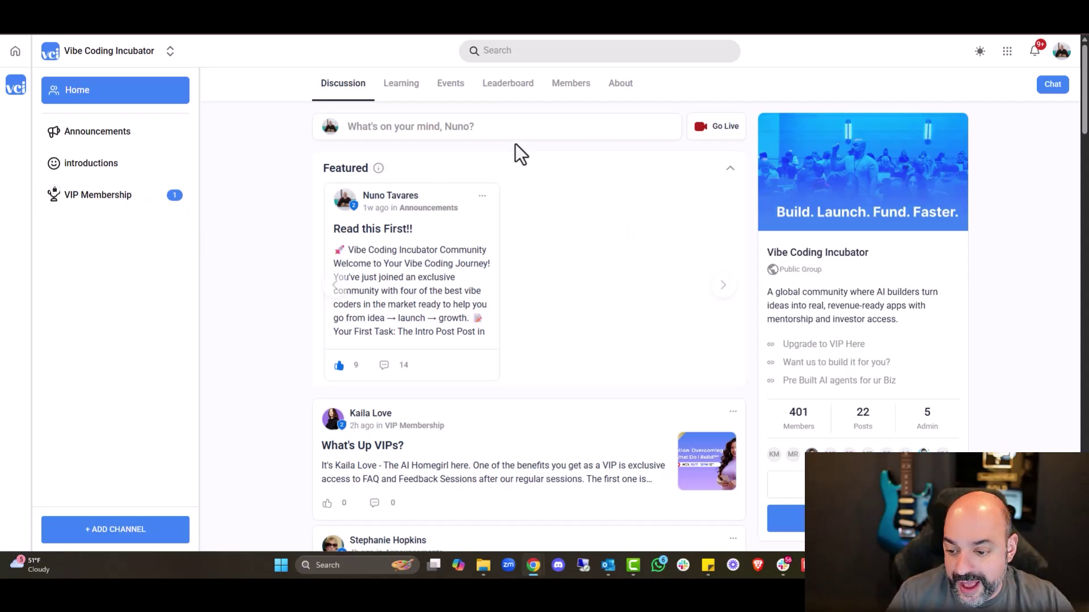
scroll(584, 312, "down", 4)
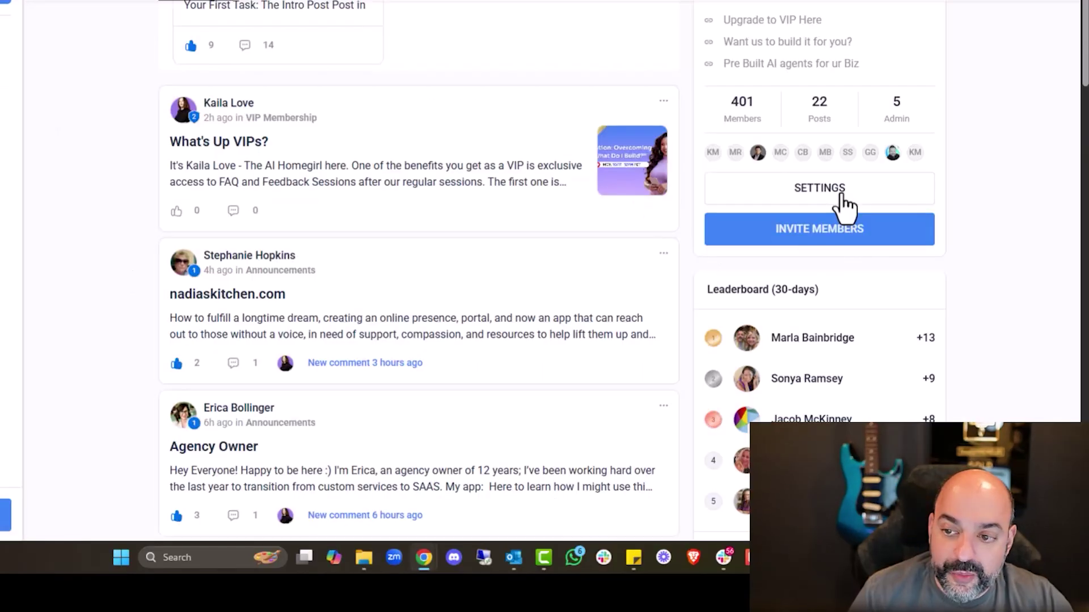
left_click(879, 263)
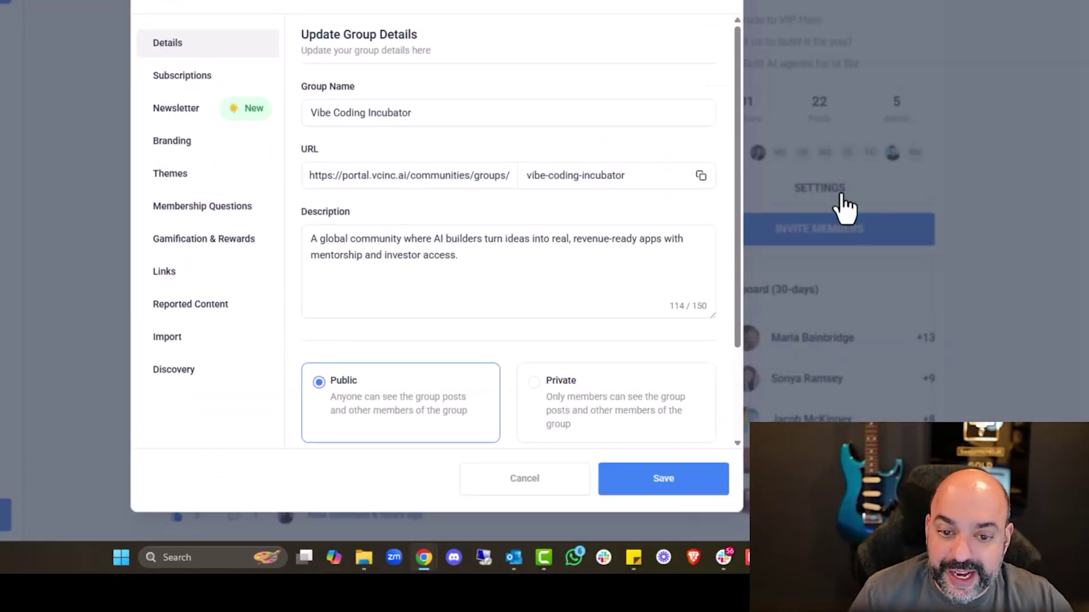
Set the group's newsletter frequency to Weekly and save the setting
left_click(186, 116)
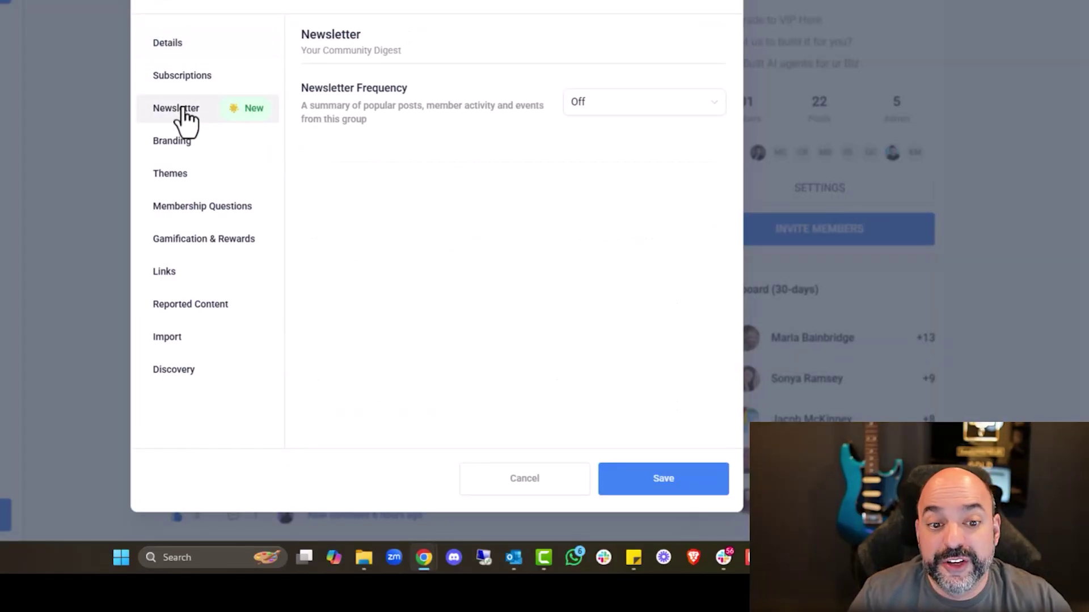
left_click(650, 108)
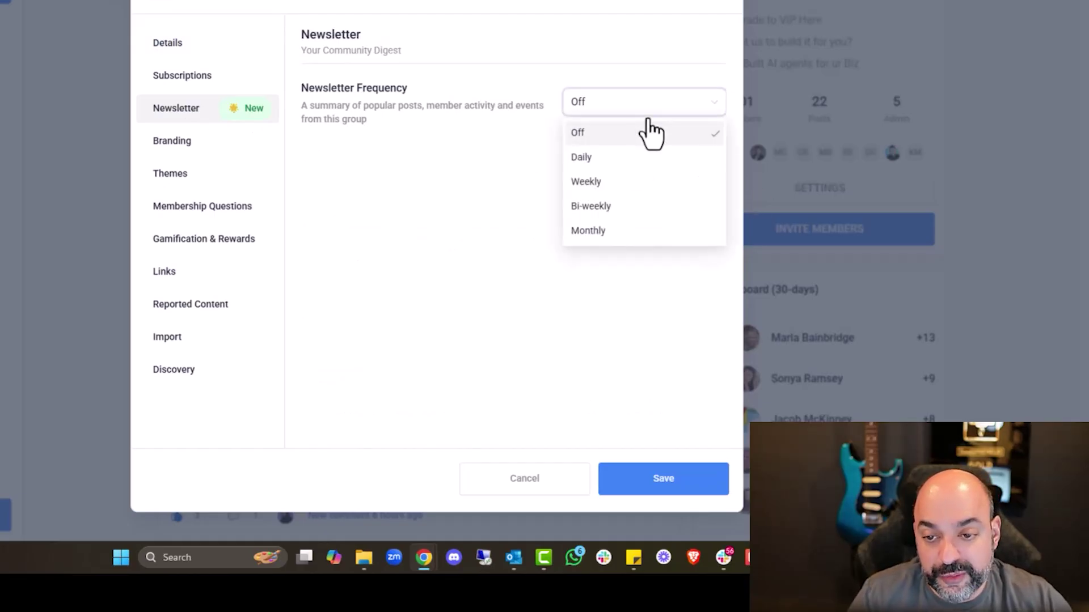
left_click(637, 183)
left_click(663, 488)
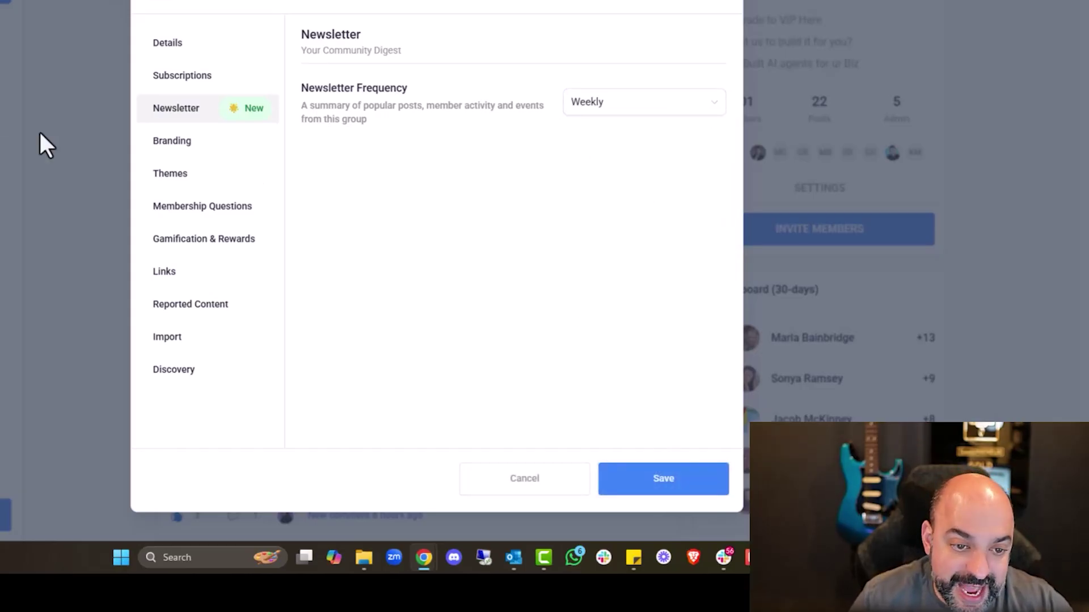
Review the group's branding, themes, membership questions, gamification and rewards, and promotional links settings
left_click(205, 142)
scroll(474, 364, "down", 5)
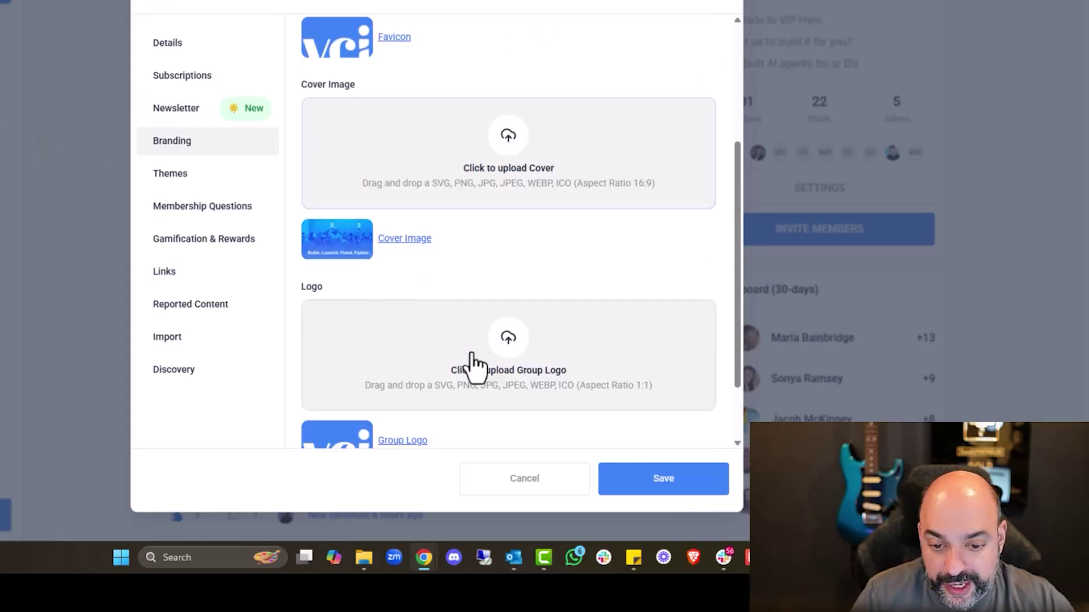
left_click(274, 173)
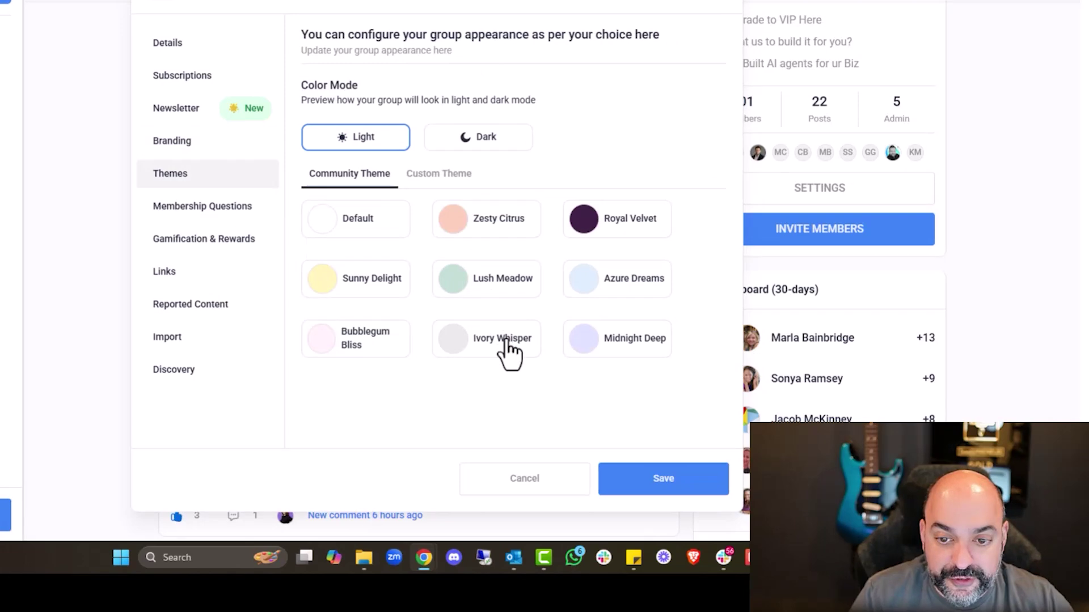
left_click(210, 210)
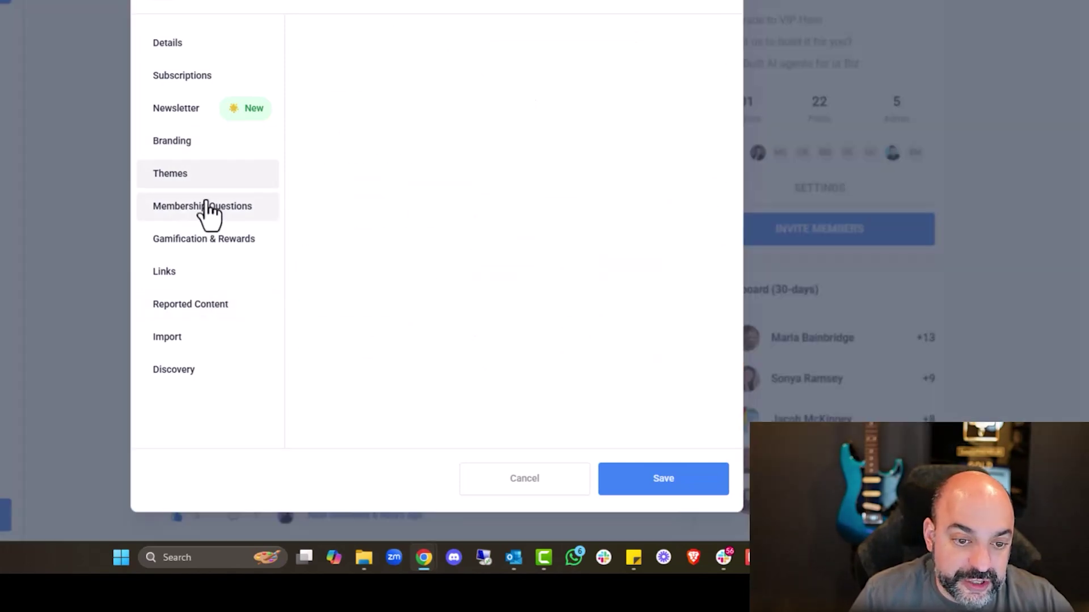
left_click(199, 241)
left_click(181, 287)
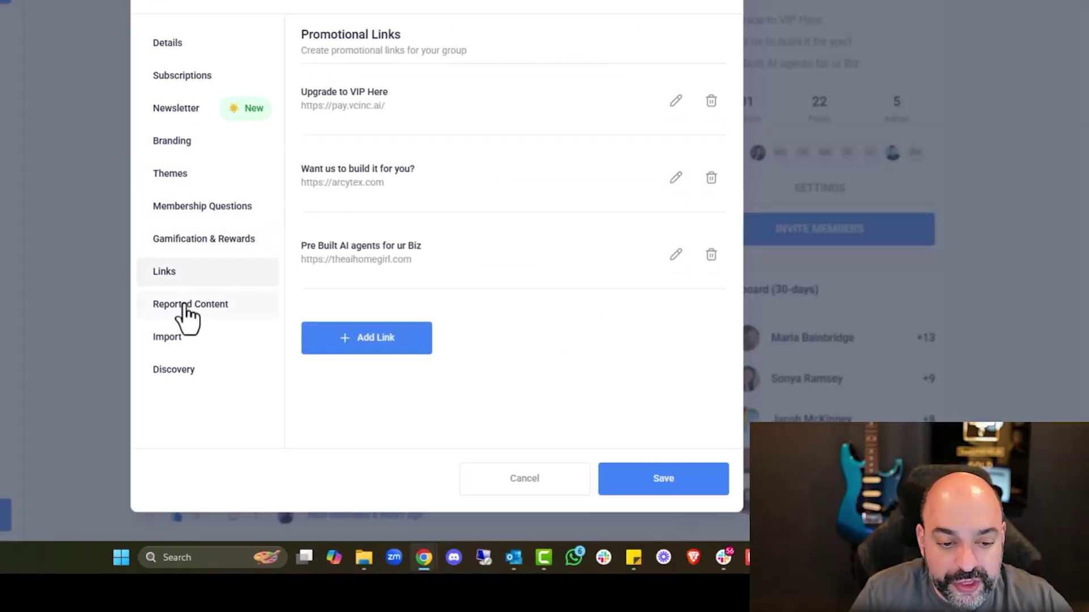
Examine the Skool member import form and the group's Discovery options, including its category
left_click(170, 341)
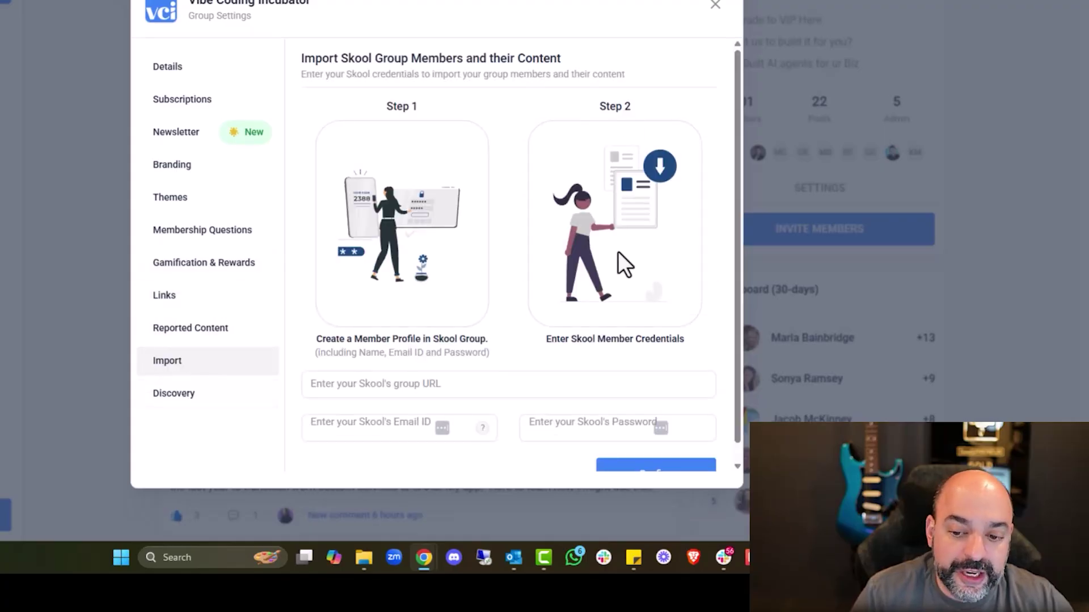
scroll(553, 289, "down", 1)
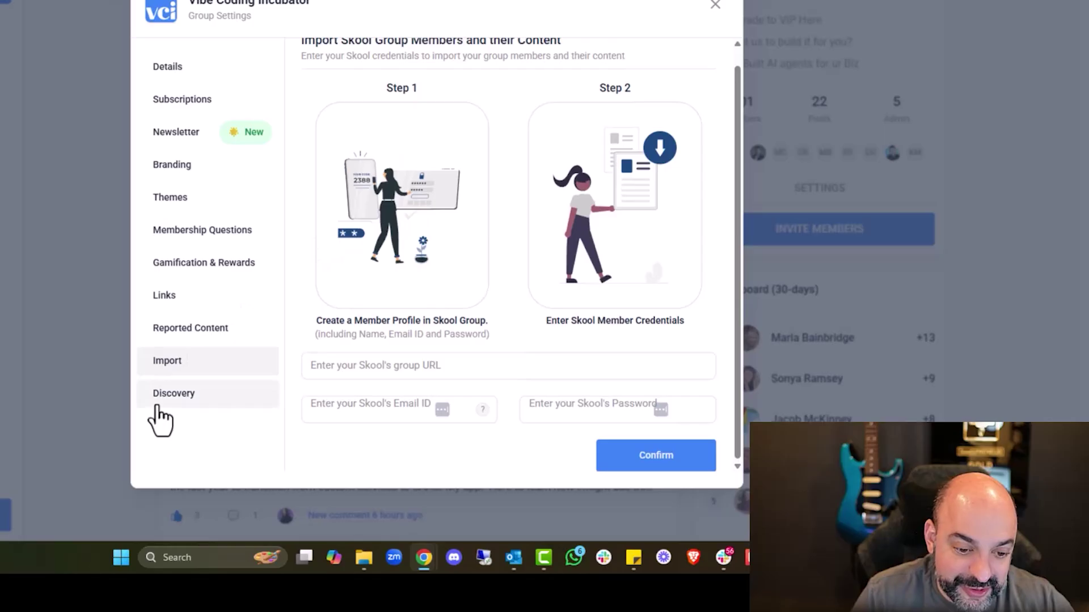
left_click(161, 397)
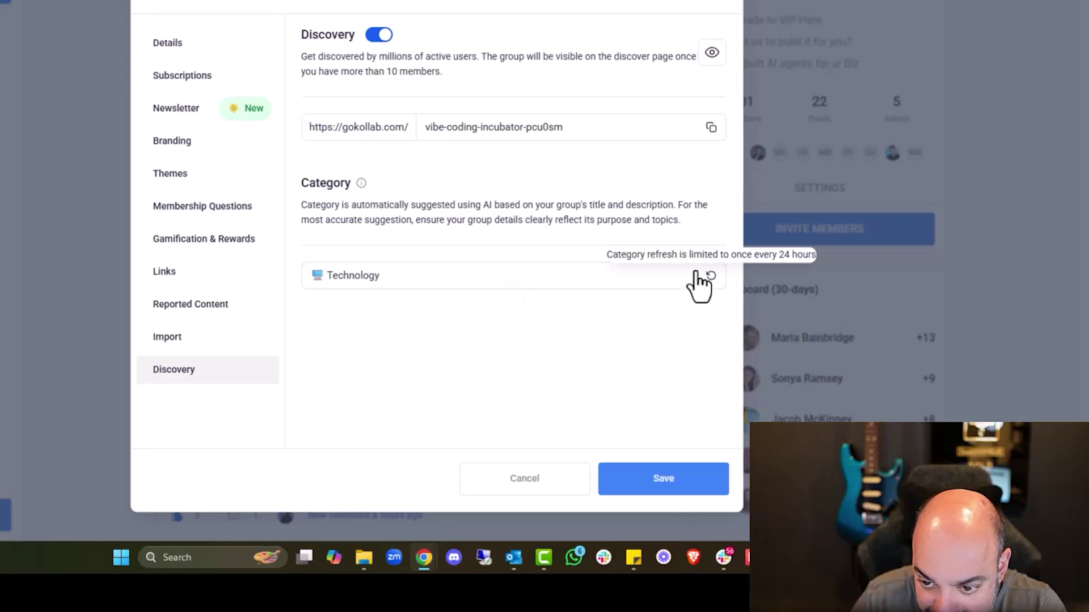
left_click_drag(682, 220, 580, 220)
Review the group details with their privacy and invitation options, and leave the group settings
left_click(170, 45)
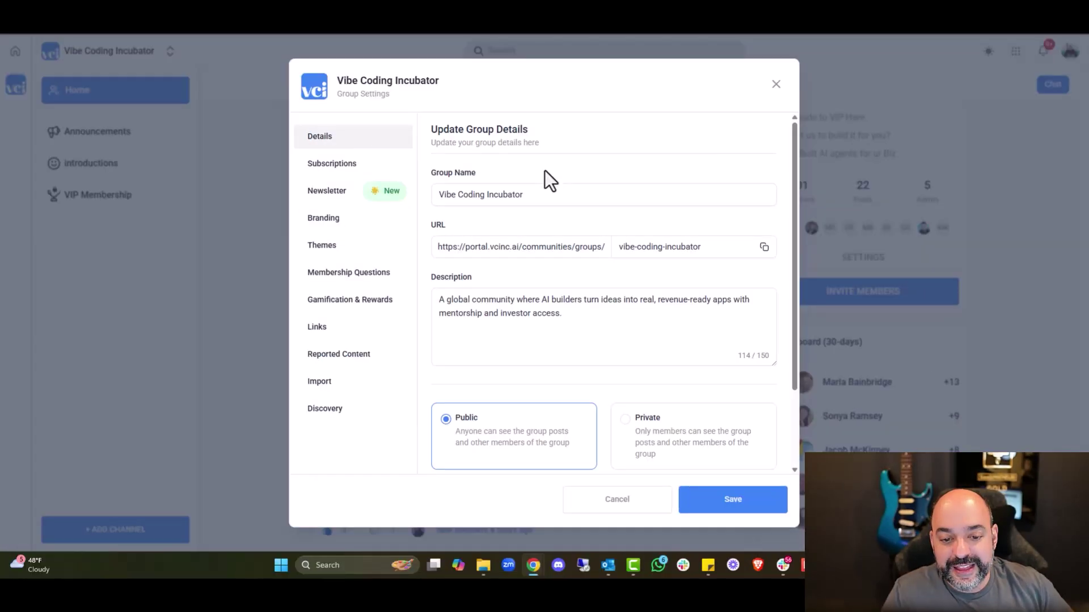
scroll(499, 252, "down", 3)
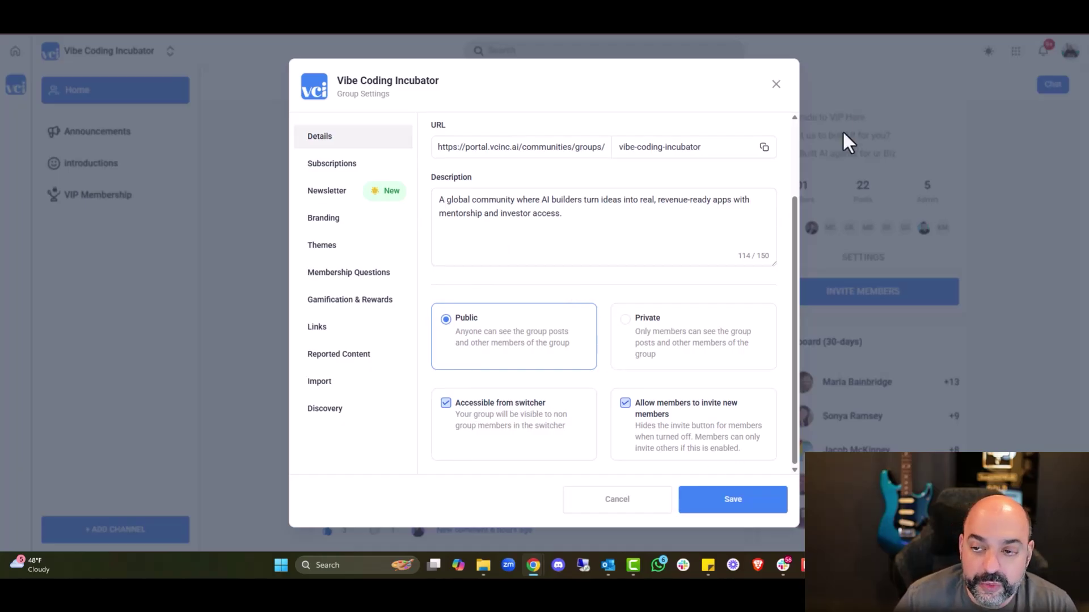
left_click(775, 84)
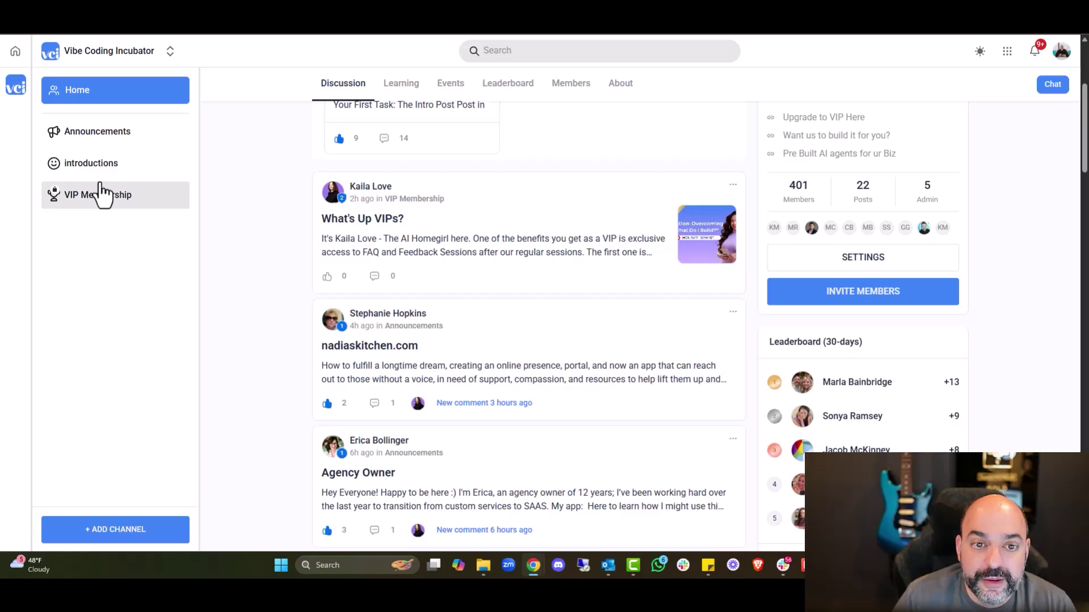
Open the Go Live setup from the group's discussion page, granting device access and turning on the microphone
scroll(486, 318, "up", 4)
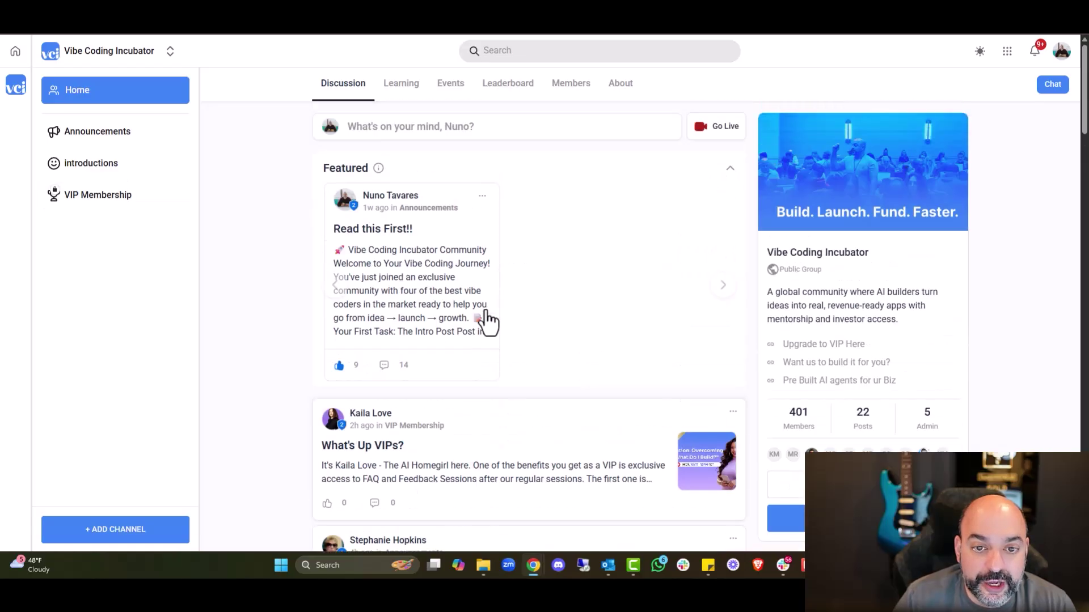
left_click(717, 132)
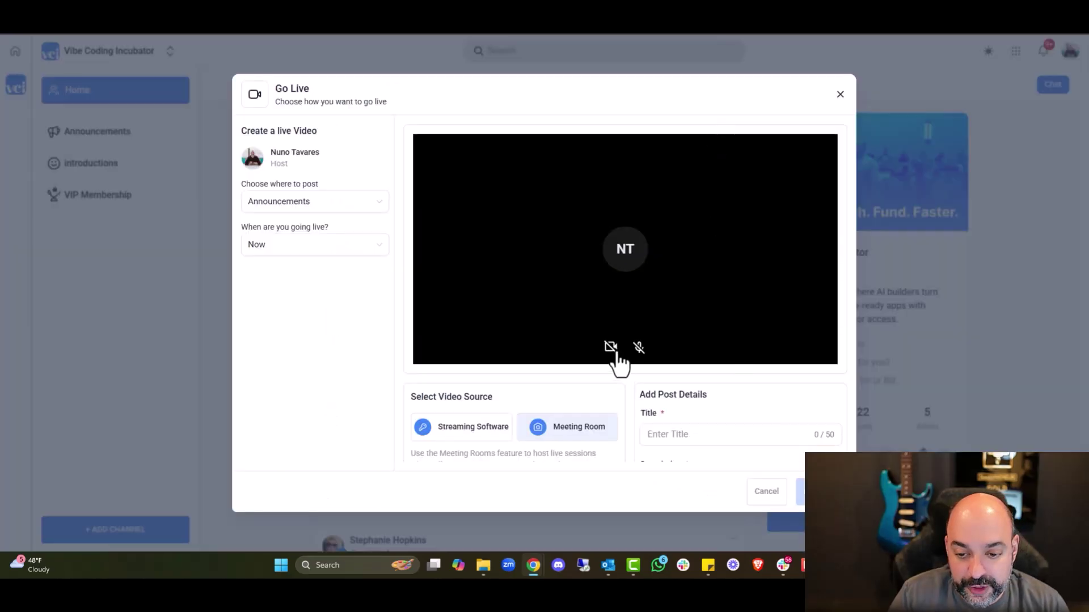
left_click(638, 349)
left_click(161, 212)
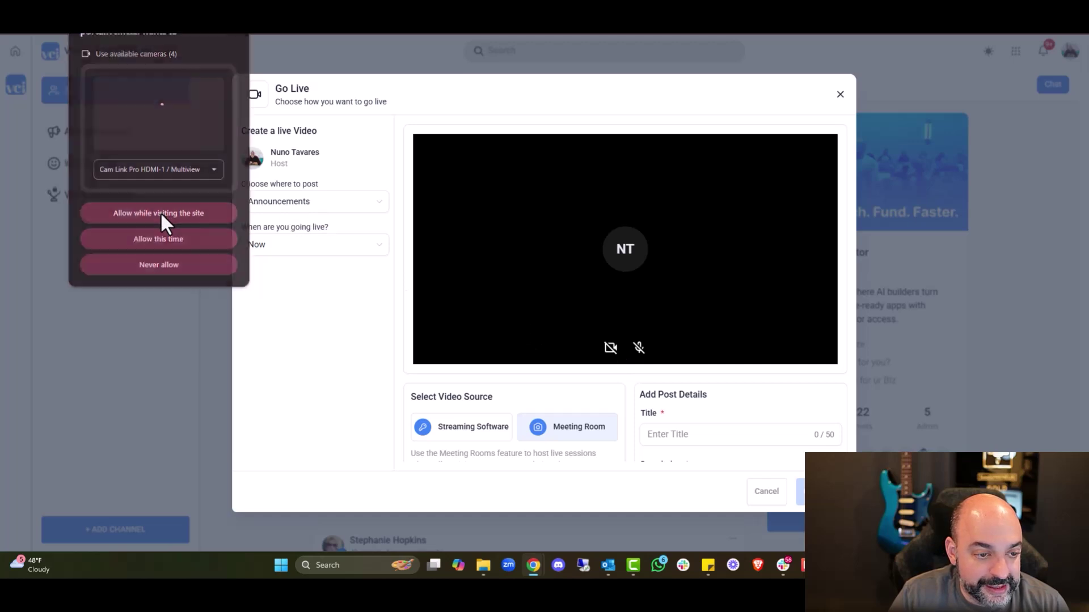
left_click(638, 346)
left_click(196, 154)
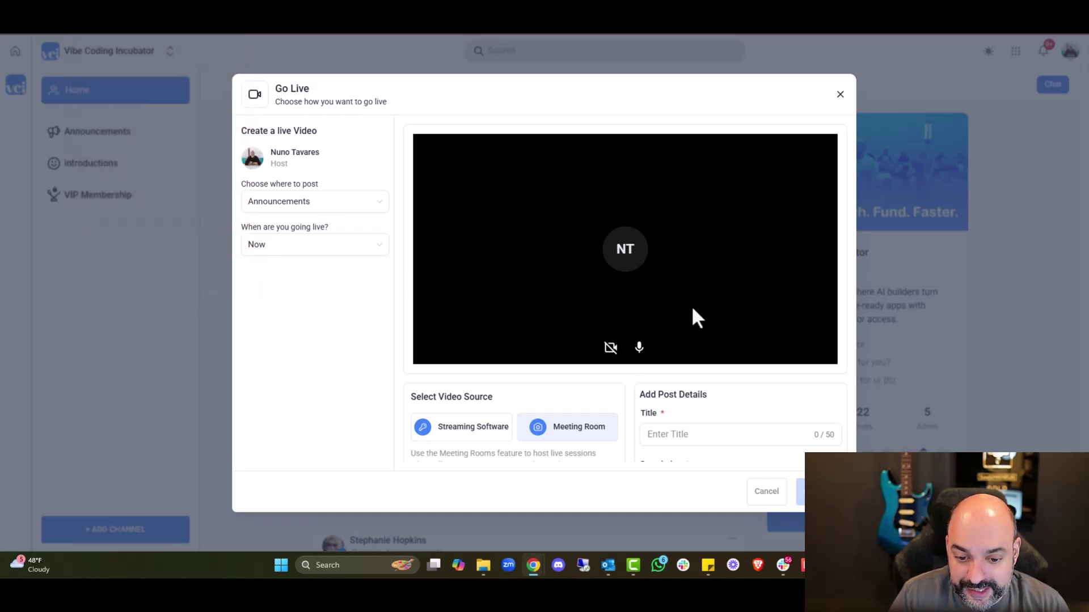
Compare the Streaming Software and Meeting Room video sources for the live video, ending on Meeting Room
scroll(698, 304, "down", 3)
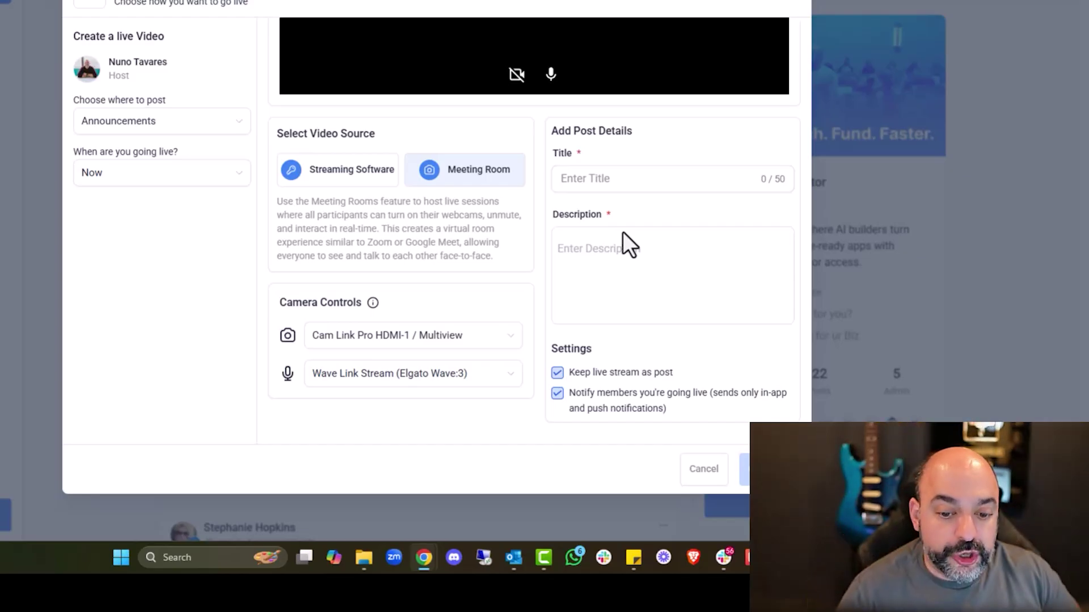
left_click(331, 193)
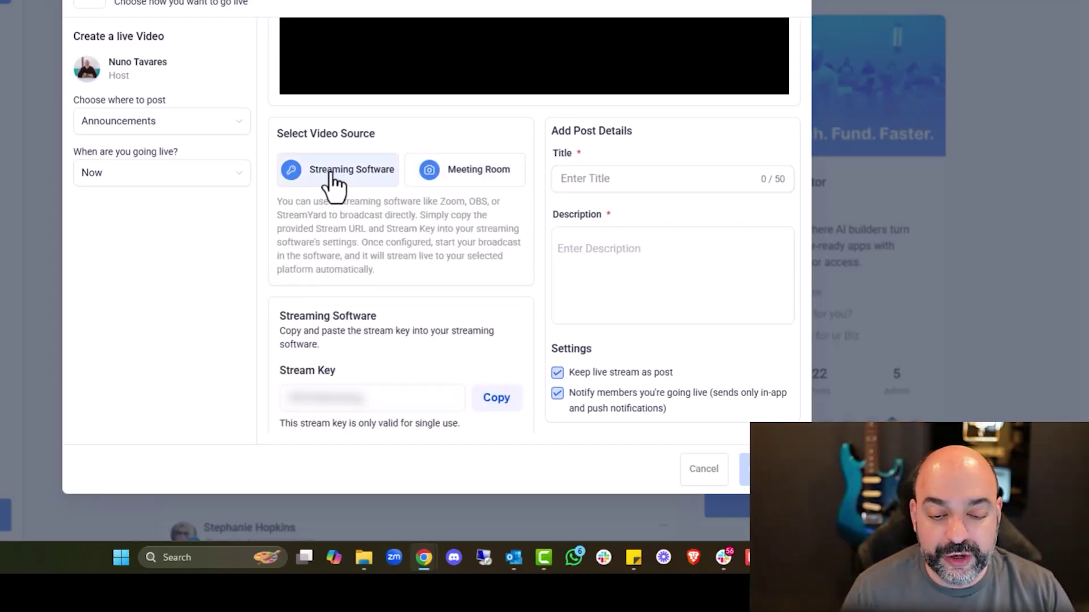
scroll(368, 362, "down", 2)
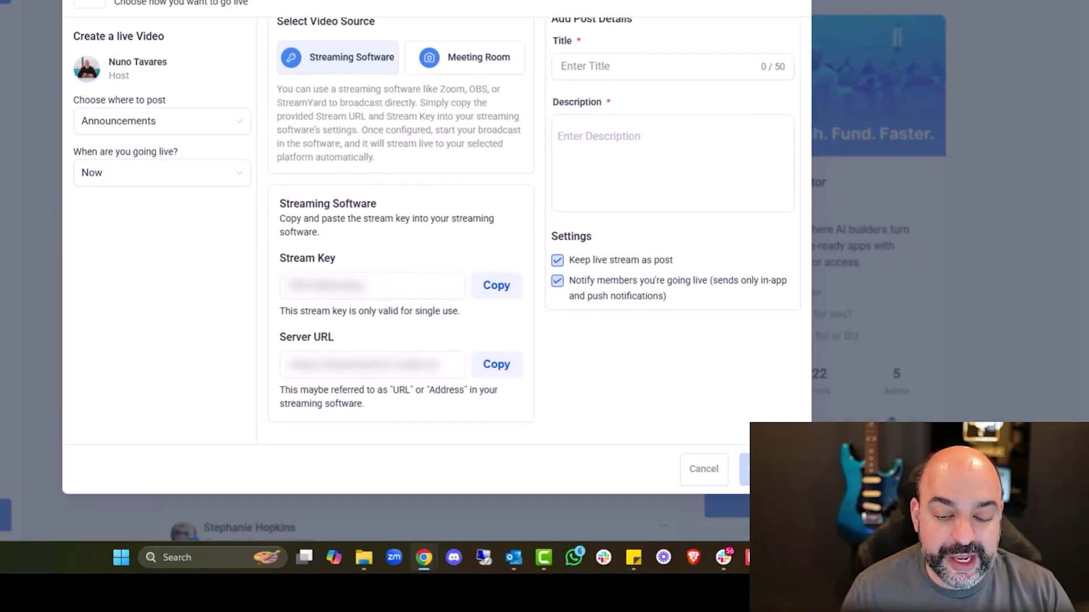
scroll(397, 255, "up", 2)
left_click(459, 190)
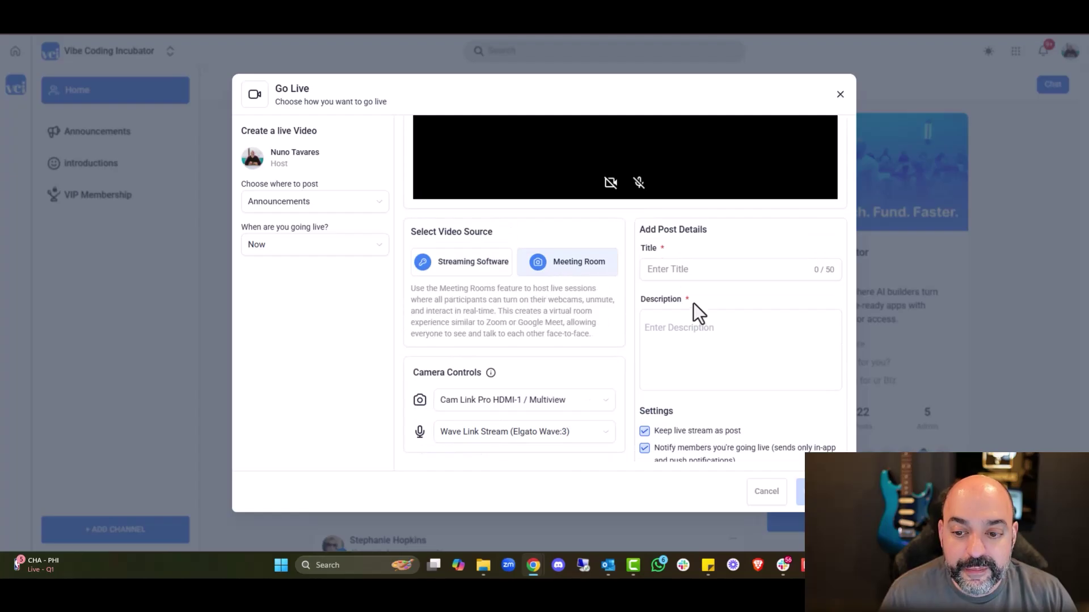
Enter "Welcome to Vibe Coding Incubator" as the live post's title and description, and disable notifying members about going live
type("Wel")
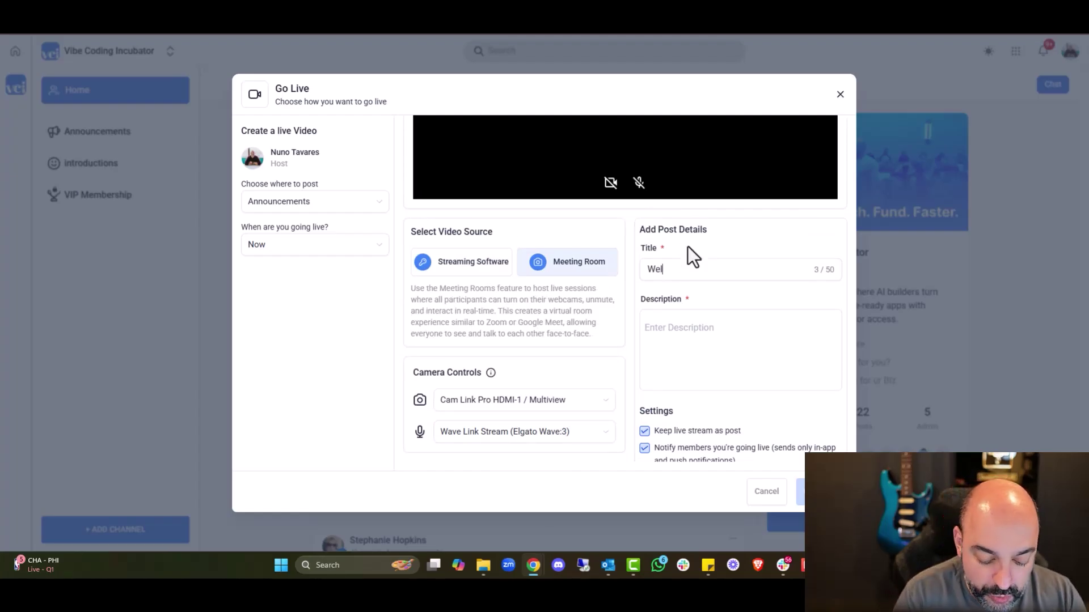
type("come to Vibe Coding Inc")
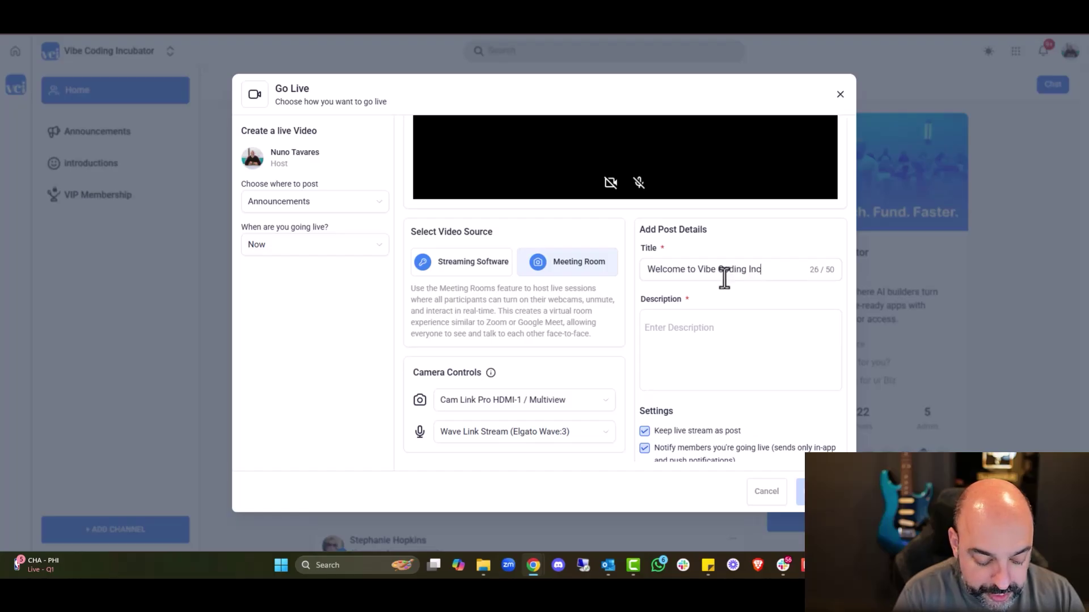
left_click_drag(618, 261, 569, 272)
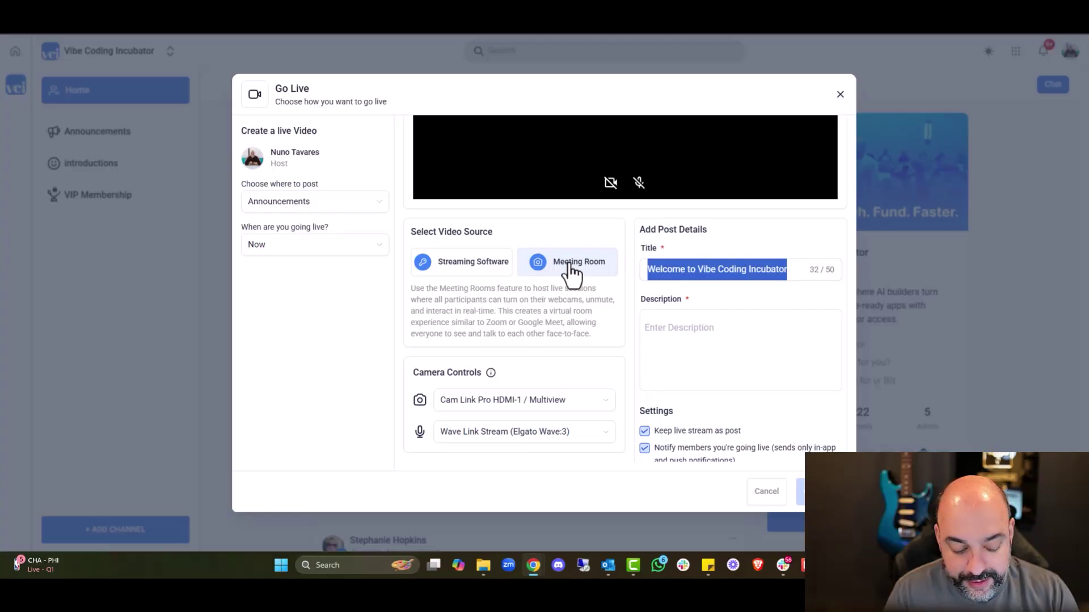
key("ctrl+c")
left_click(680, 352)
key("ctrl+v")
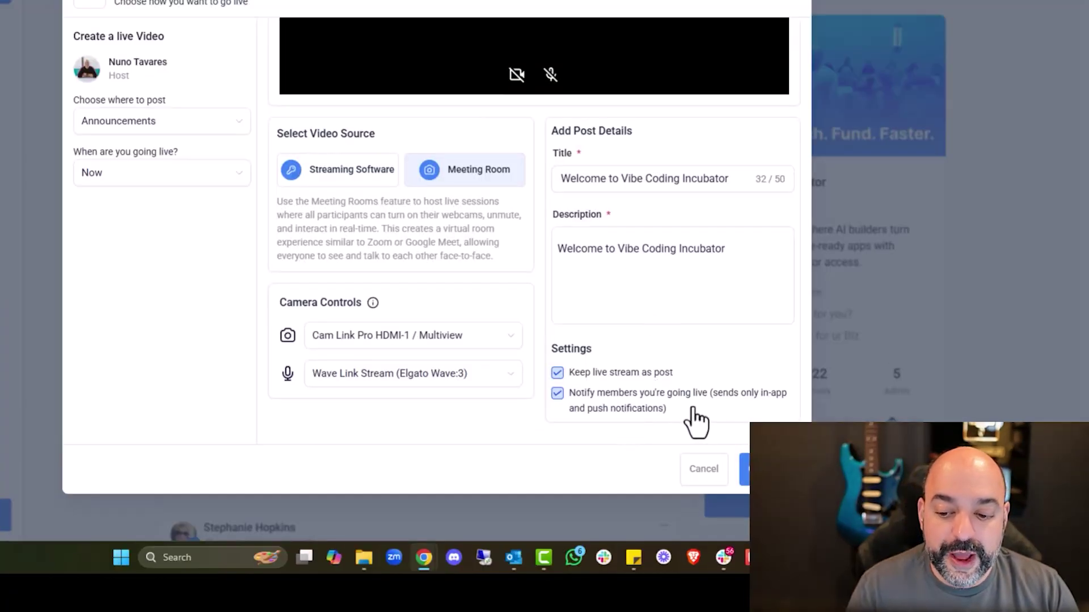
left_click(558, 395)
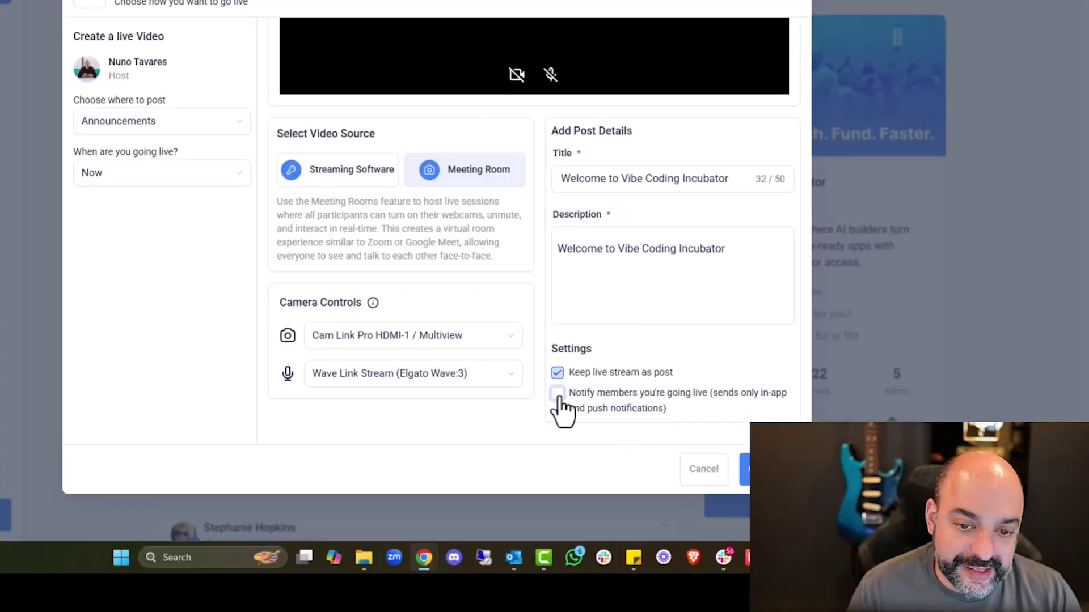
Unmute the microphone in the video preview and start the live meeting
scroll(517, 247, "up", 4)
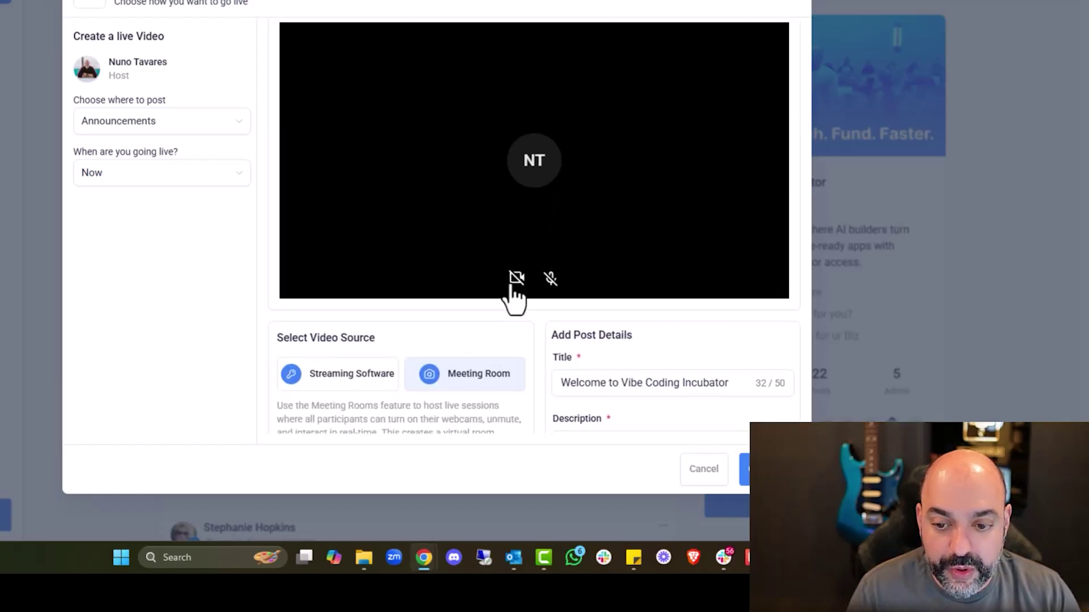
left_click(552, 278)
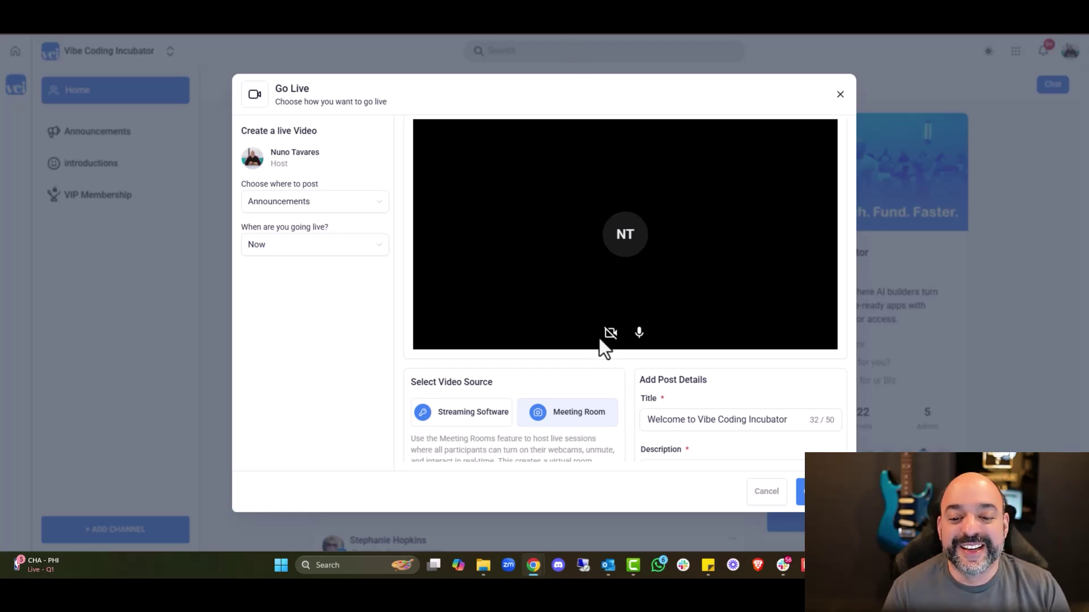
scroll(622, 355, "down", 3)
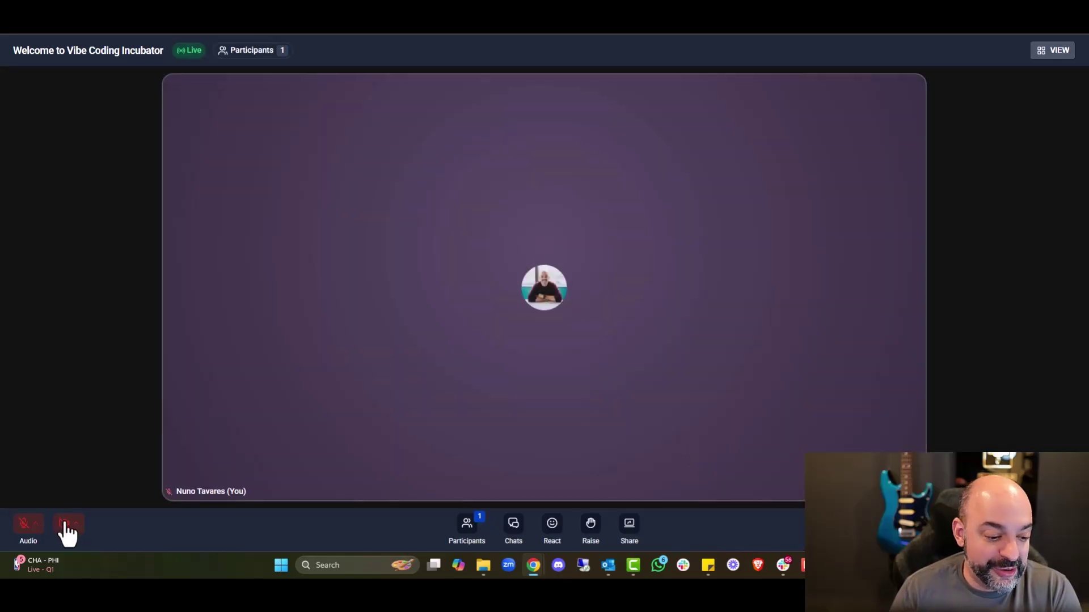
Unmute the audio in the live meeting, consent to being recorded, and open the meeting chat
left_click(32, 528)
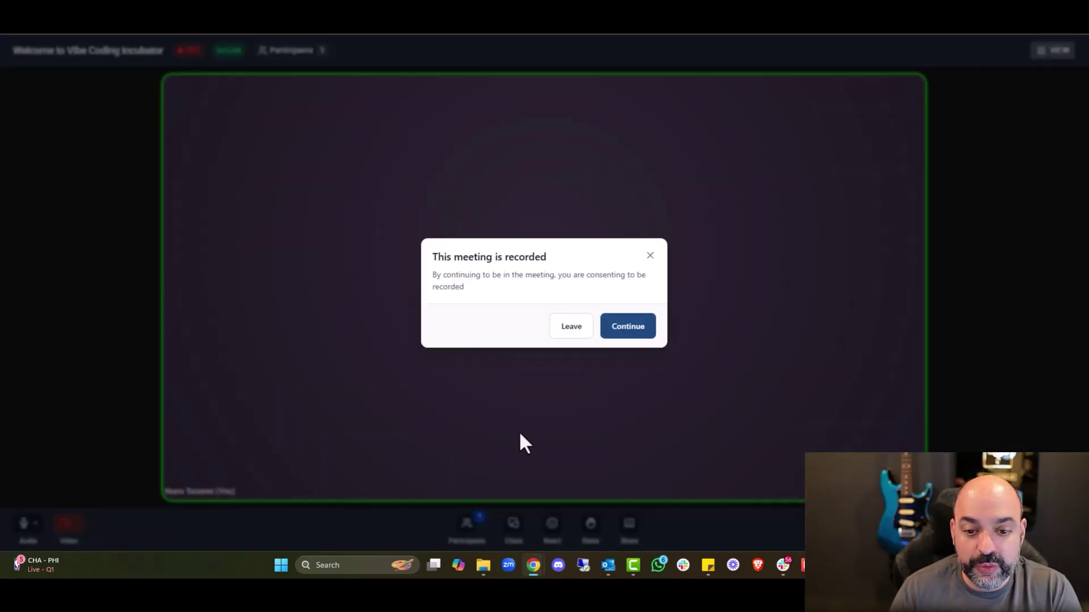
left_click(618, 328)
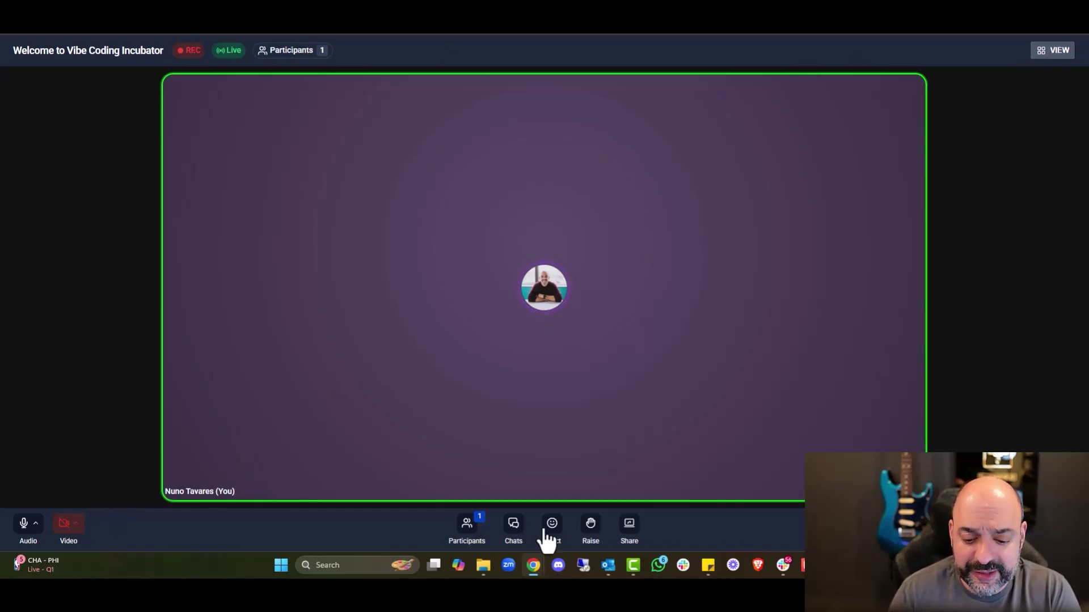
left_click(515, 527)
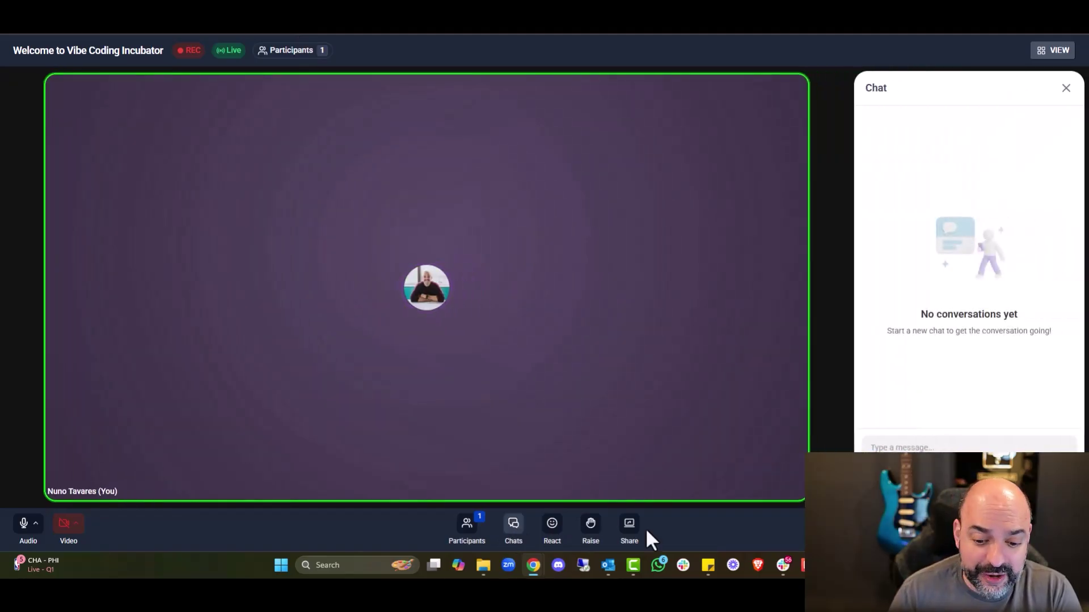
Raise a hand in the live meeting and share the entire Screen 2 with the participants
left_click(591, 528)
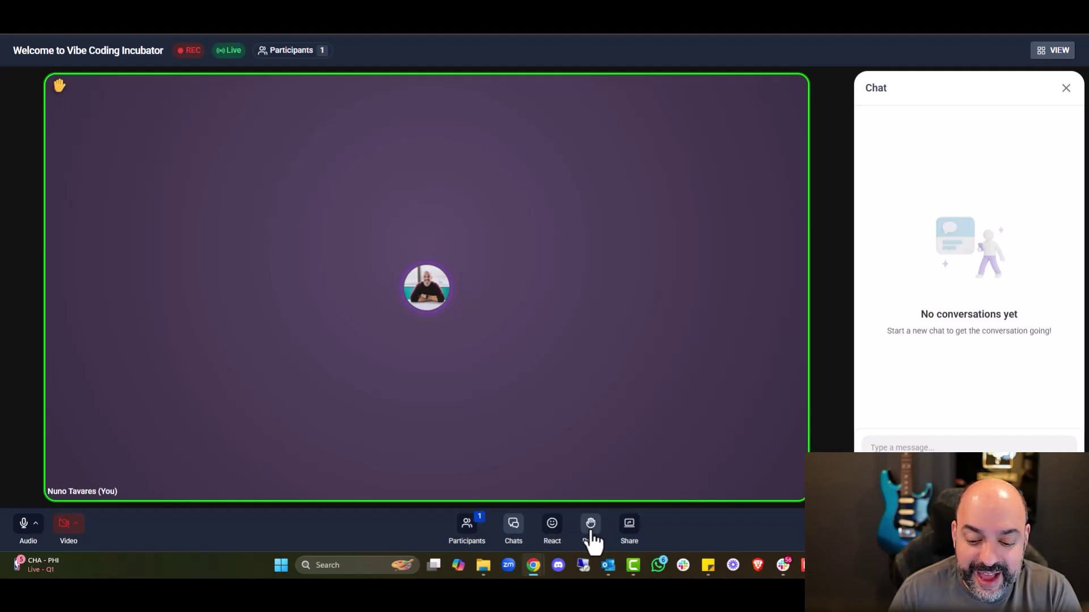
left_click(628, 536)
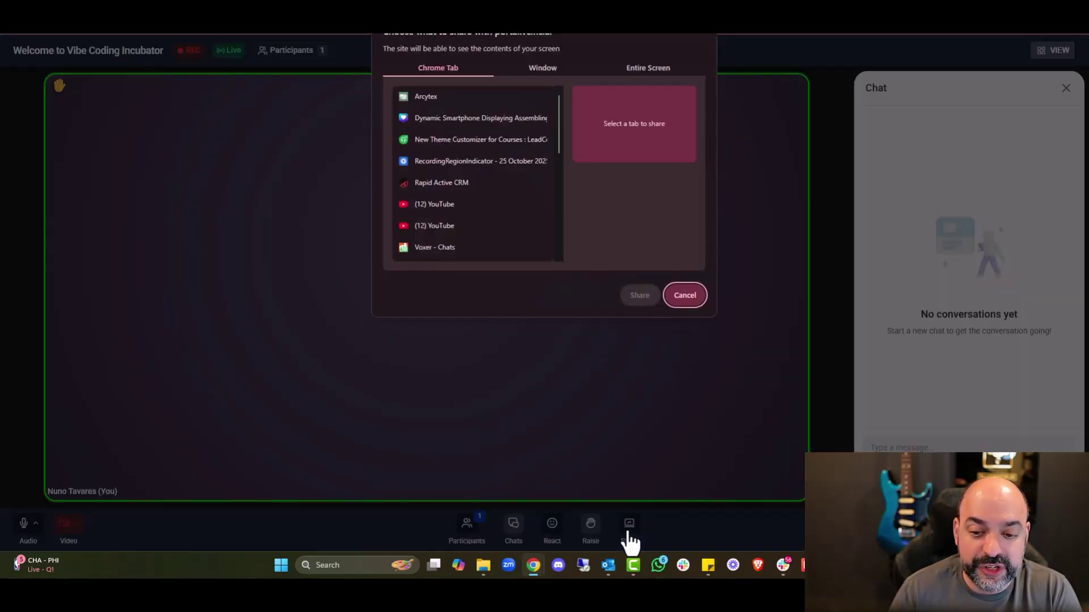
left_click(648, 68)
left_click(675, 210)
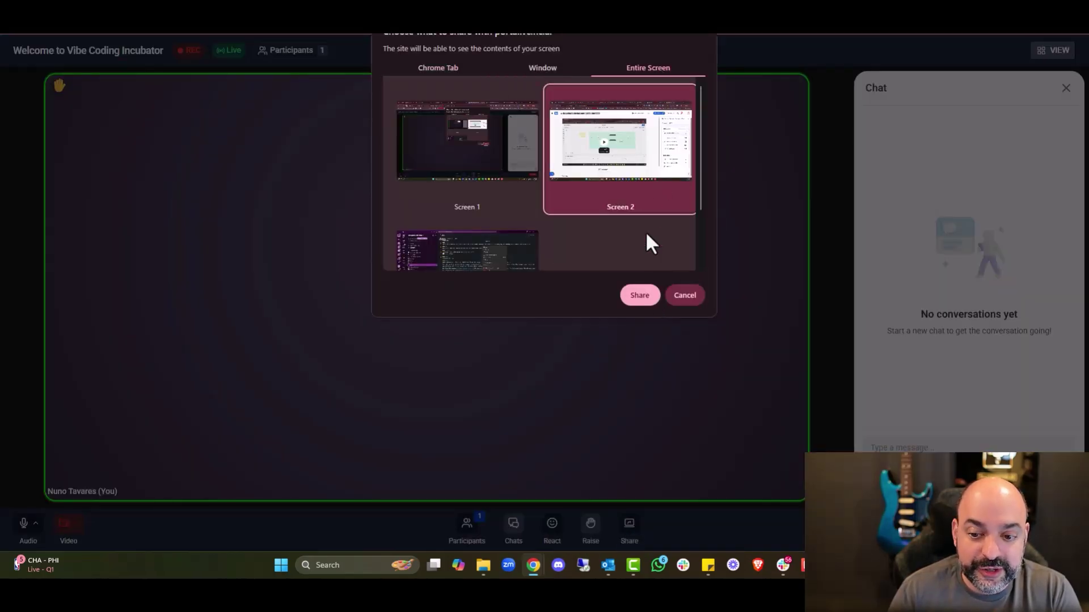
left_click(639, 295)
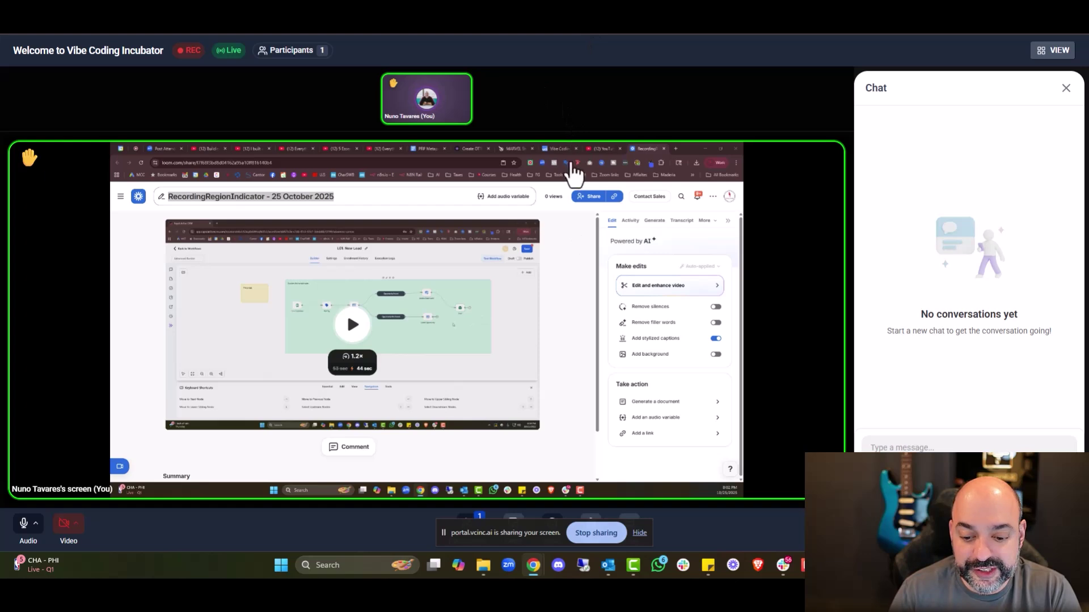
Stop sharing the screen and end the live session for everyone
left_click(608, 528)
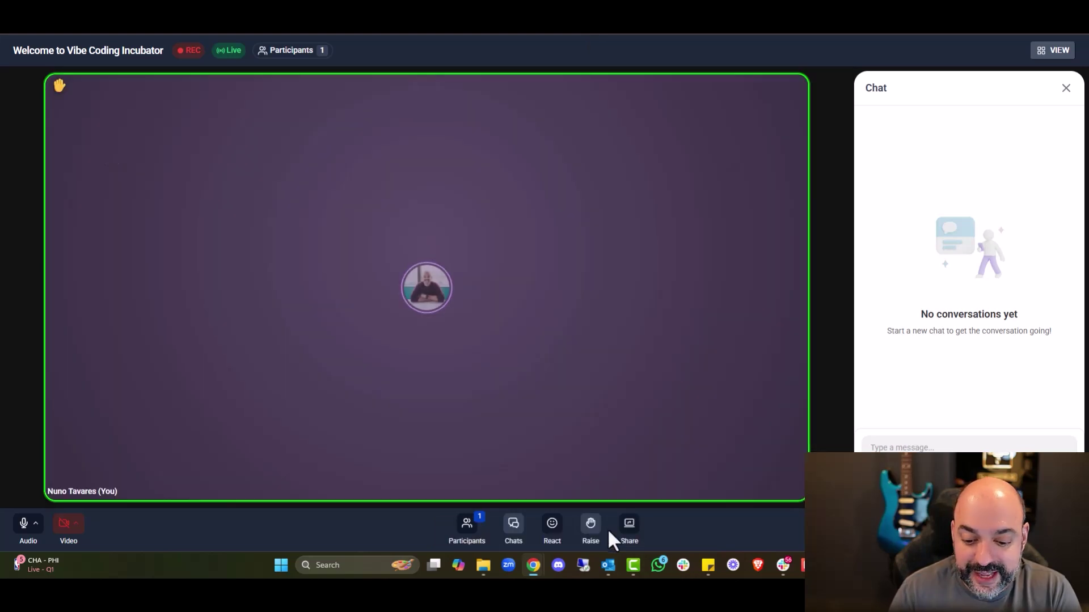
left_click(1052, 544)
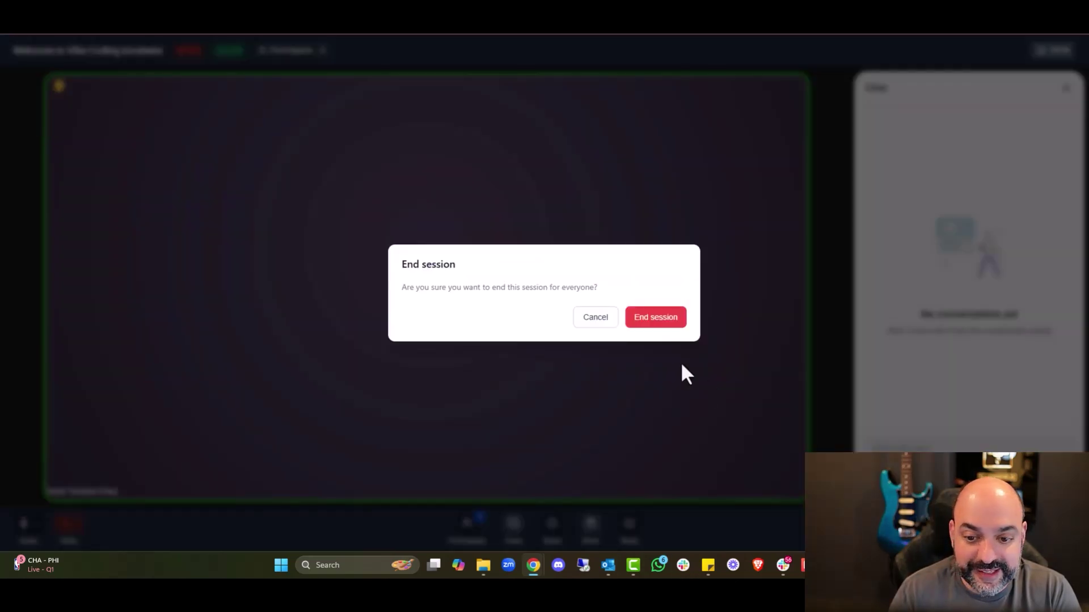
left_click(681, 320)
Delete the "Welcome to Vibe Coding Incubator" live post from the community's discussion feed
scroll(658, 334, "down", 7)
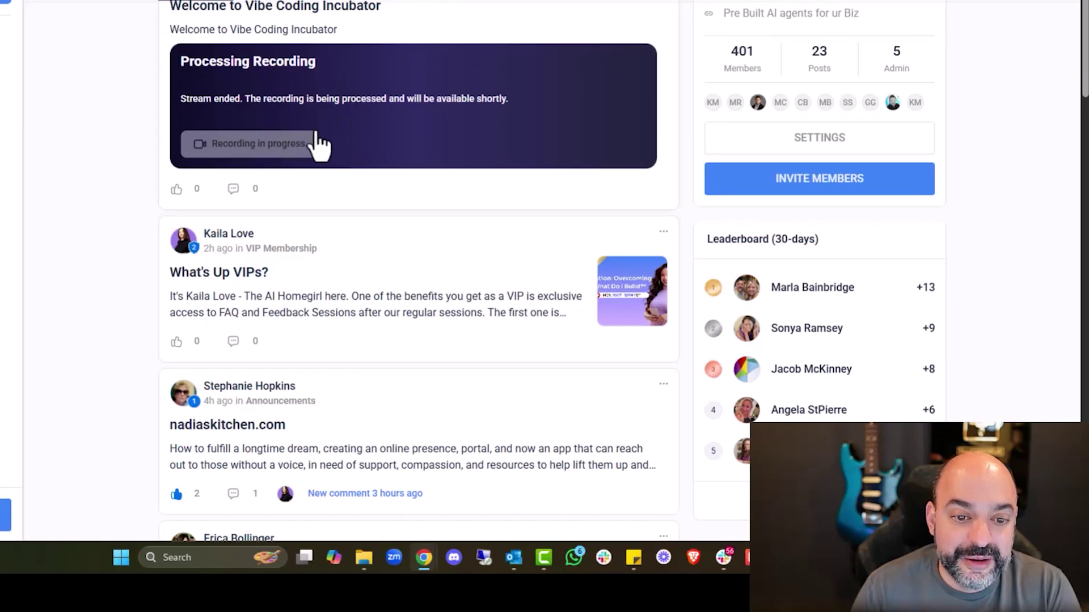
scroll(267, 238, "up", 7)
scroll(318, 326, "down", 6)
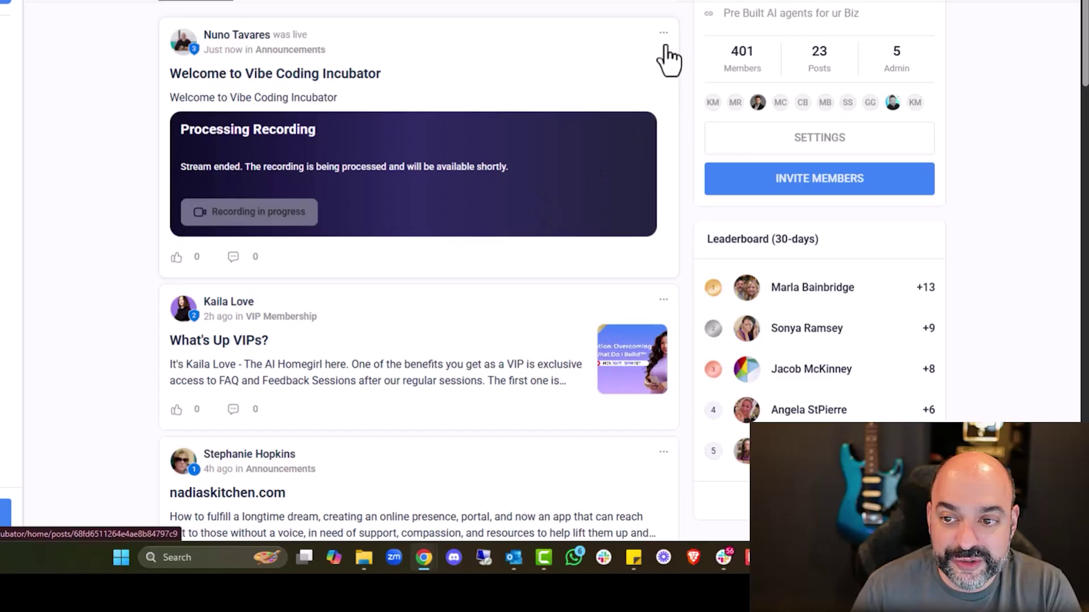
left_click(664, 34)
left_click(621, 83)
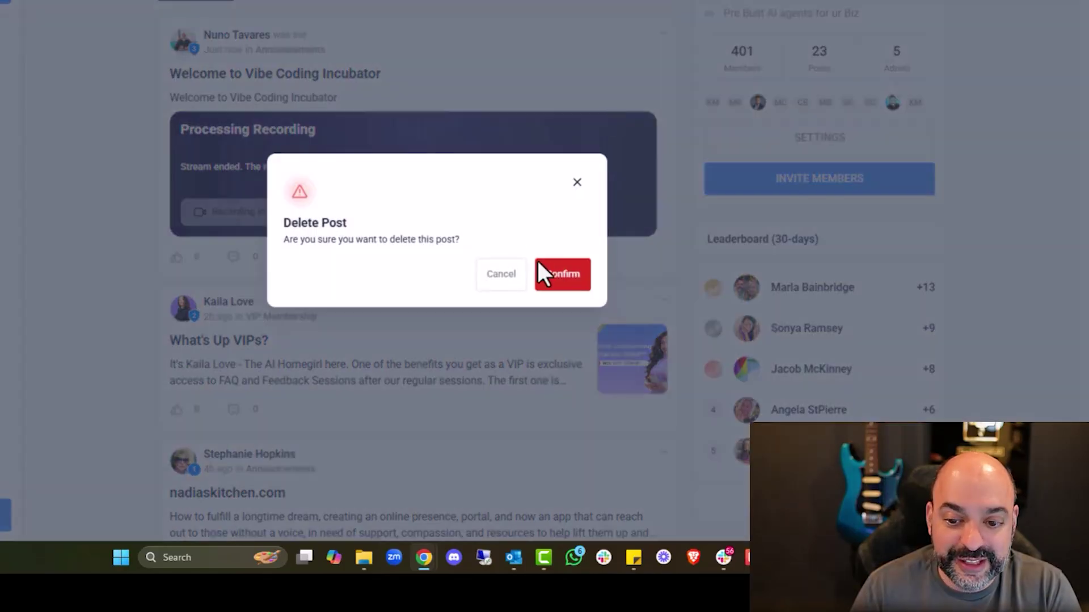
left_click(561, 274)
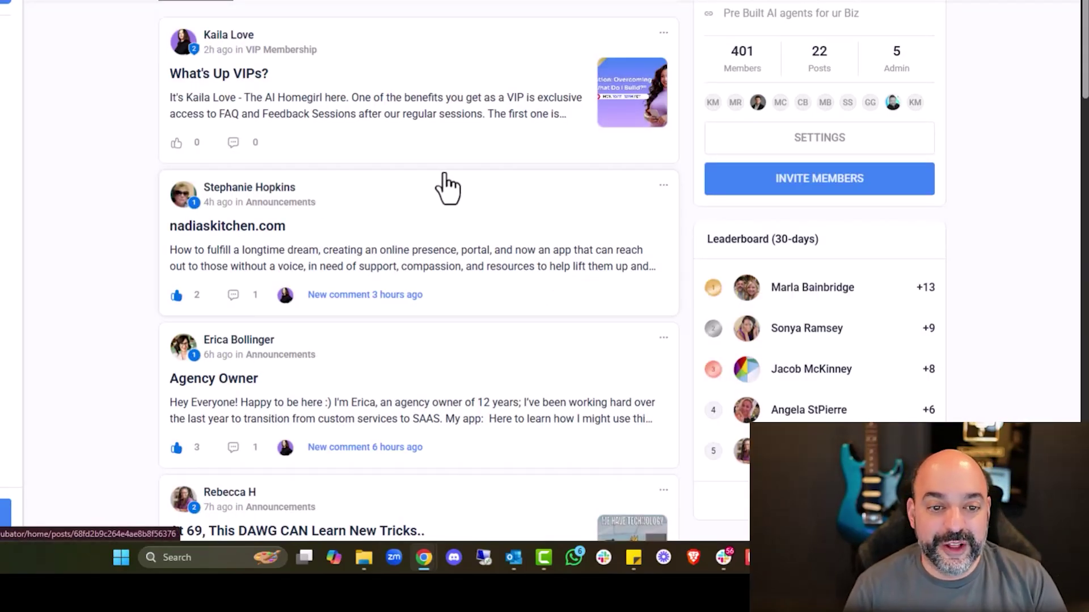
Open the community's Go Live setup again, and bring up the Zoom website in a new browser tab
scroll(446, 189, "up", 5)
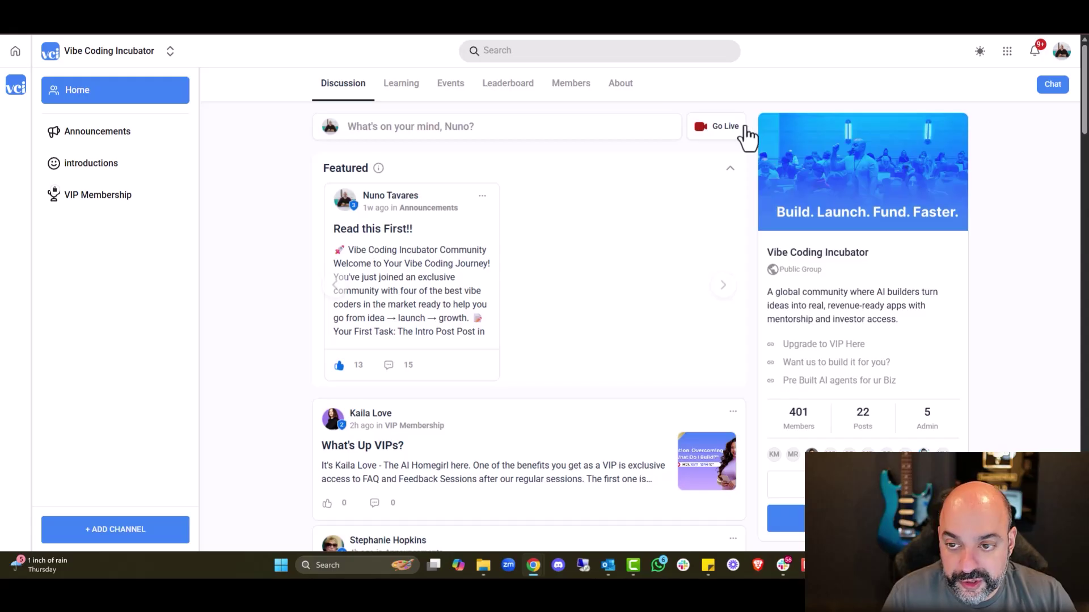
left_click(719, 130)
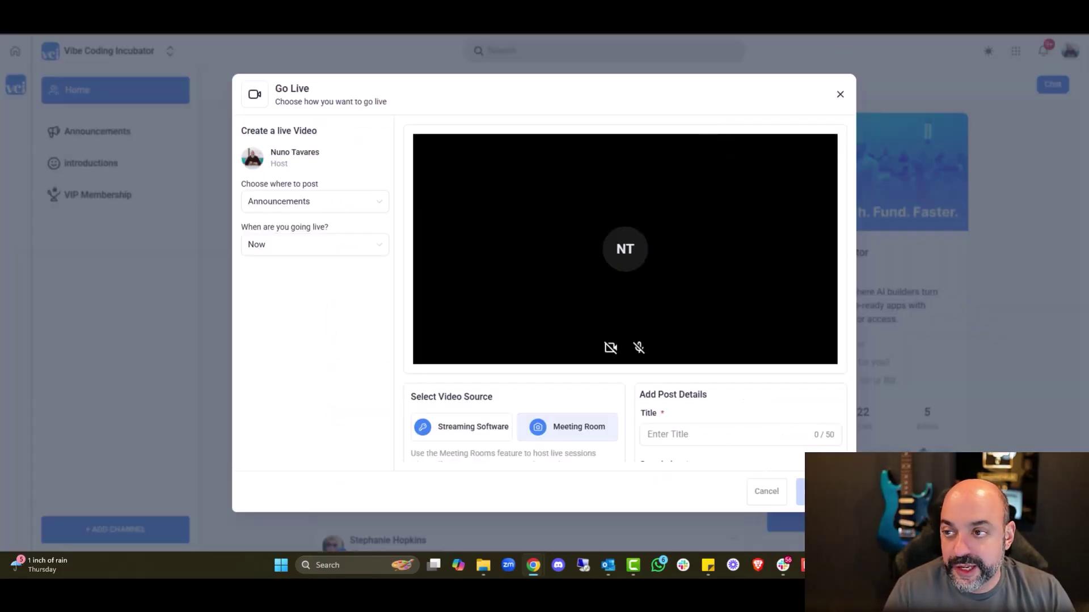
key("ctrl+t")
type("zoom")
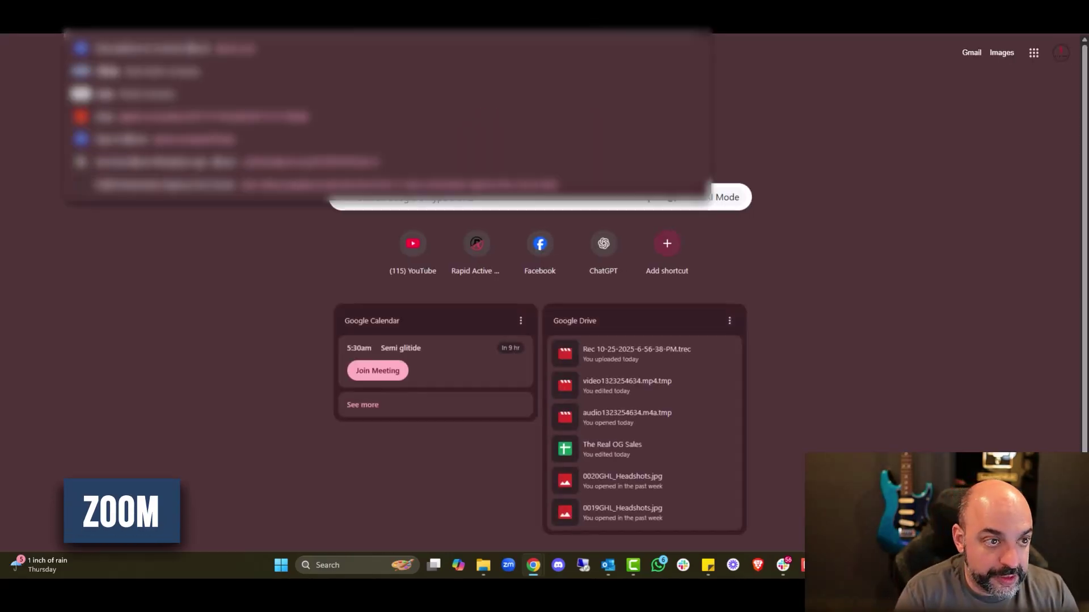
key("Return")
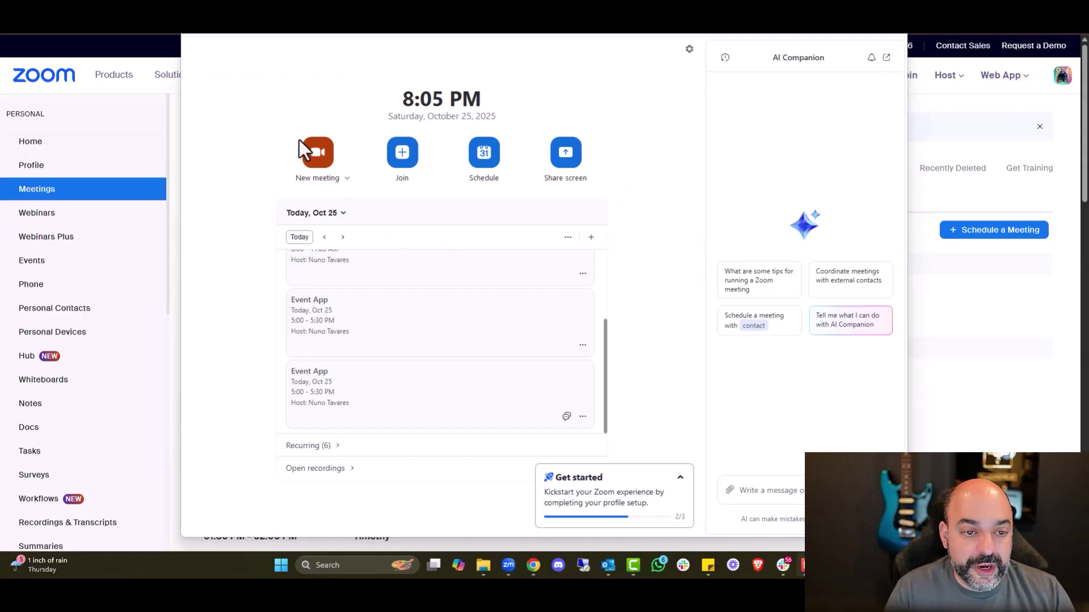
Start a new Zoom meeting and dismiss the suggestion to start AI Companion
left_click(300, 145)
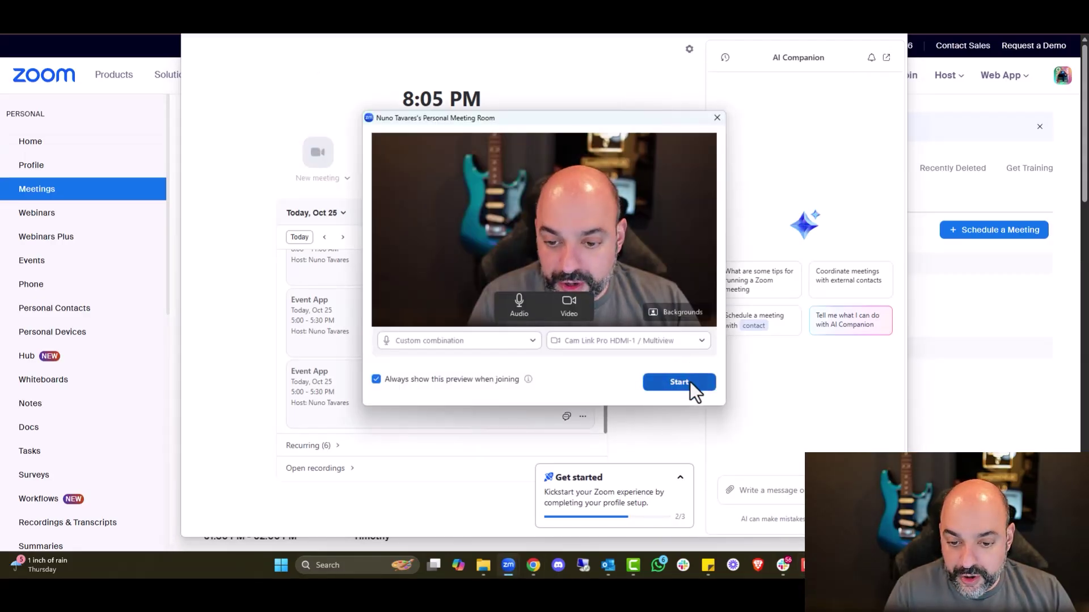
left_click(690, 382)
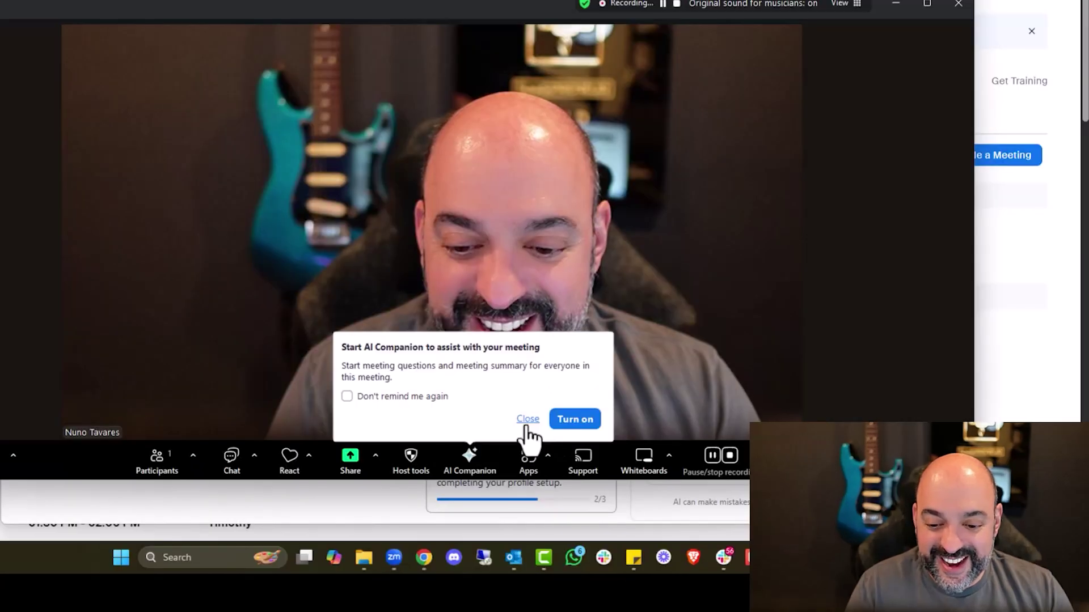
left_click(526, 424)
Open the Zoom meeting's livestream setup for a custom streaming service, check the Streaming URL field and start the broadcast
left_click(782, 461)
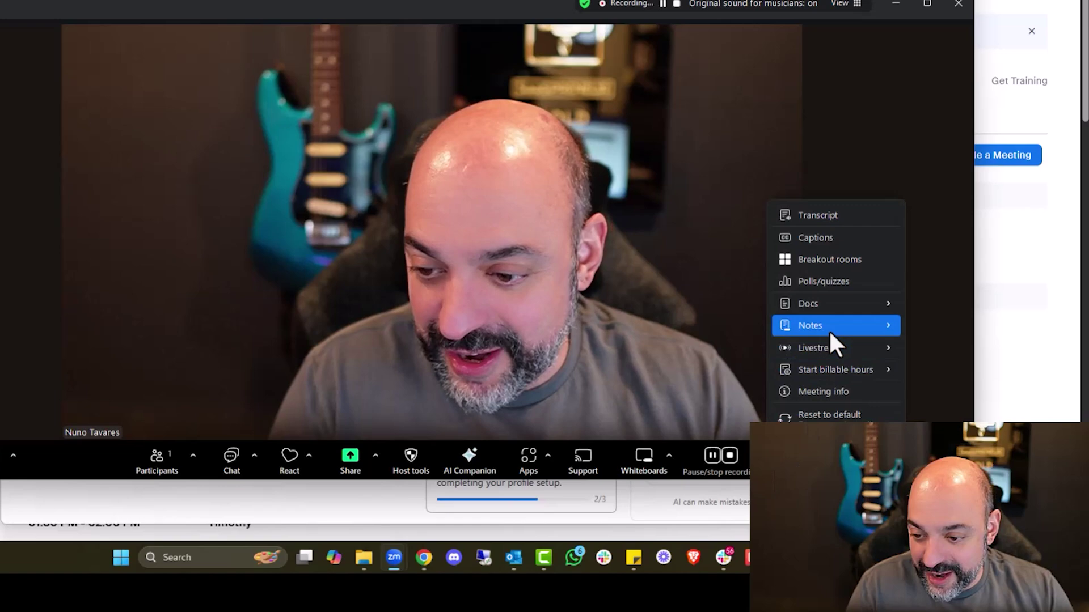
mouse_move(834, 348)
left_click(965, 301)
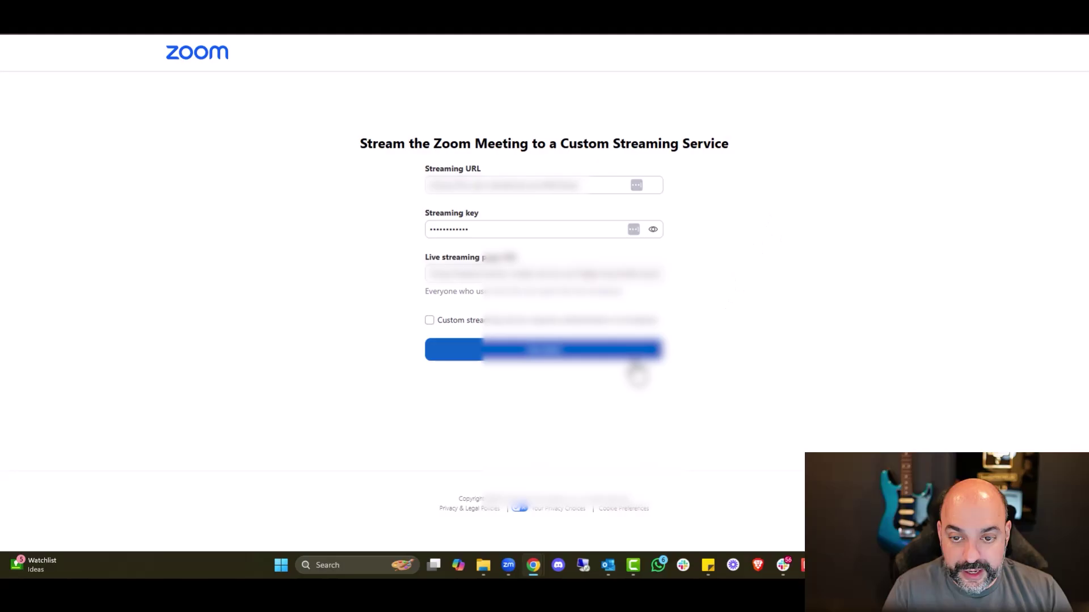
left_click(585, 187)
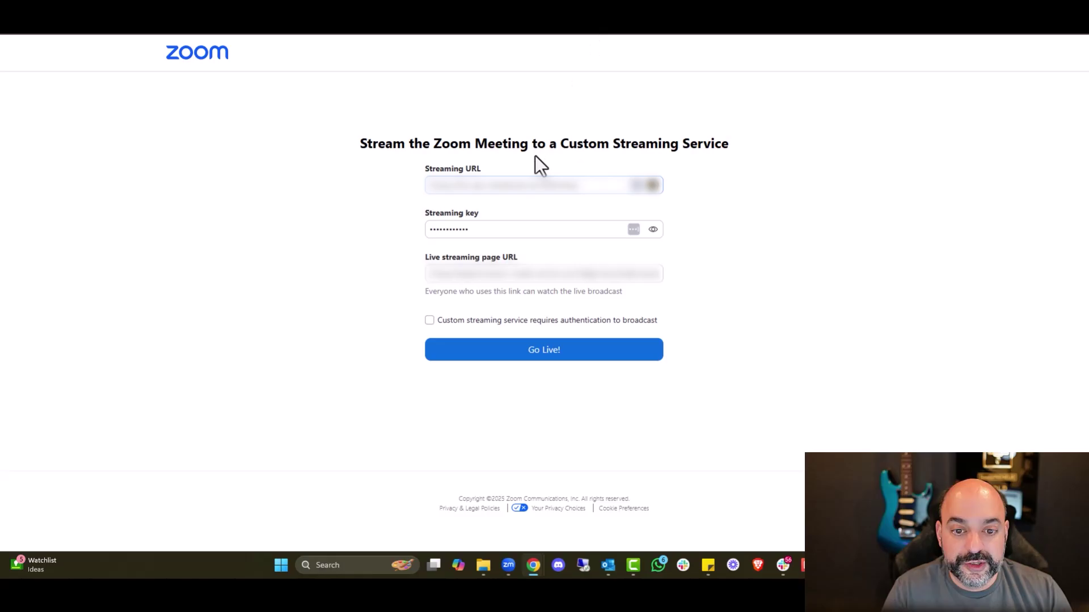
left_click(593, 350)
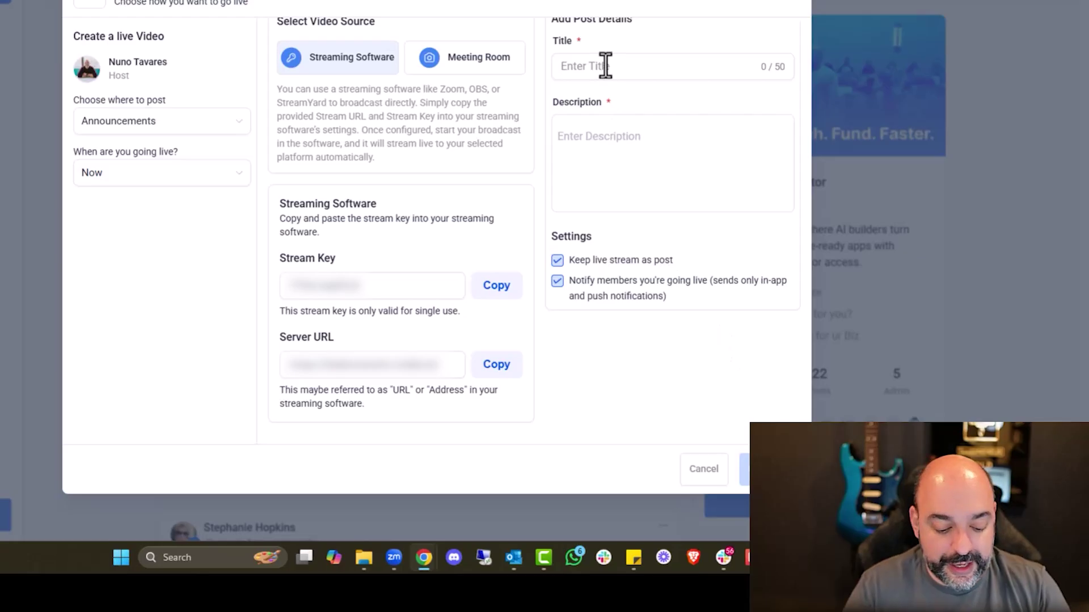
Enter "Welcome" as both the title and the description of the community's Streaming Software live post
type("elcome")
left_click(651, 119)
type("Welcome")
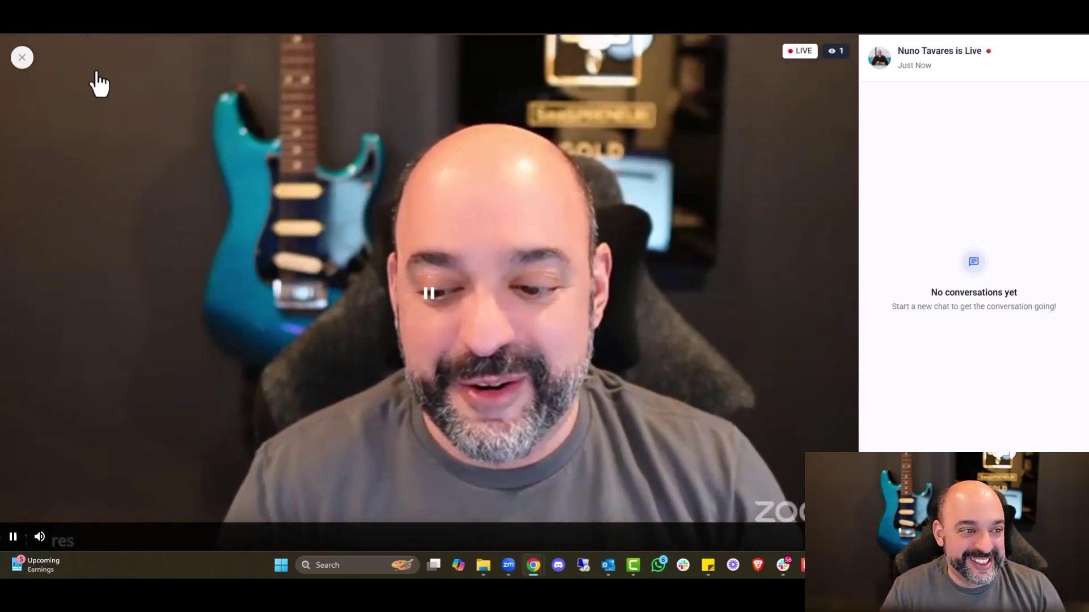
Close the full live view and play the live stream inside the "Welcome" post in the discussion feed
left_click(22, 57)
scroll(629, 335, "down", 5)
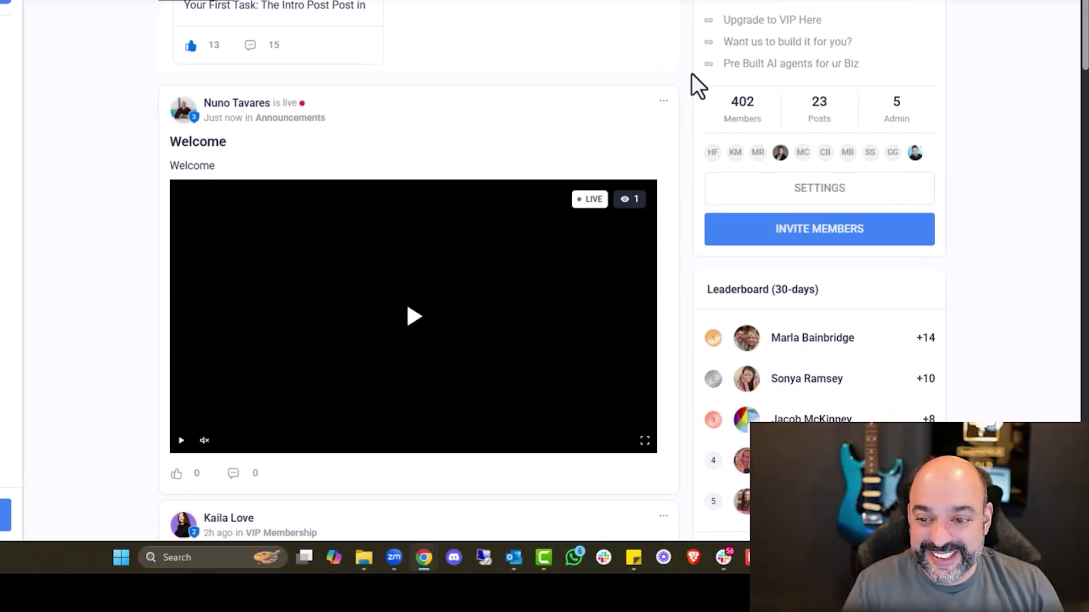
left_click(415, 317)
Delete the live "Welcome" post from the community feed
left_click(664, 103)
left_click(627, 6)
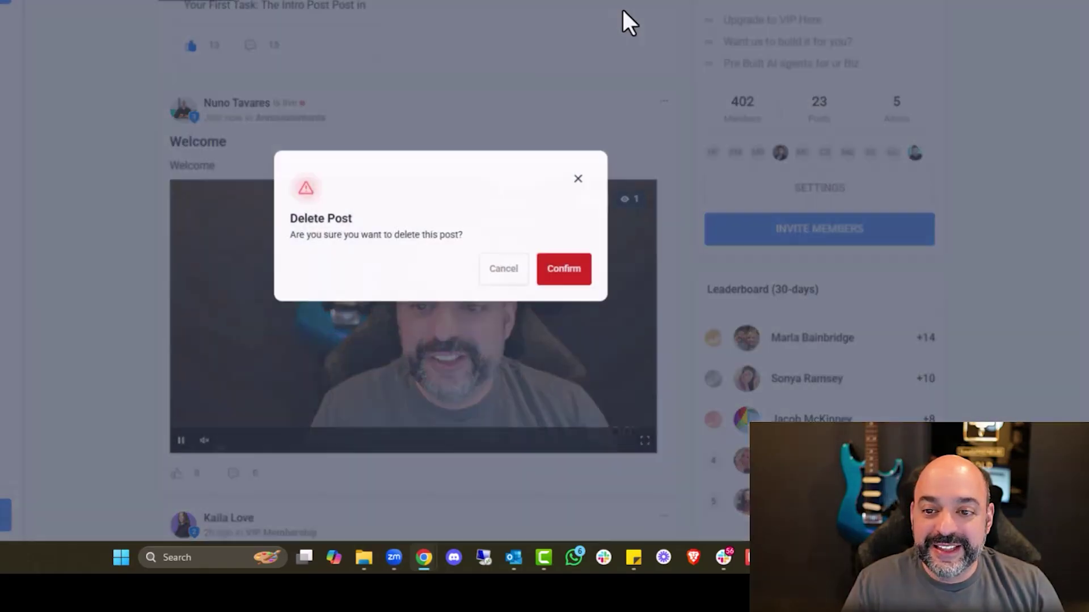
left_click(562, 258)
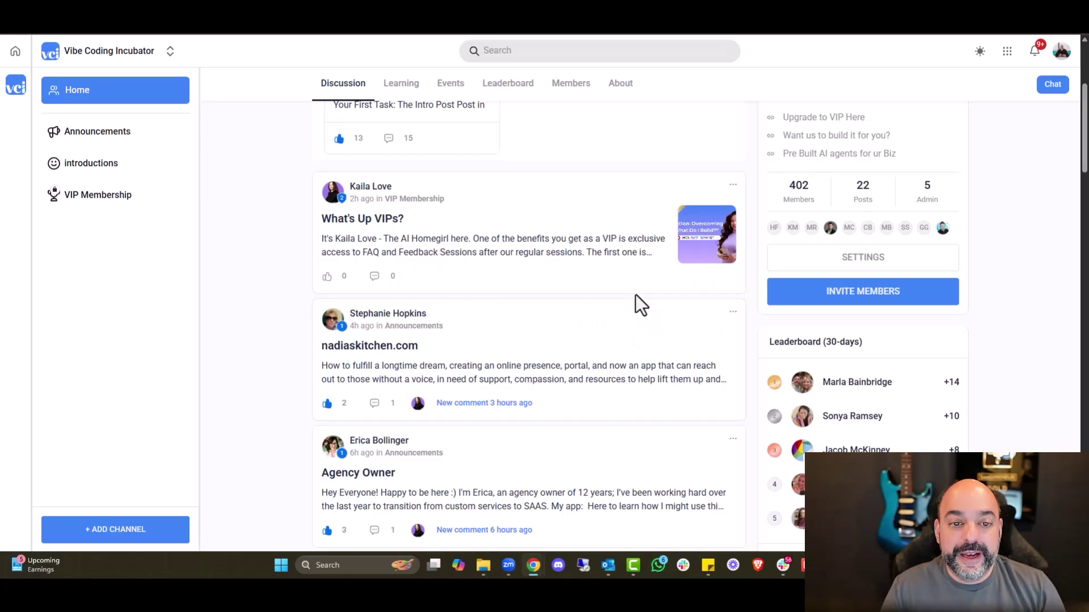
scroll(623, 170, "up", 3)
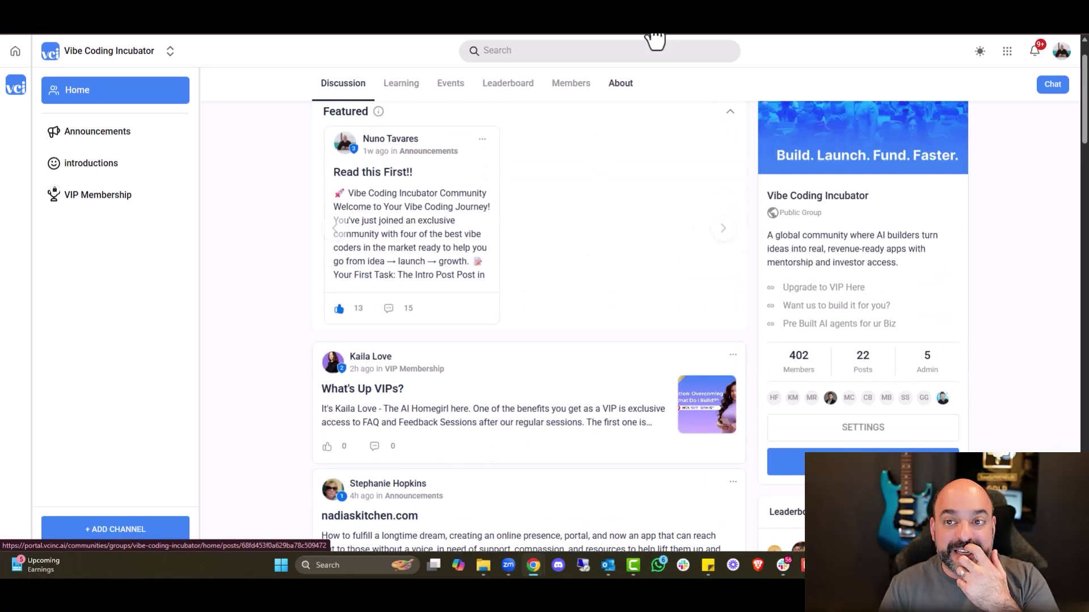
scroll(609, 250, "down", 1)
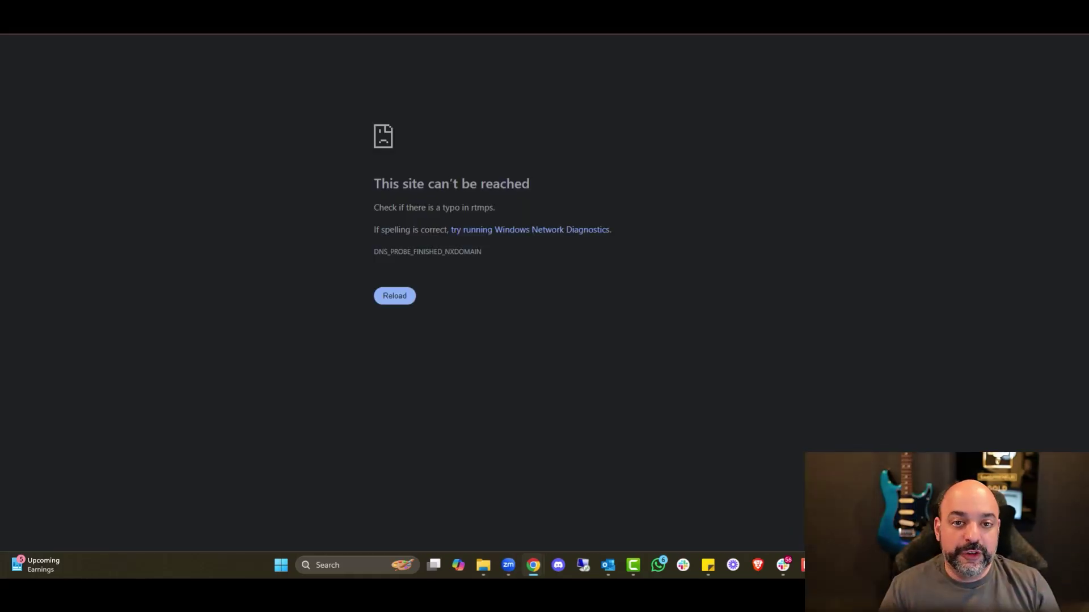